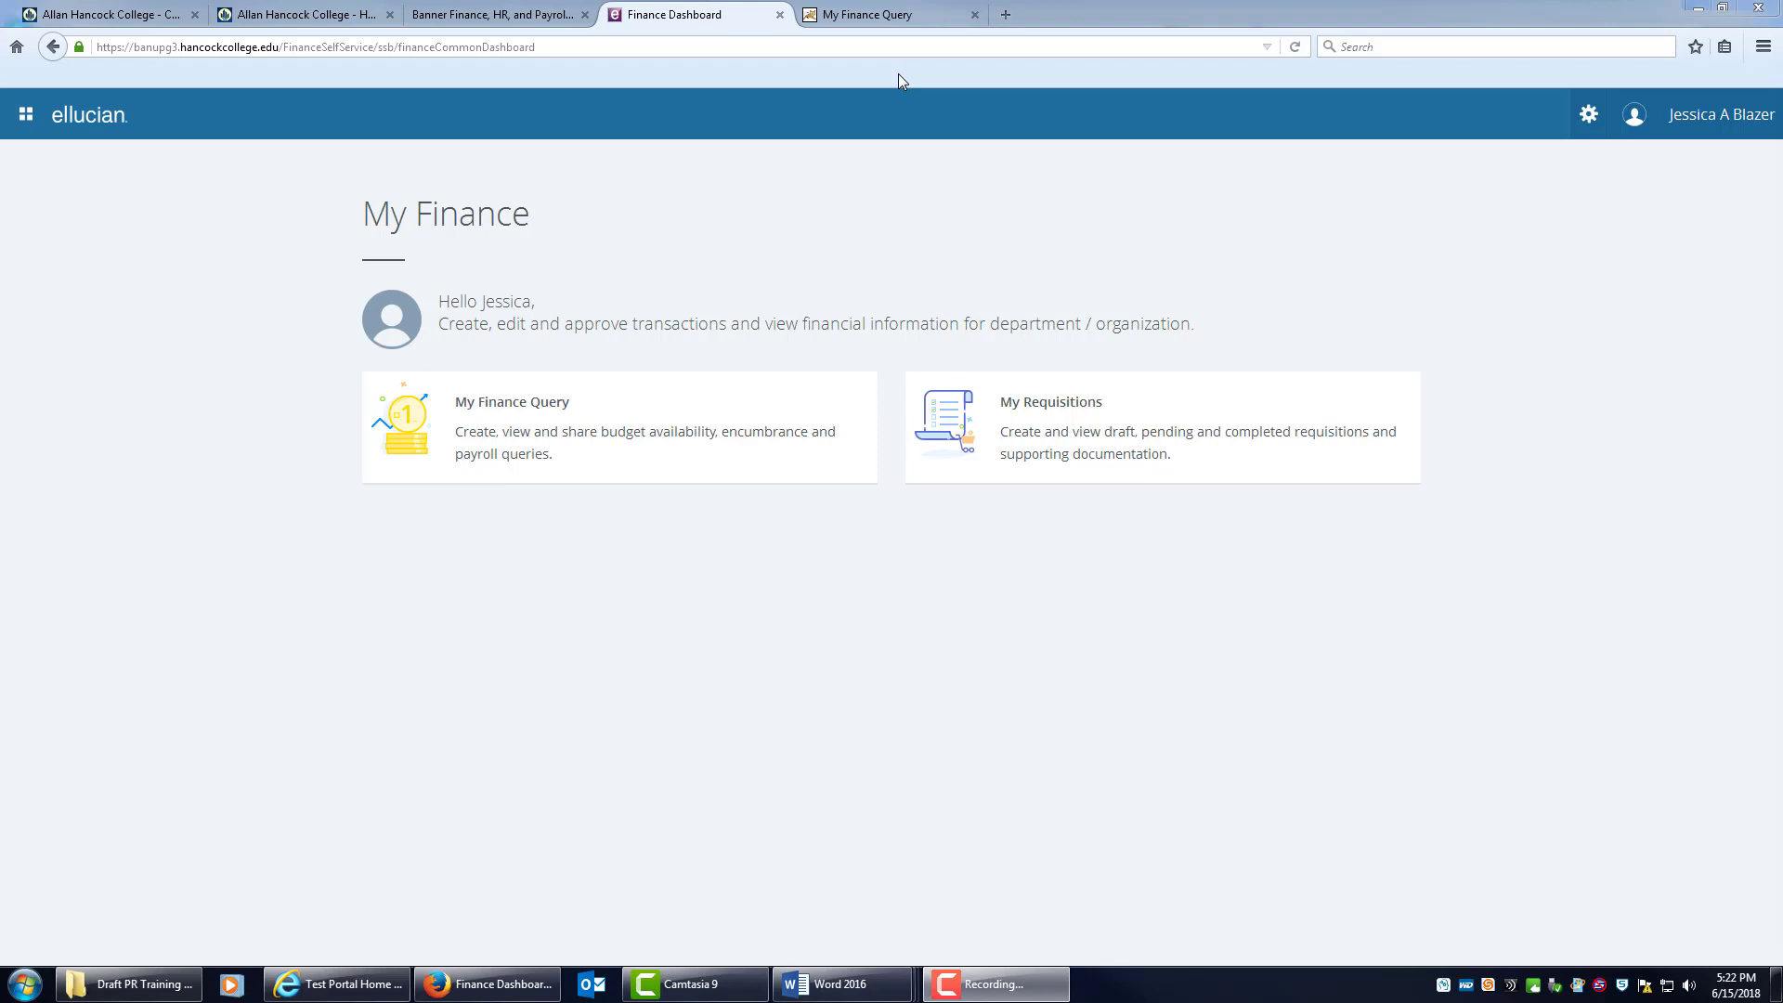
Review the budget query results for Office Supplies, fund 110001 and program 672000.
{"action": "left_click", "coordinate": [873, 17]}
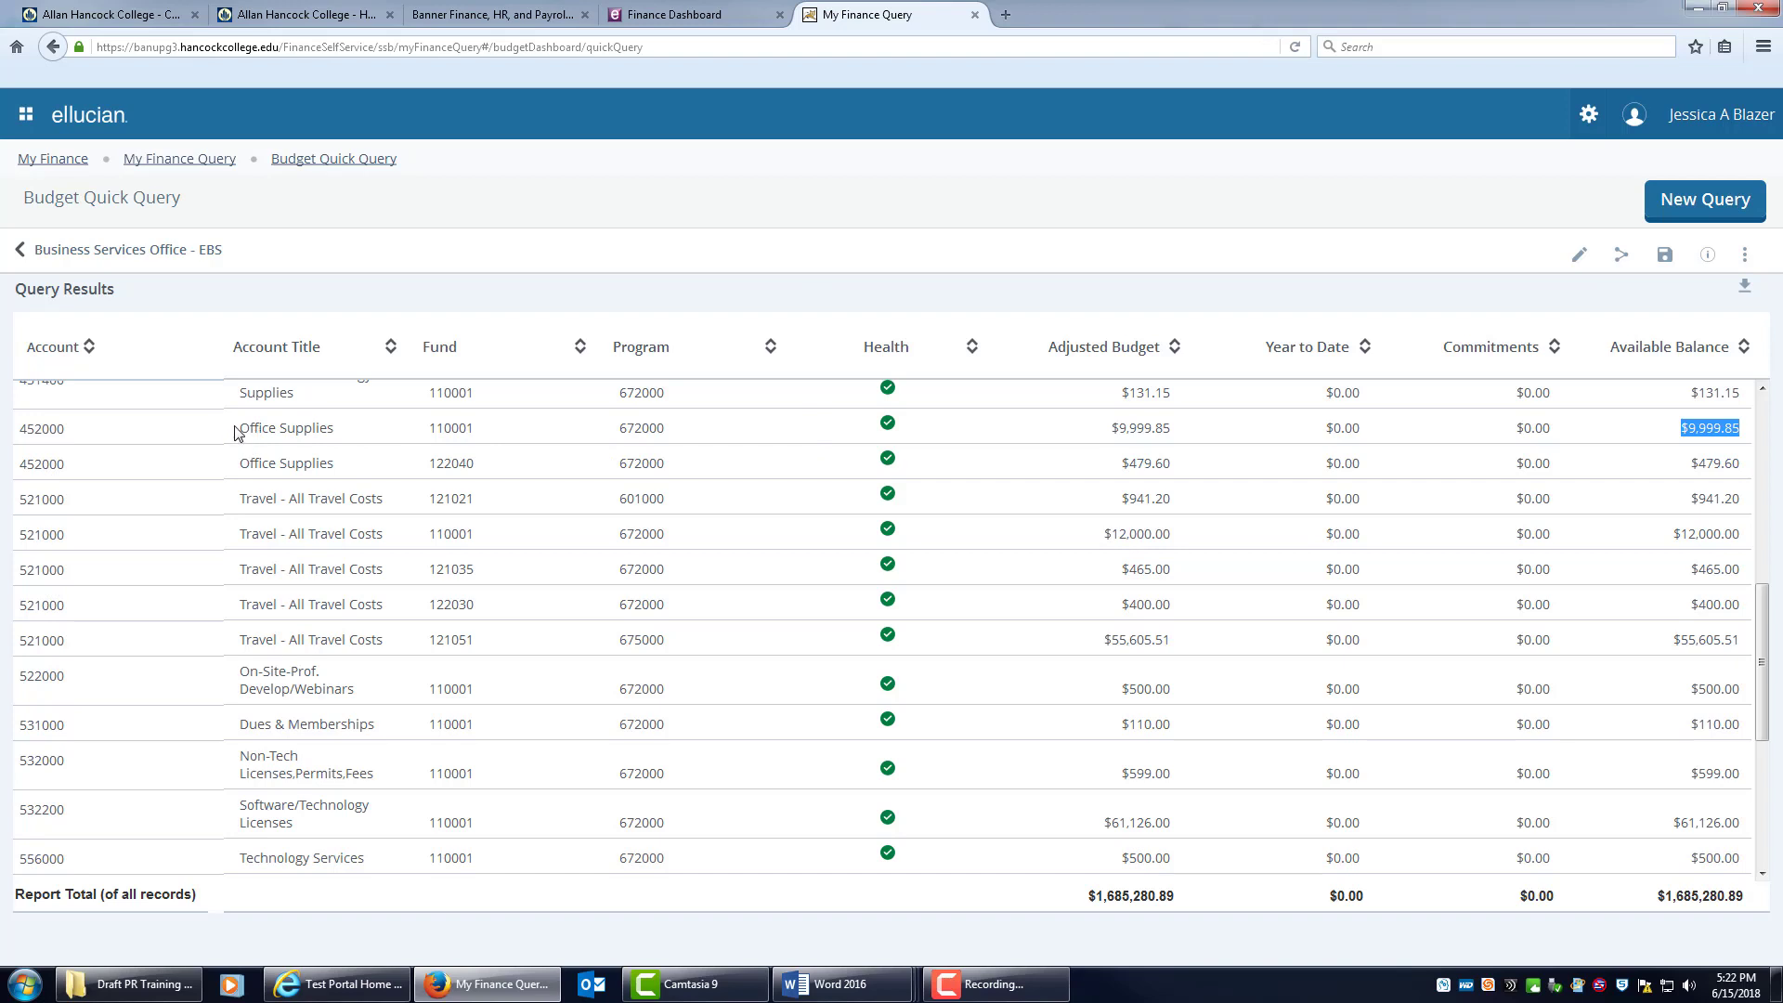
{"action": "left_click_drag", "start_coordinate": [237, 428], "coordinate": [502, 443]}
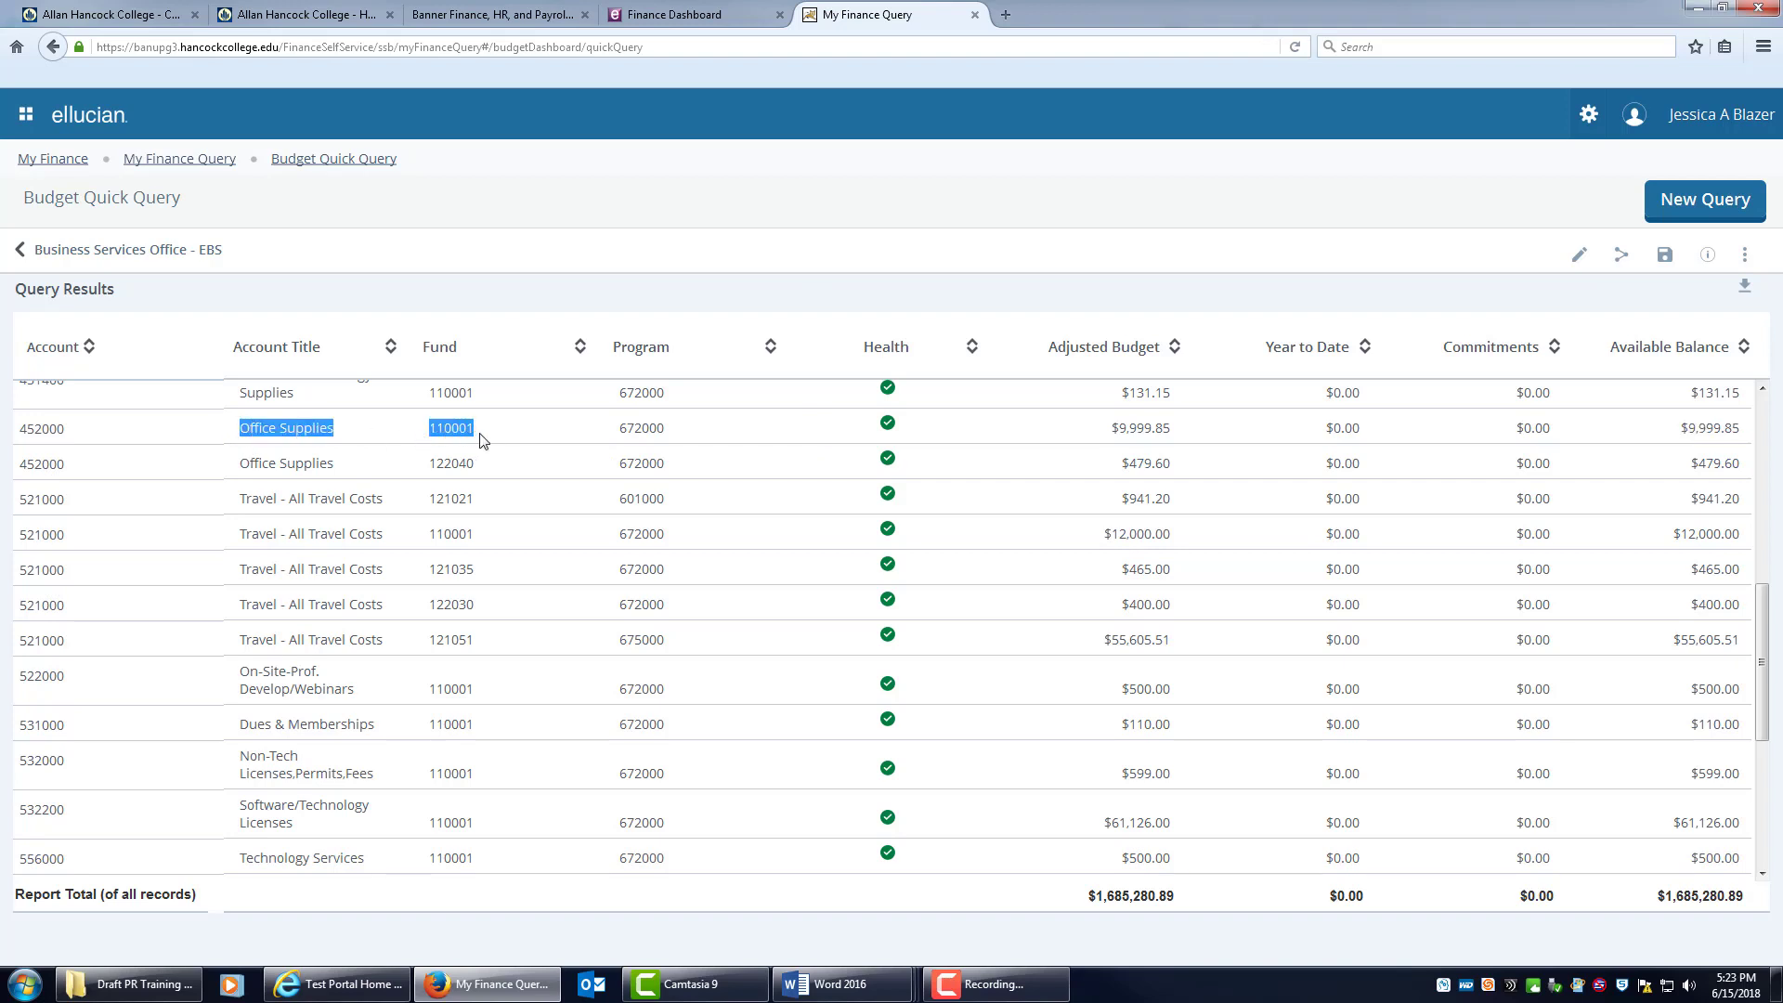
{"action": "left_click", "coordinate": [622, 429]}
{"action": "left_click_drag", "start_coordinate": [623, 429], "coordinate": [674, 433]}
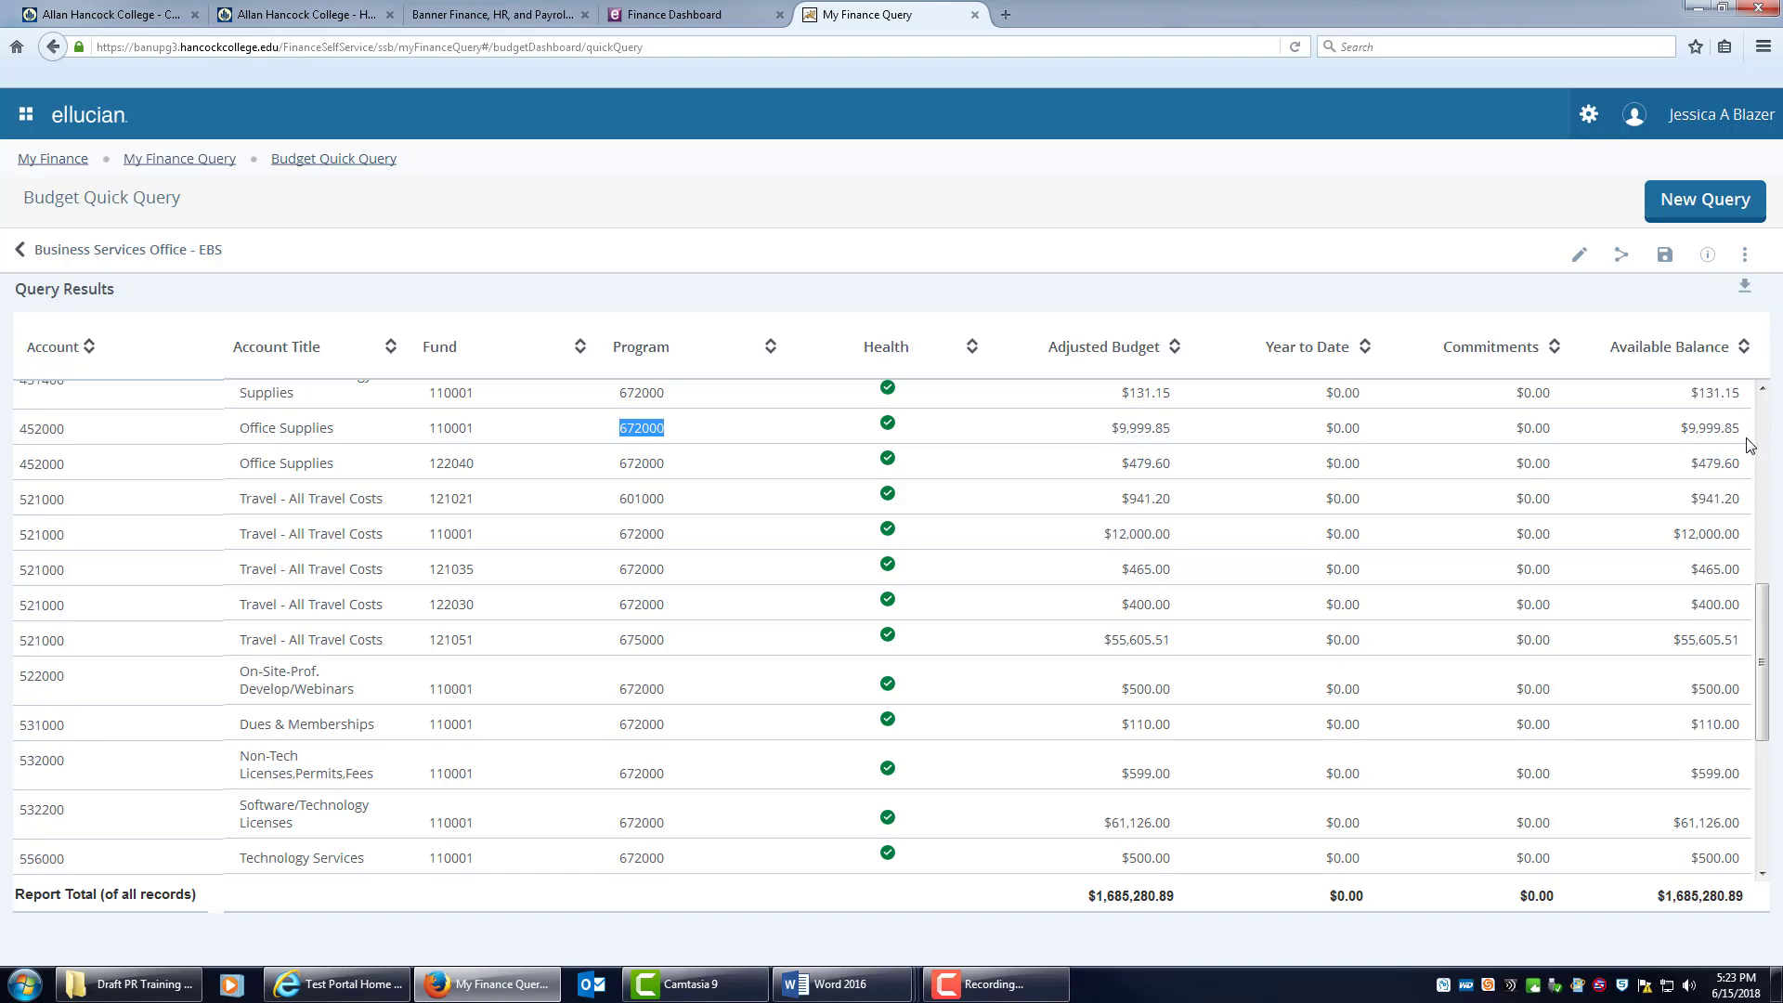
From the My Finance dashboard, open My Requisitions and start a new requisition.
{"action": "left_click", "coordinate": [688, 17]}
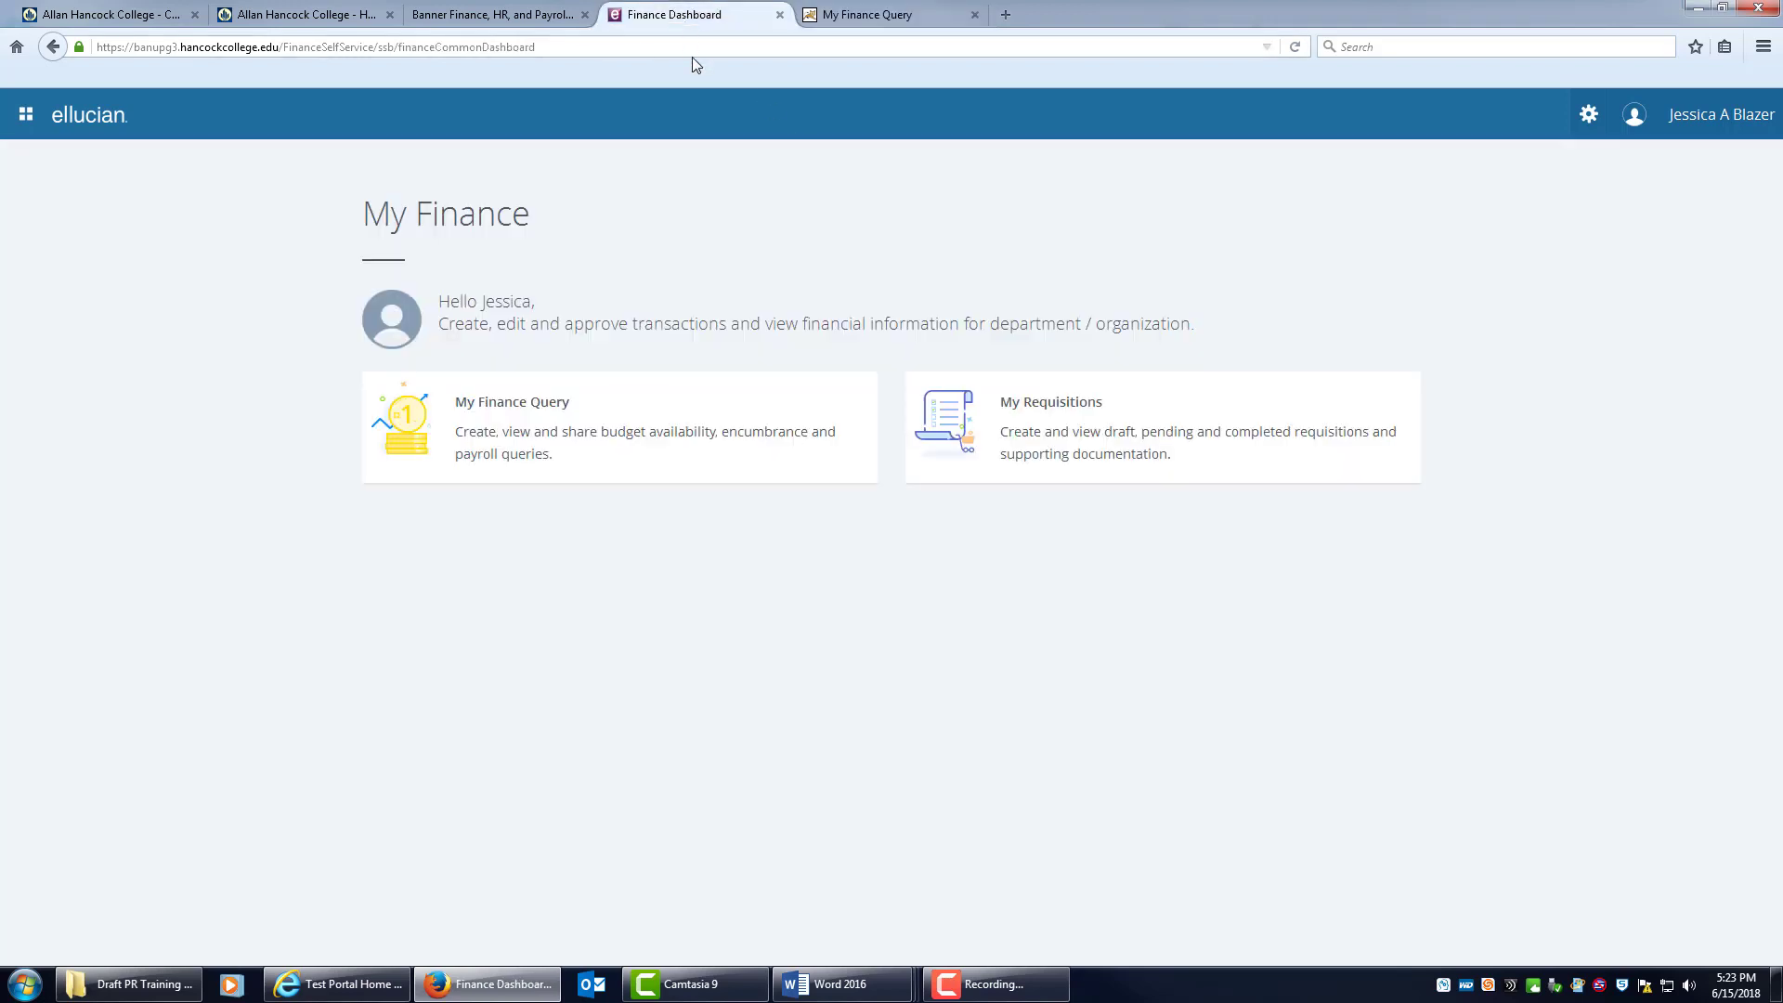
{"action": "left_click", "coordinate": [1181, 457]}
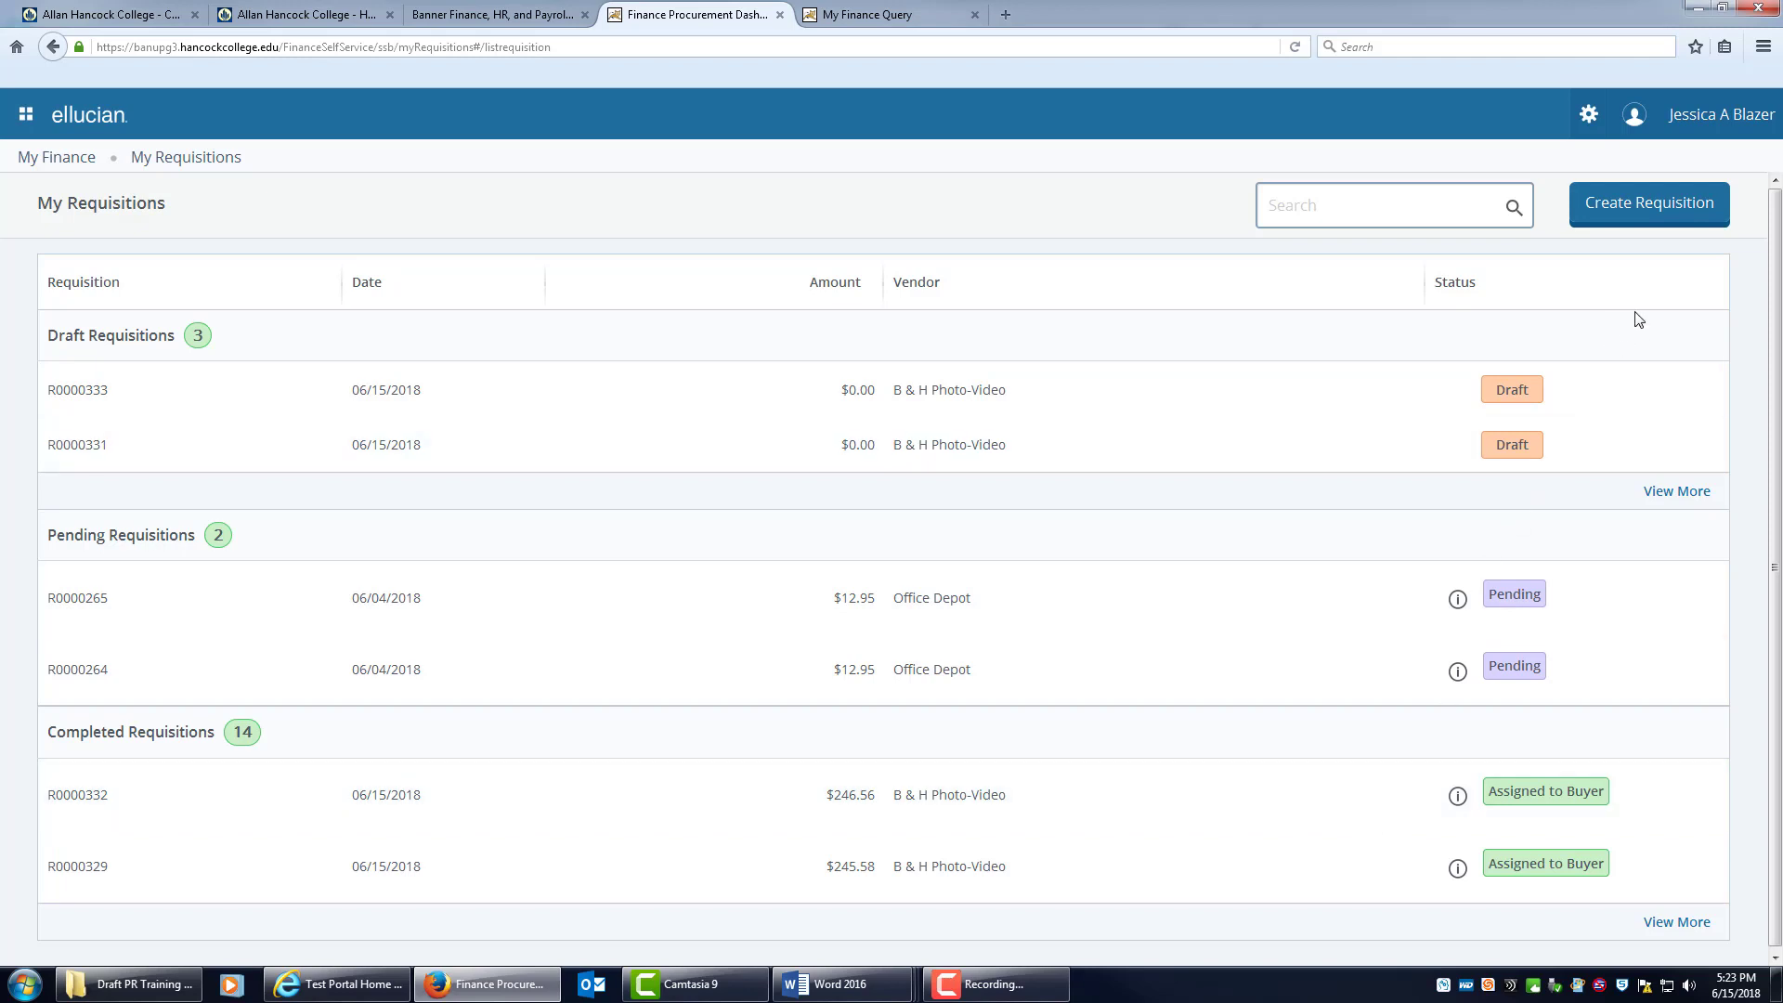
{"action": "left_click", "coordinate": [1646, 218]}
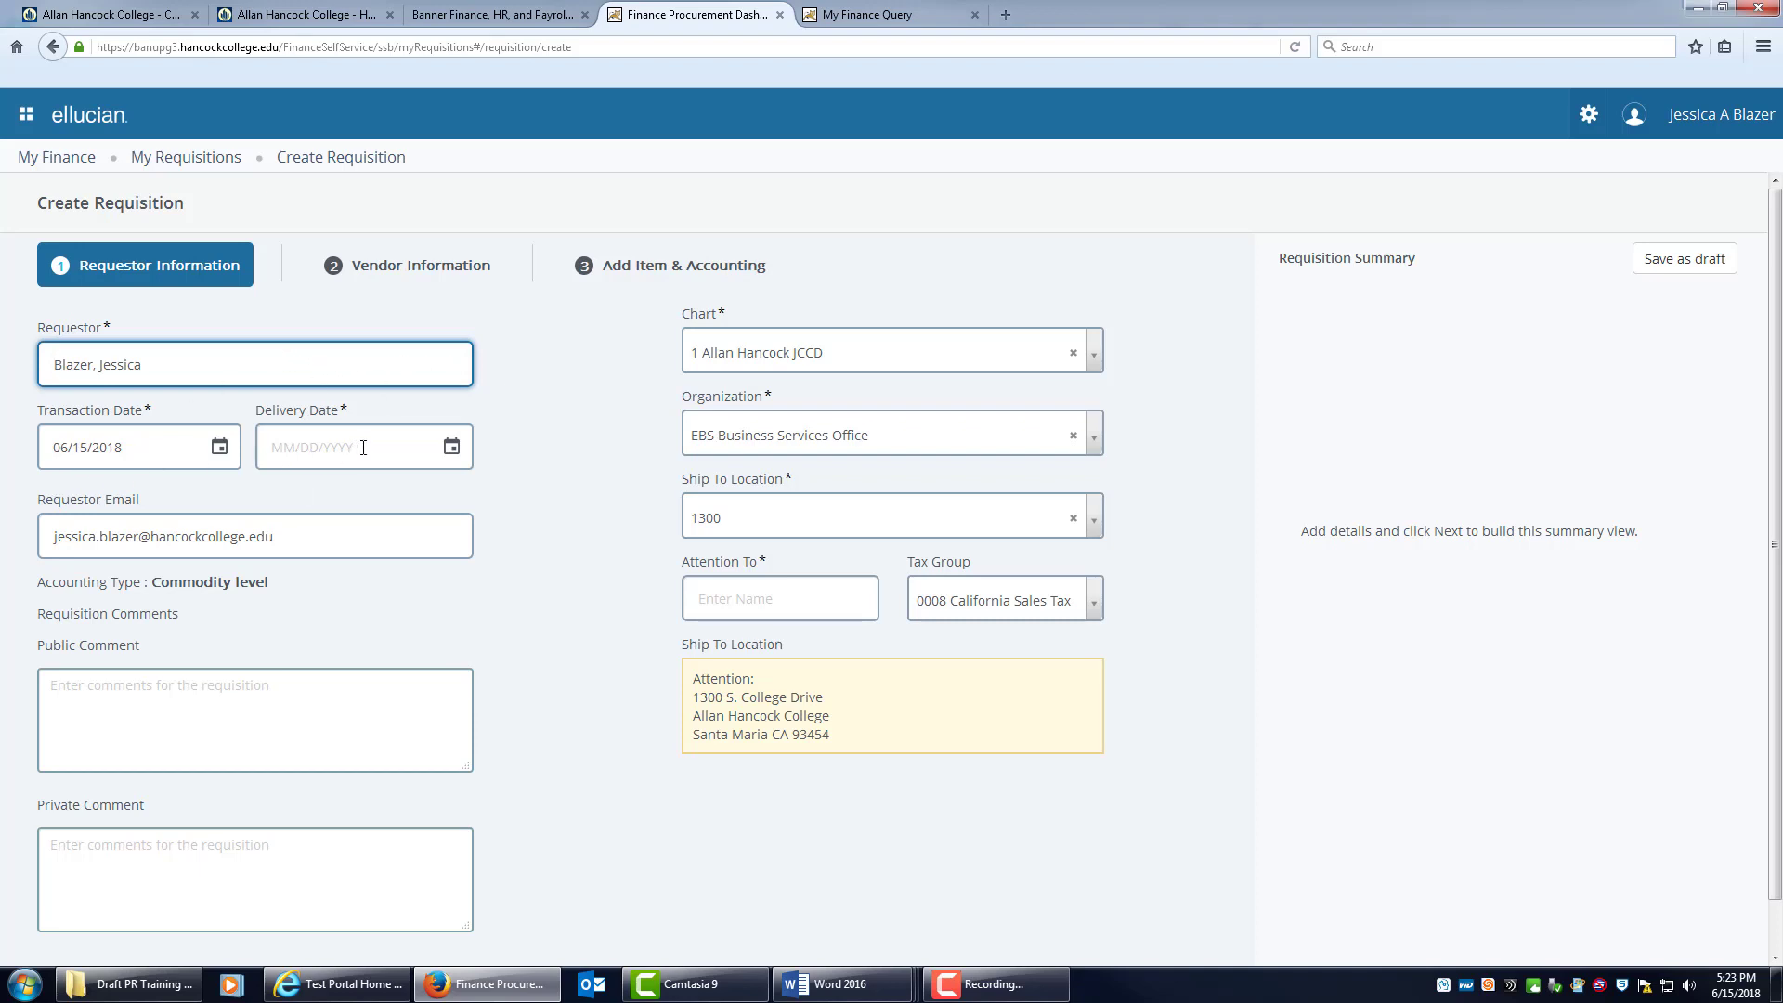
Set the requisition's delivery date to 06/16/2018.
{"action": "left_click", "coordinate": [440, 442]}
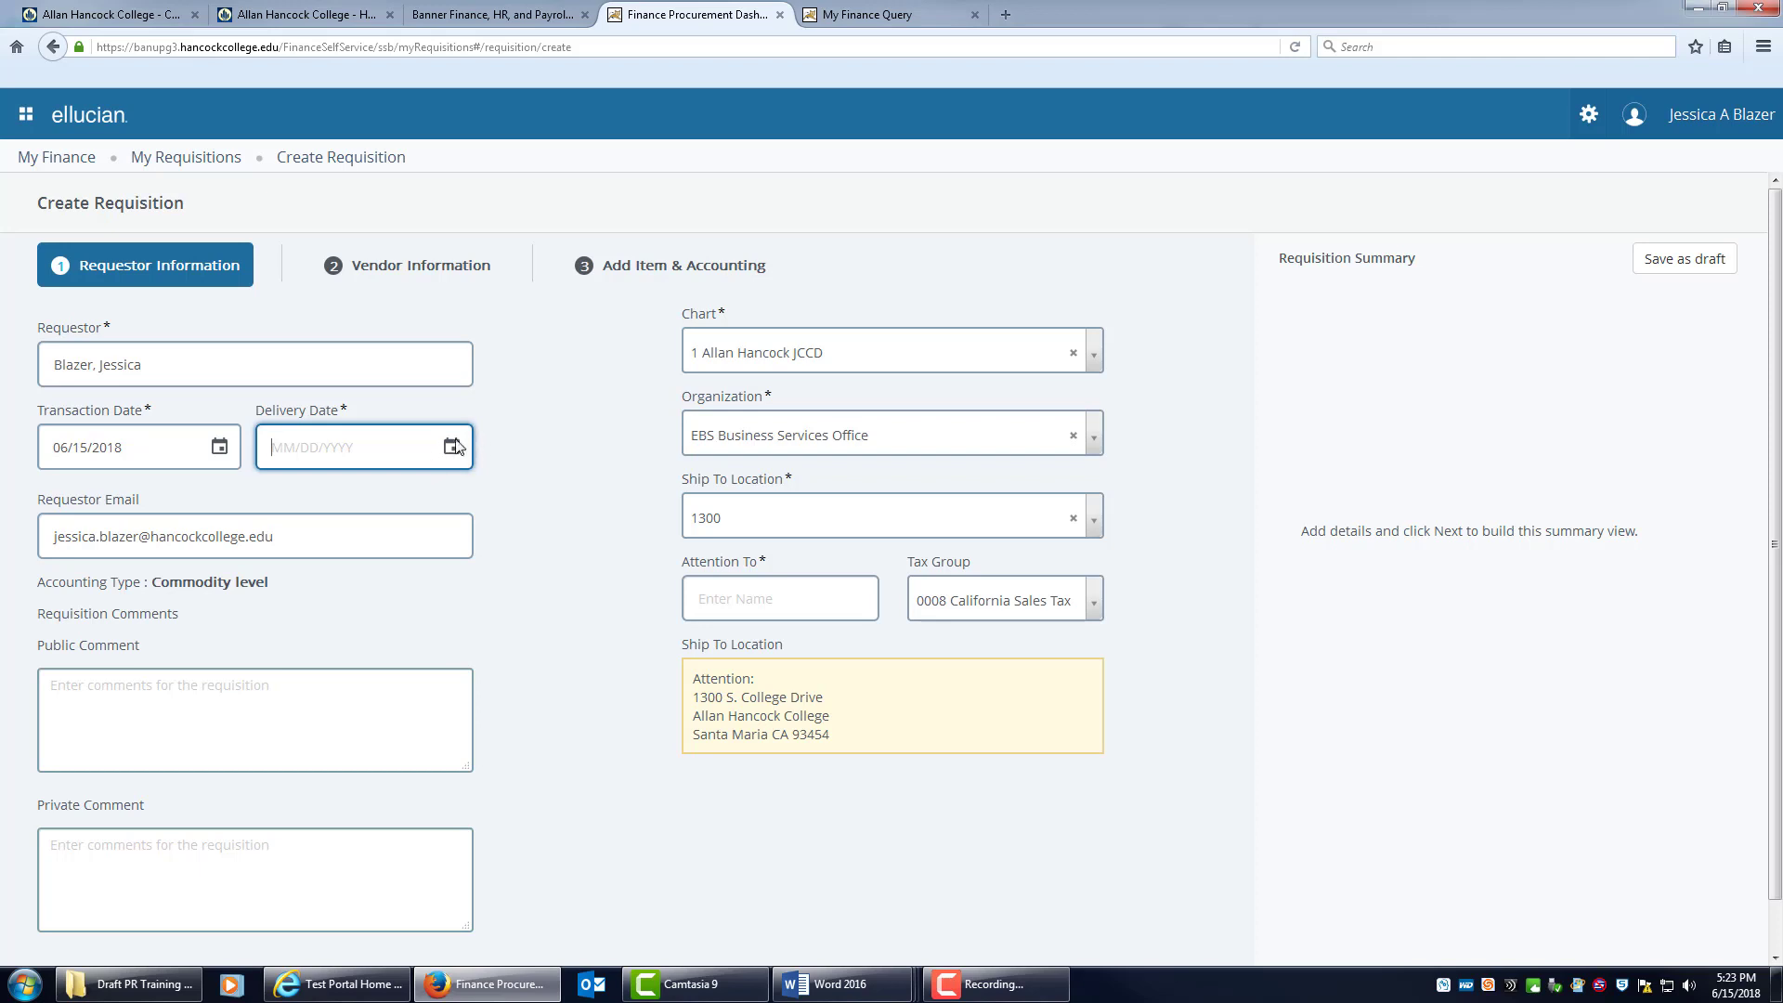
{"action": "left_click", "coordinate": [452, 447]}
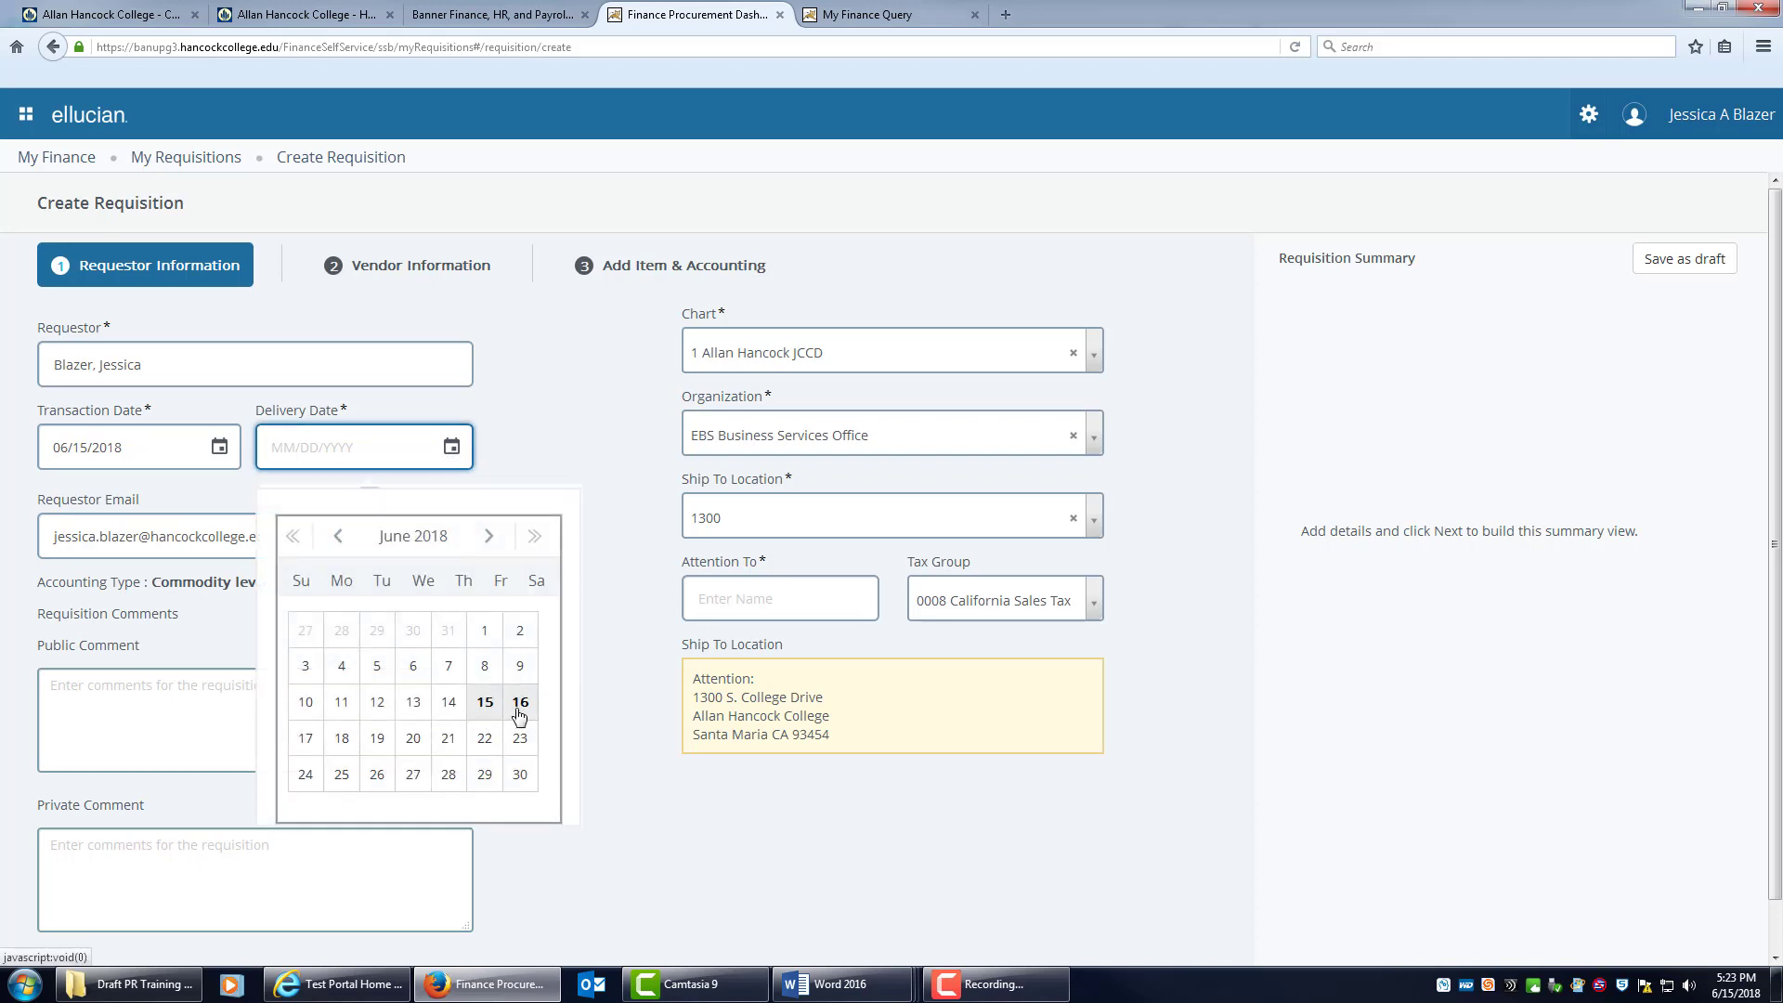
{"action": "left_click", "coordinate": [517, 717]}
Add the public comment 'Email' to the requisition.
{"action": "left_click", "coordinate": [150, 705]}
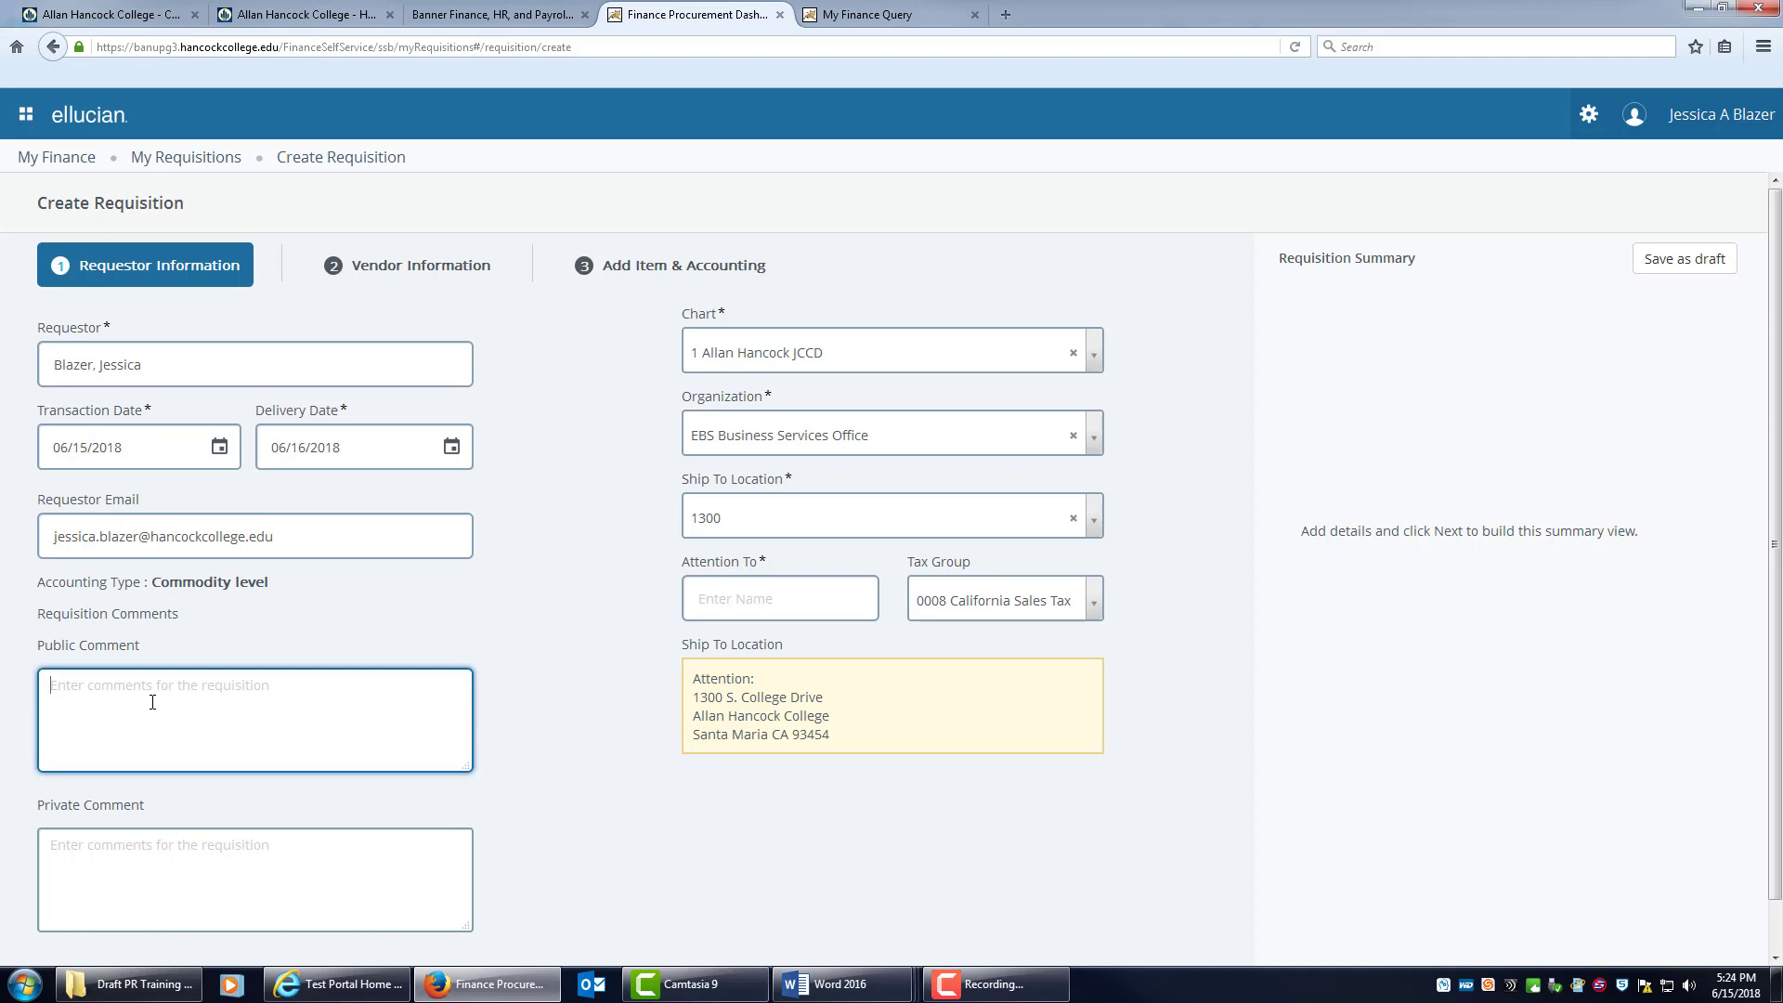
{"action": "type", "text": "Email"}
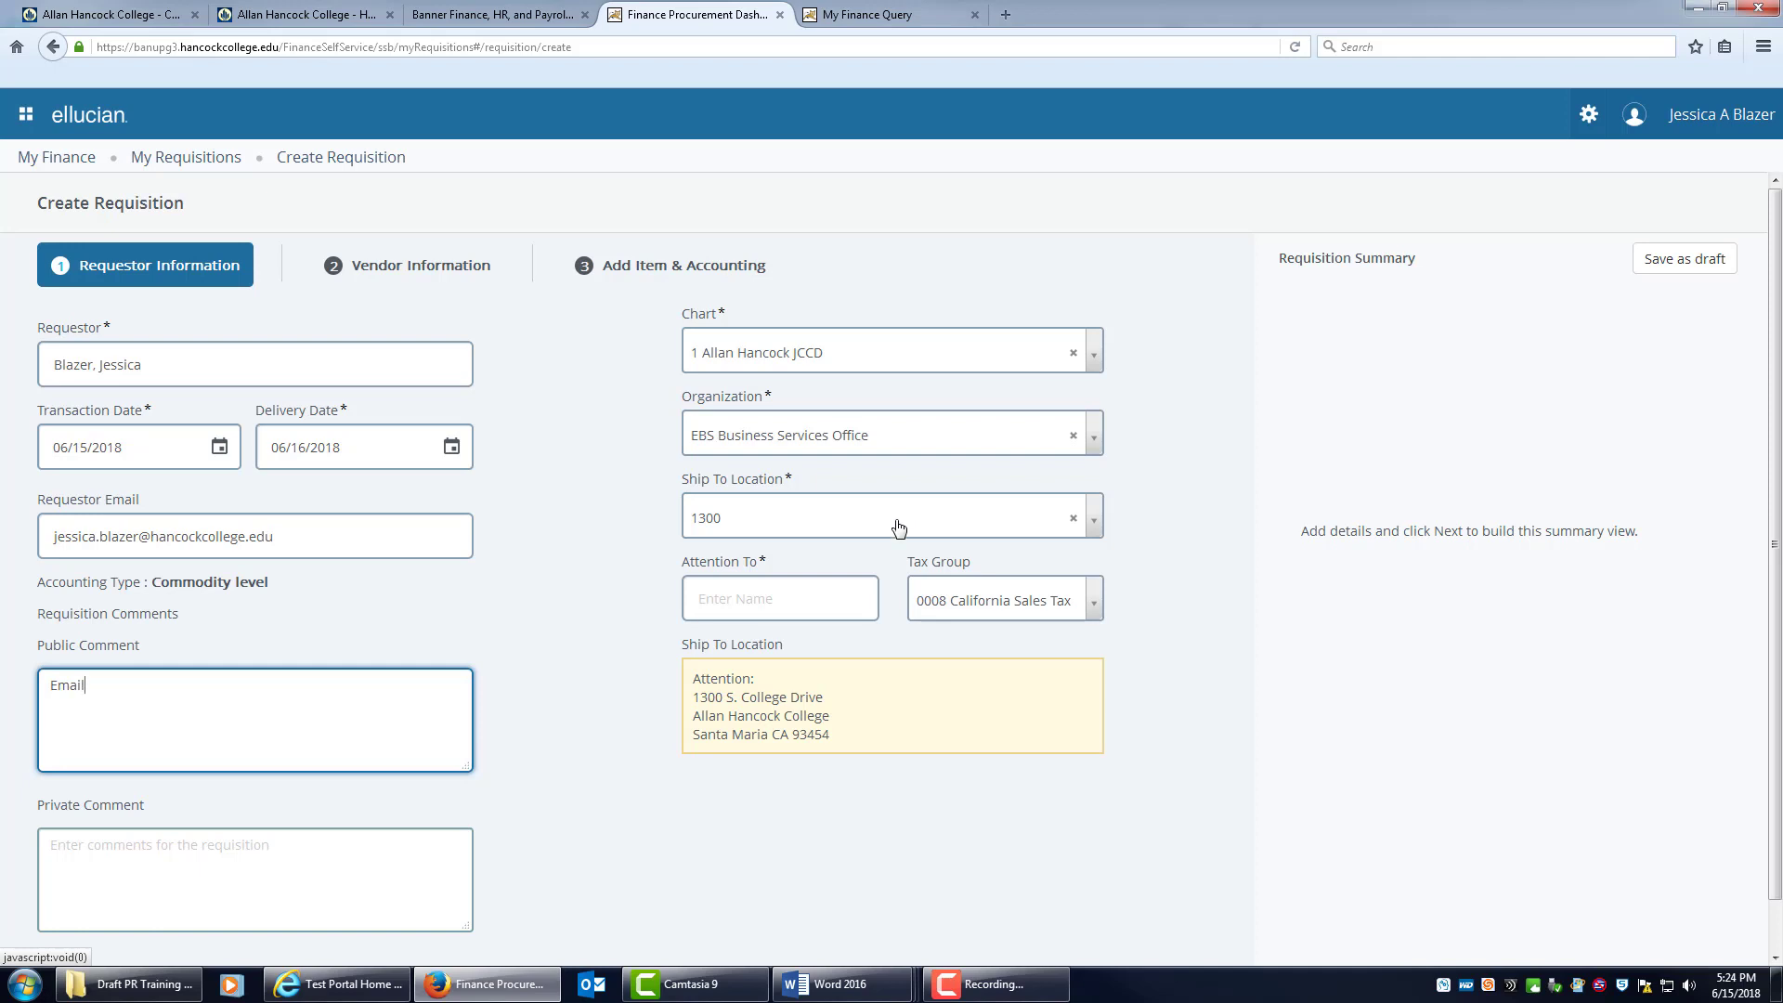
{"action": "left_click", "coordinate": [709, 597]}
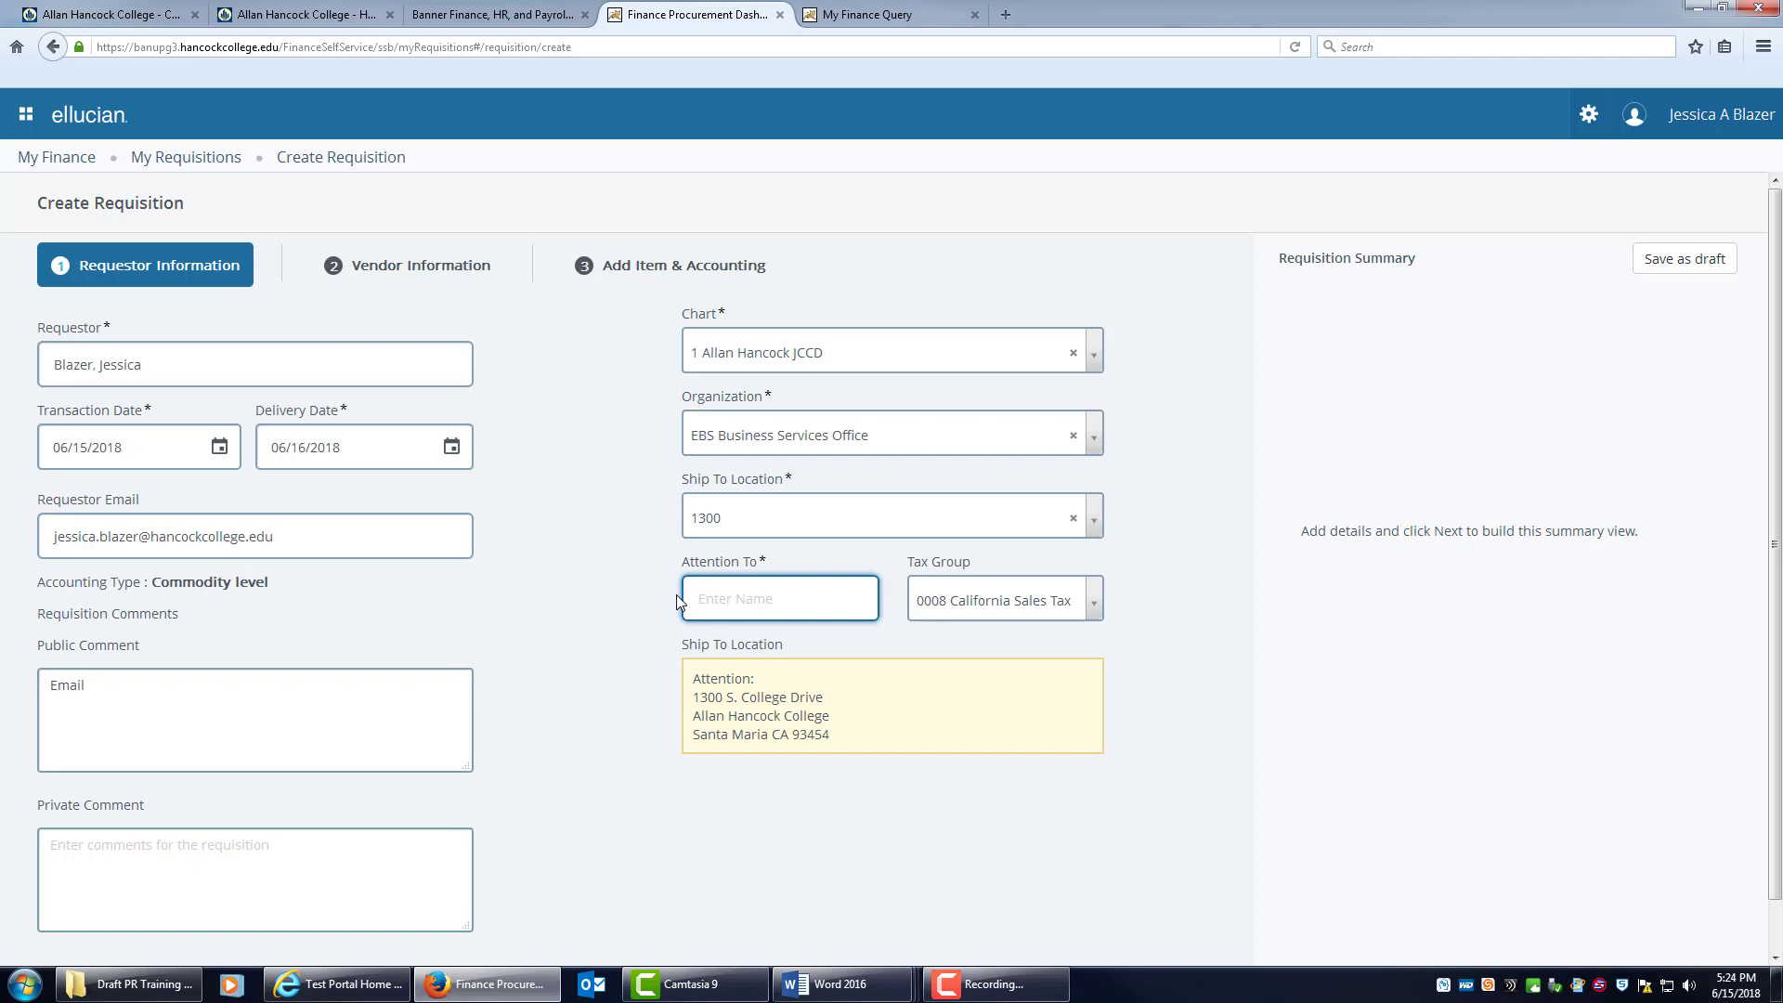
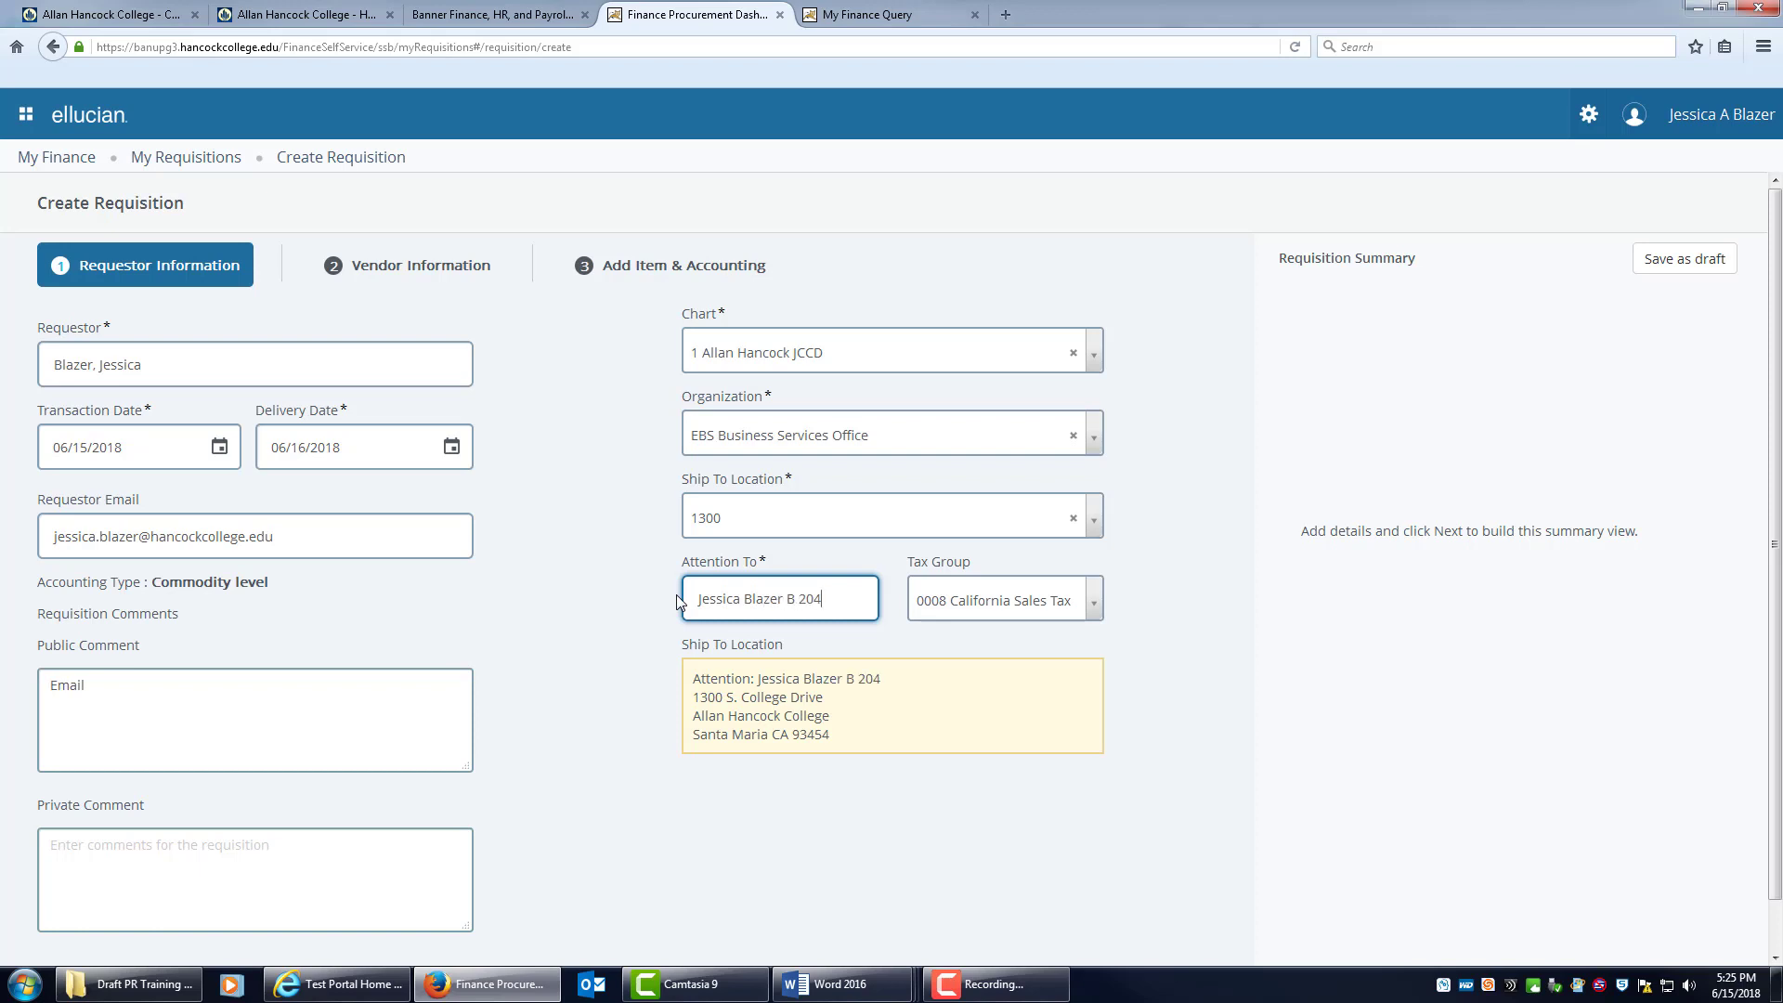
Enter the requester's name and room B 204 as Attention To, save the draft and continue.
{"action": "left_click", "coordinate": [1226, 676]}
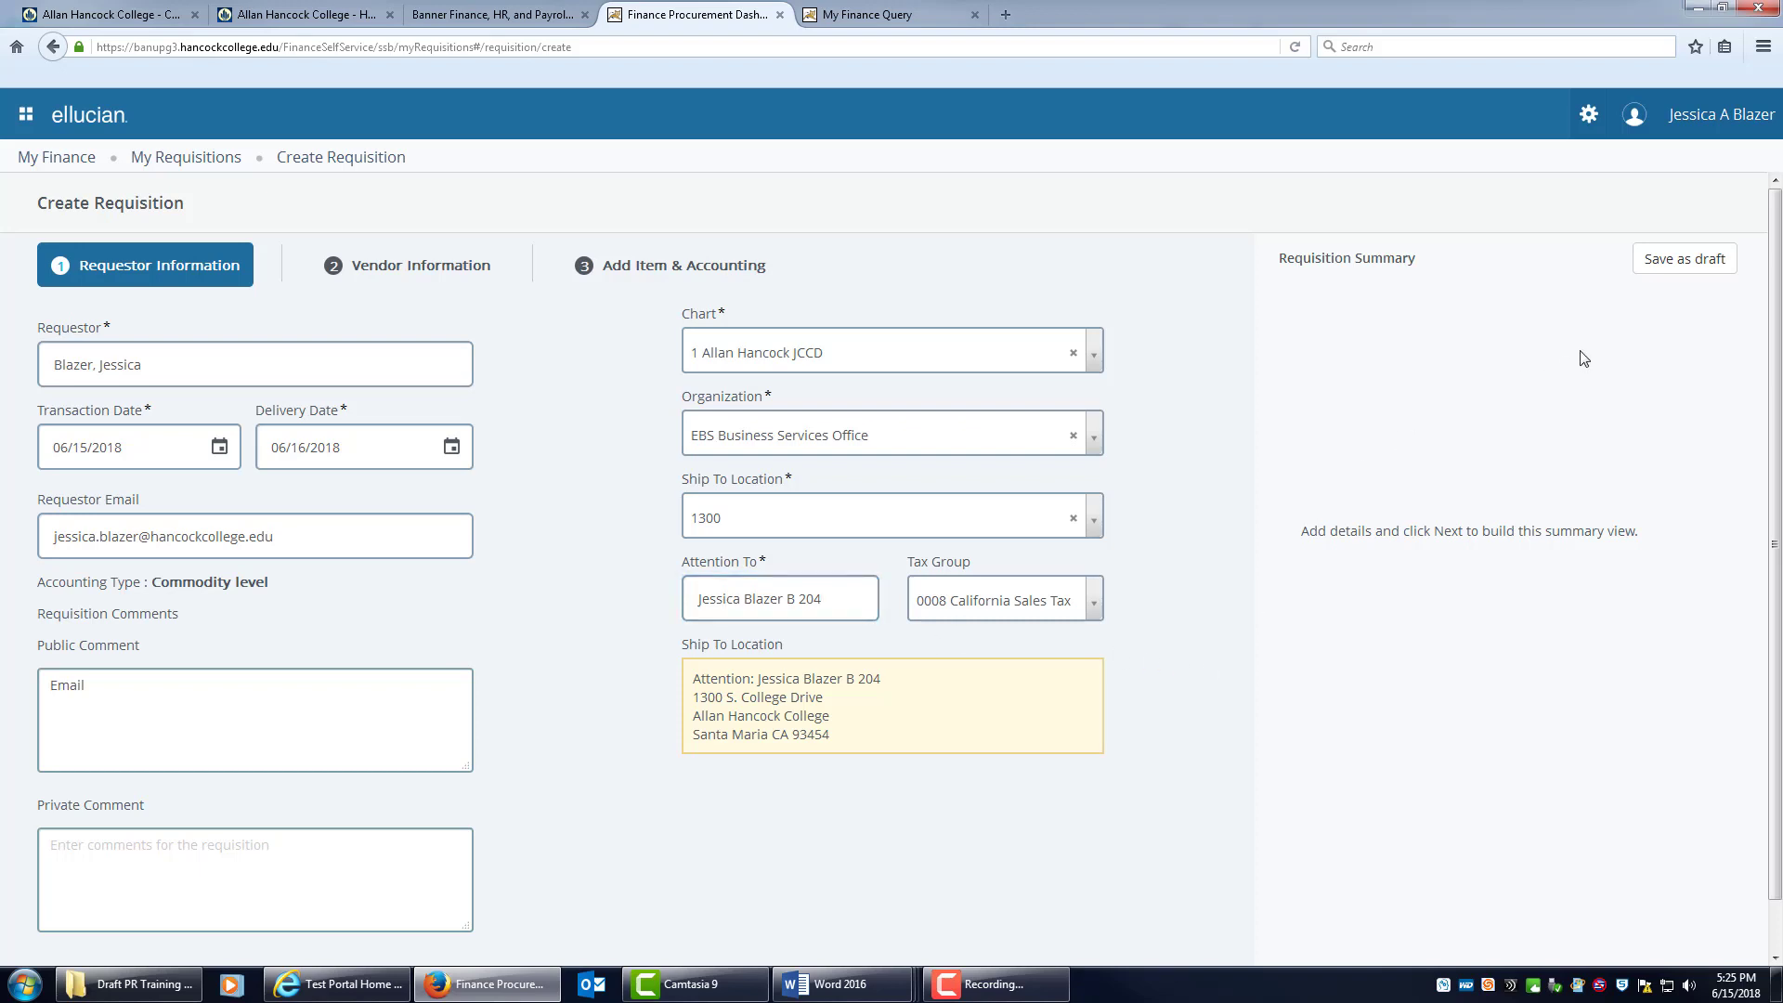
{"action": "left_click", "coordinate": [1712, 248]}
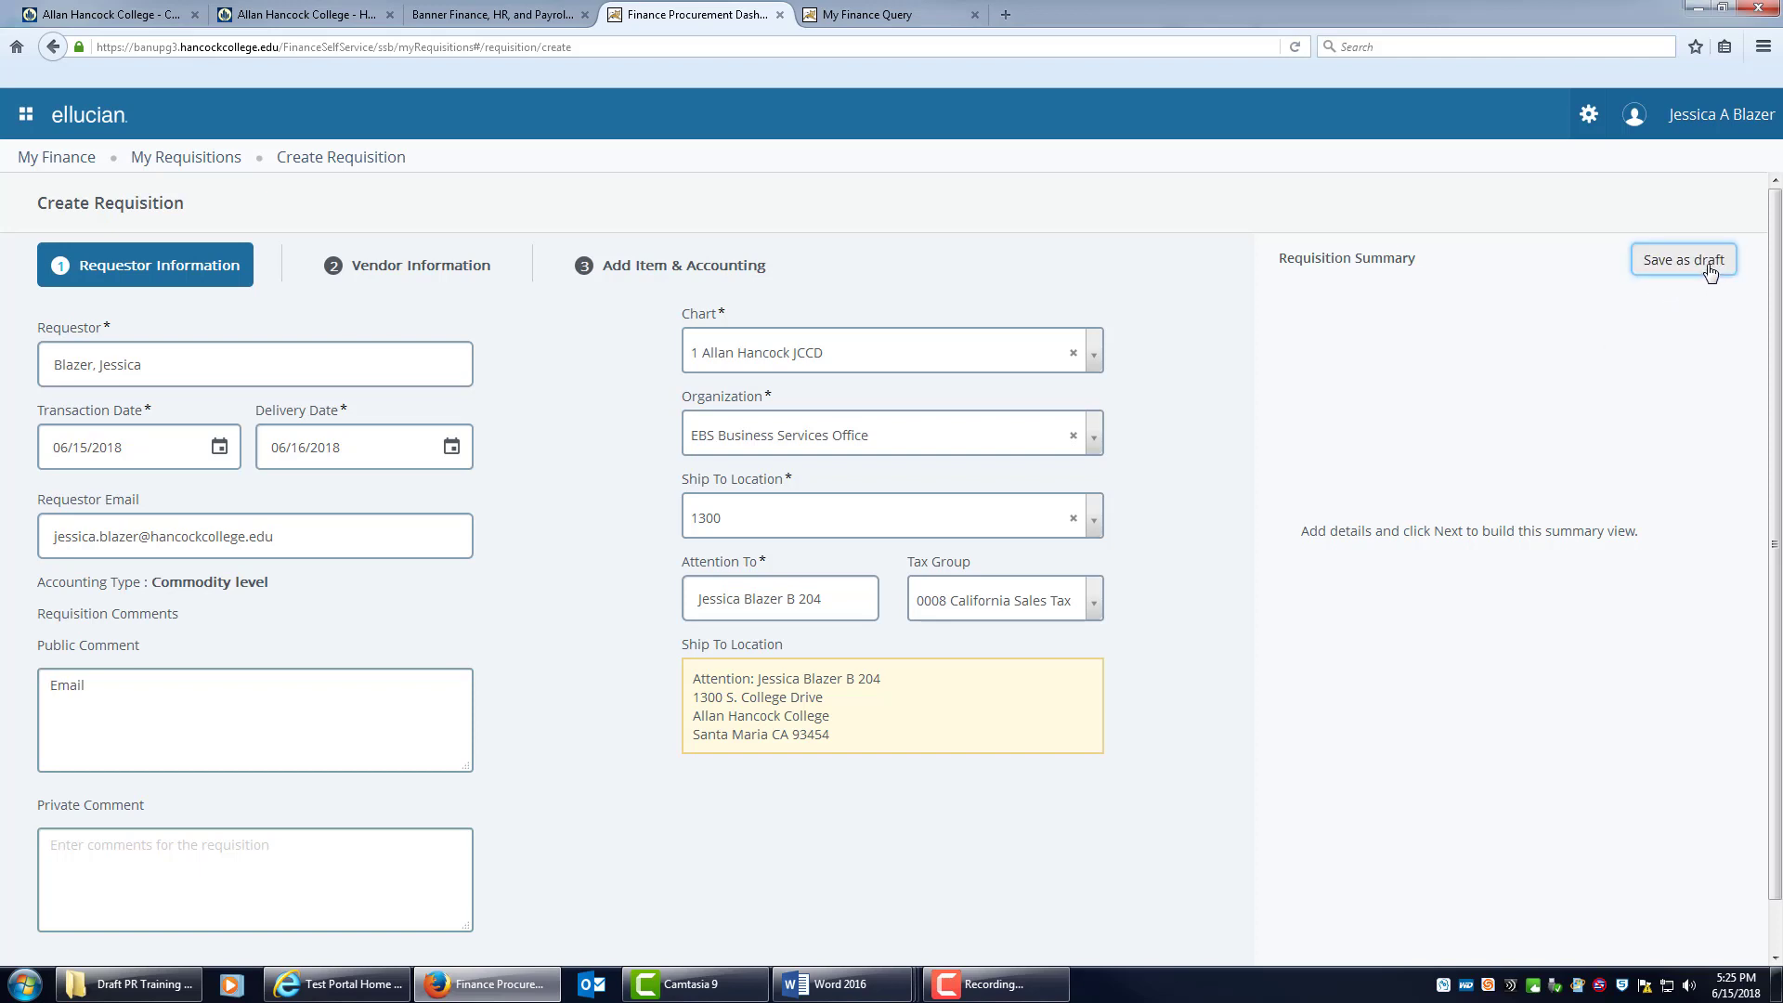
{"action": "scroll", "coordinate": [1201, 806], "scroll_direction": "down", "scroll_amount": 1}
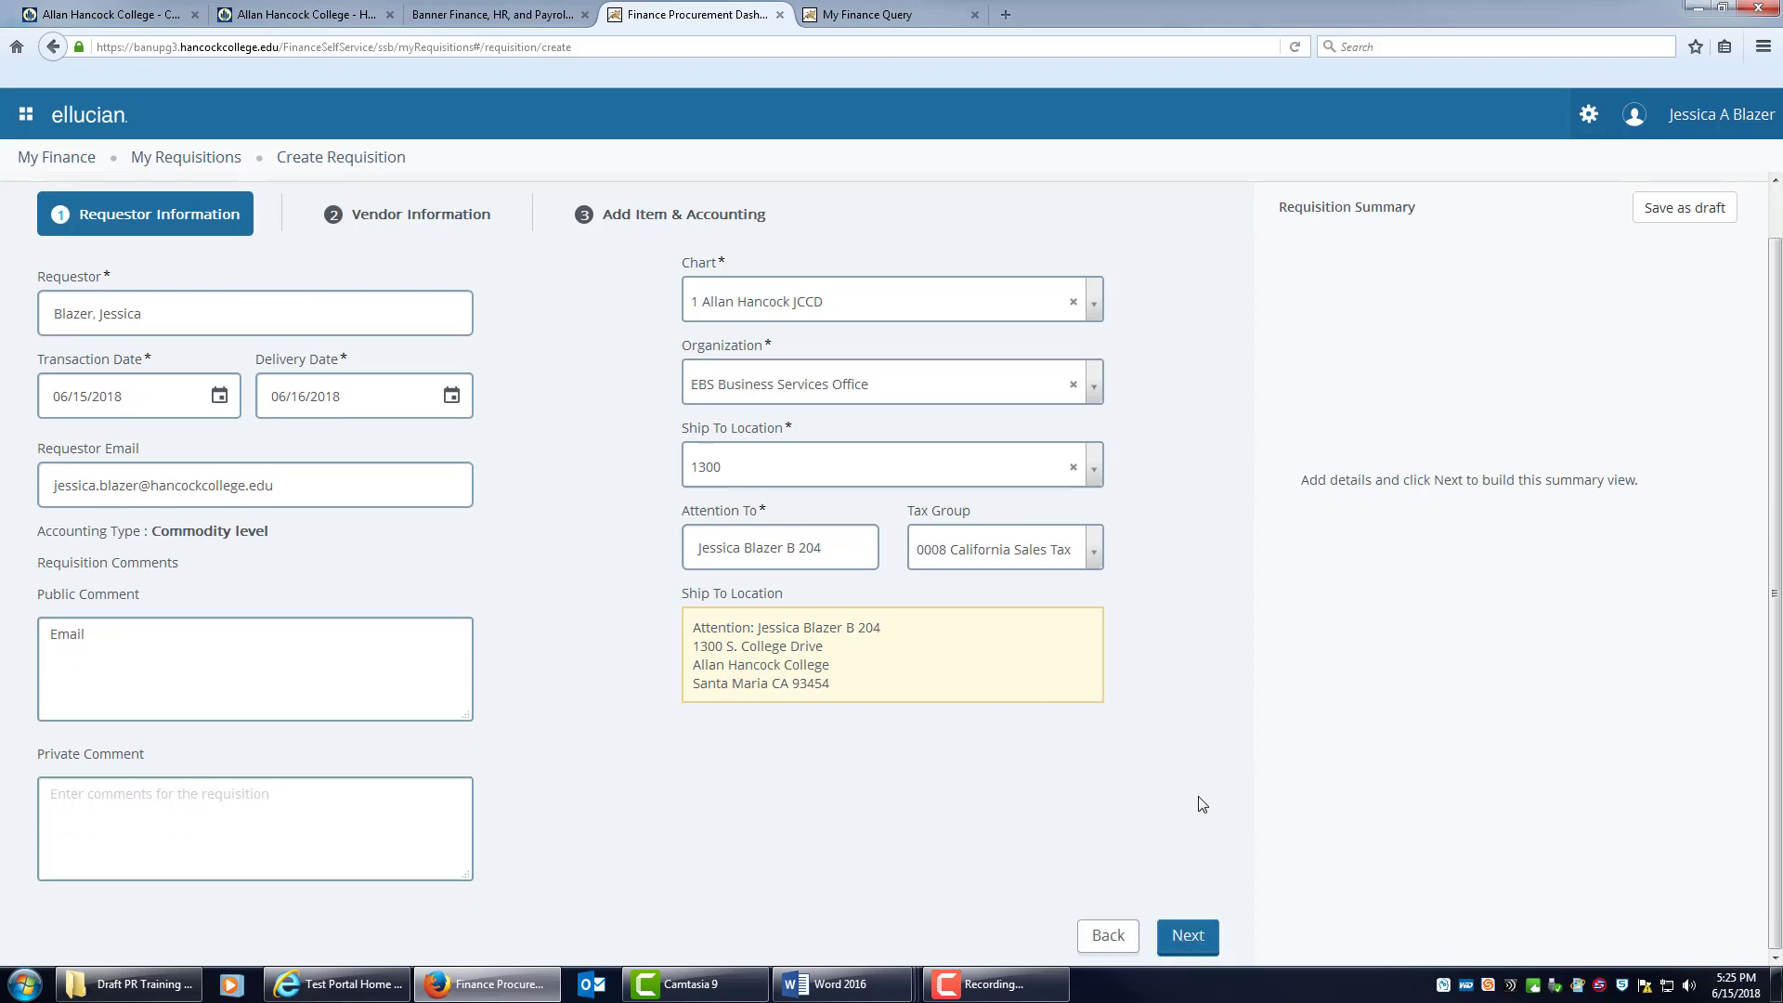
{"action": "left_click", "coordinate": [1189, 938]}
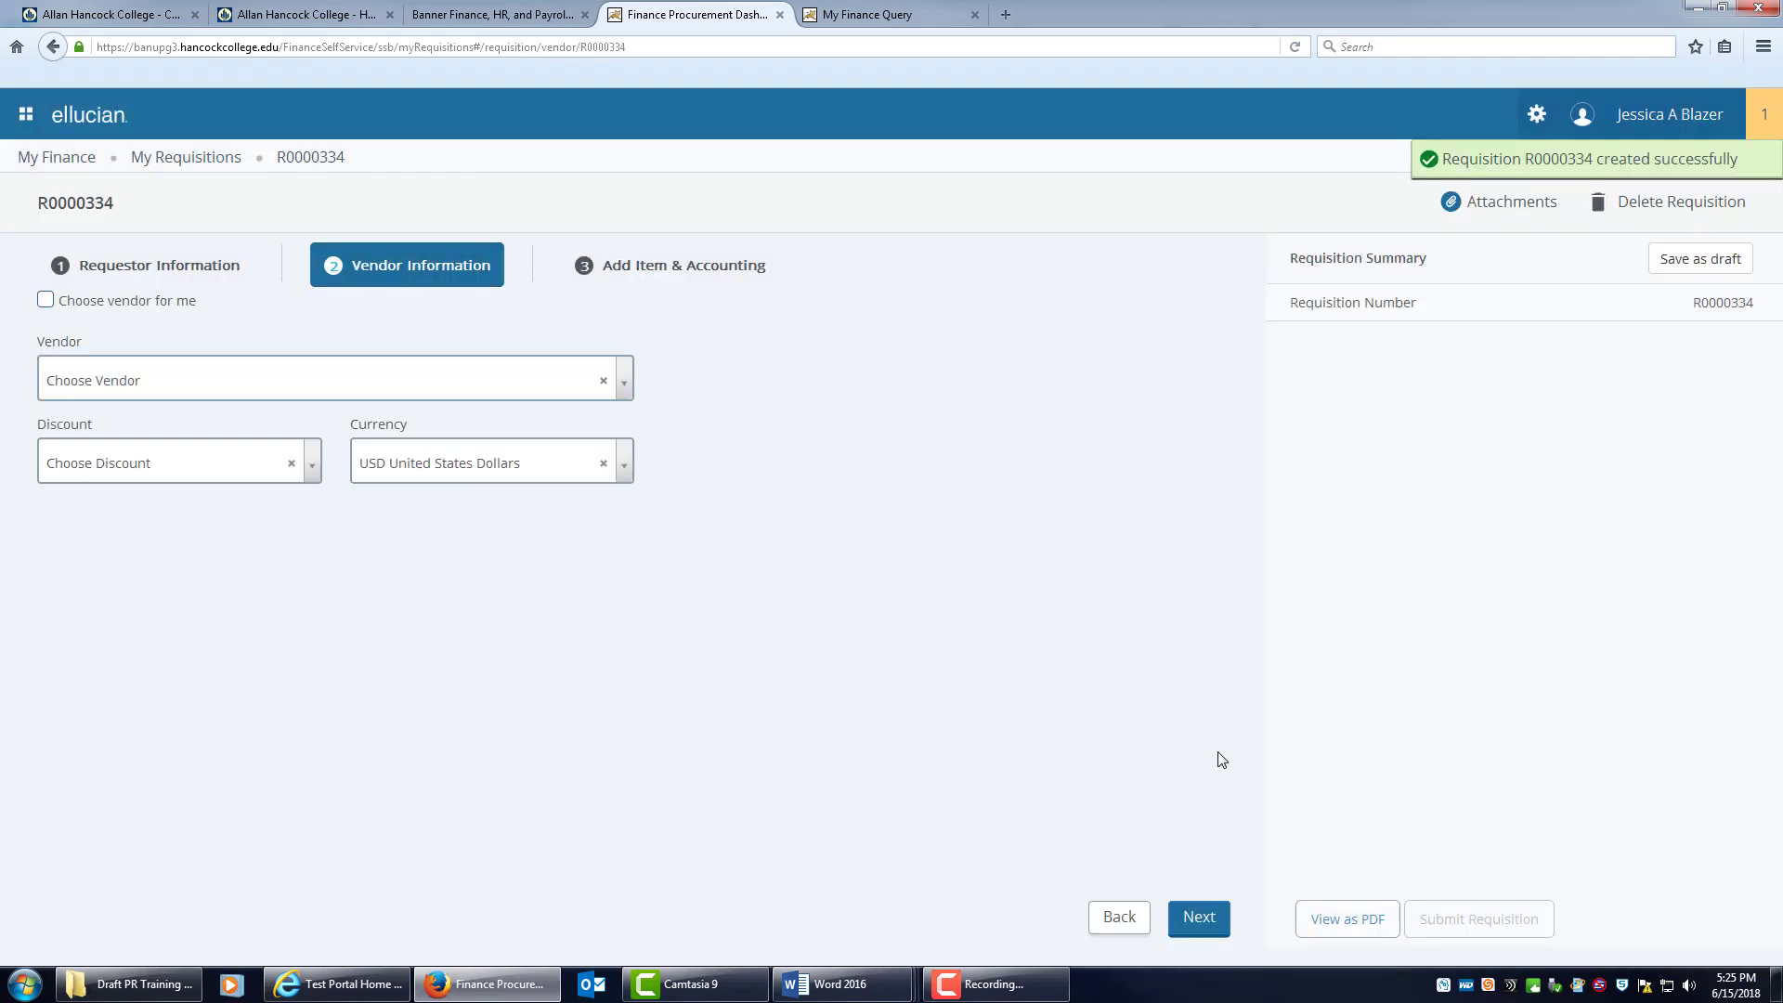
Search 'B & H', select B & H Photo-Video as vendor and save.
{"action": "key", "text": "alt+Tab"}
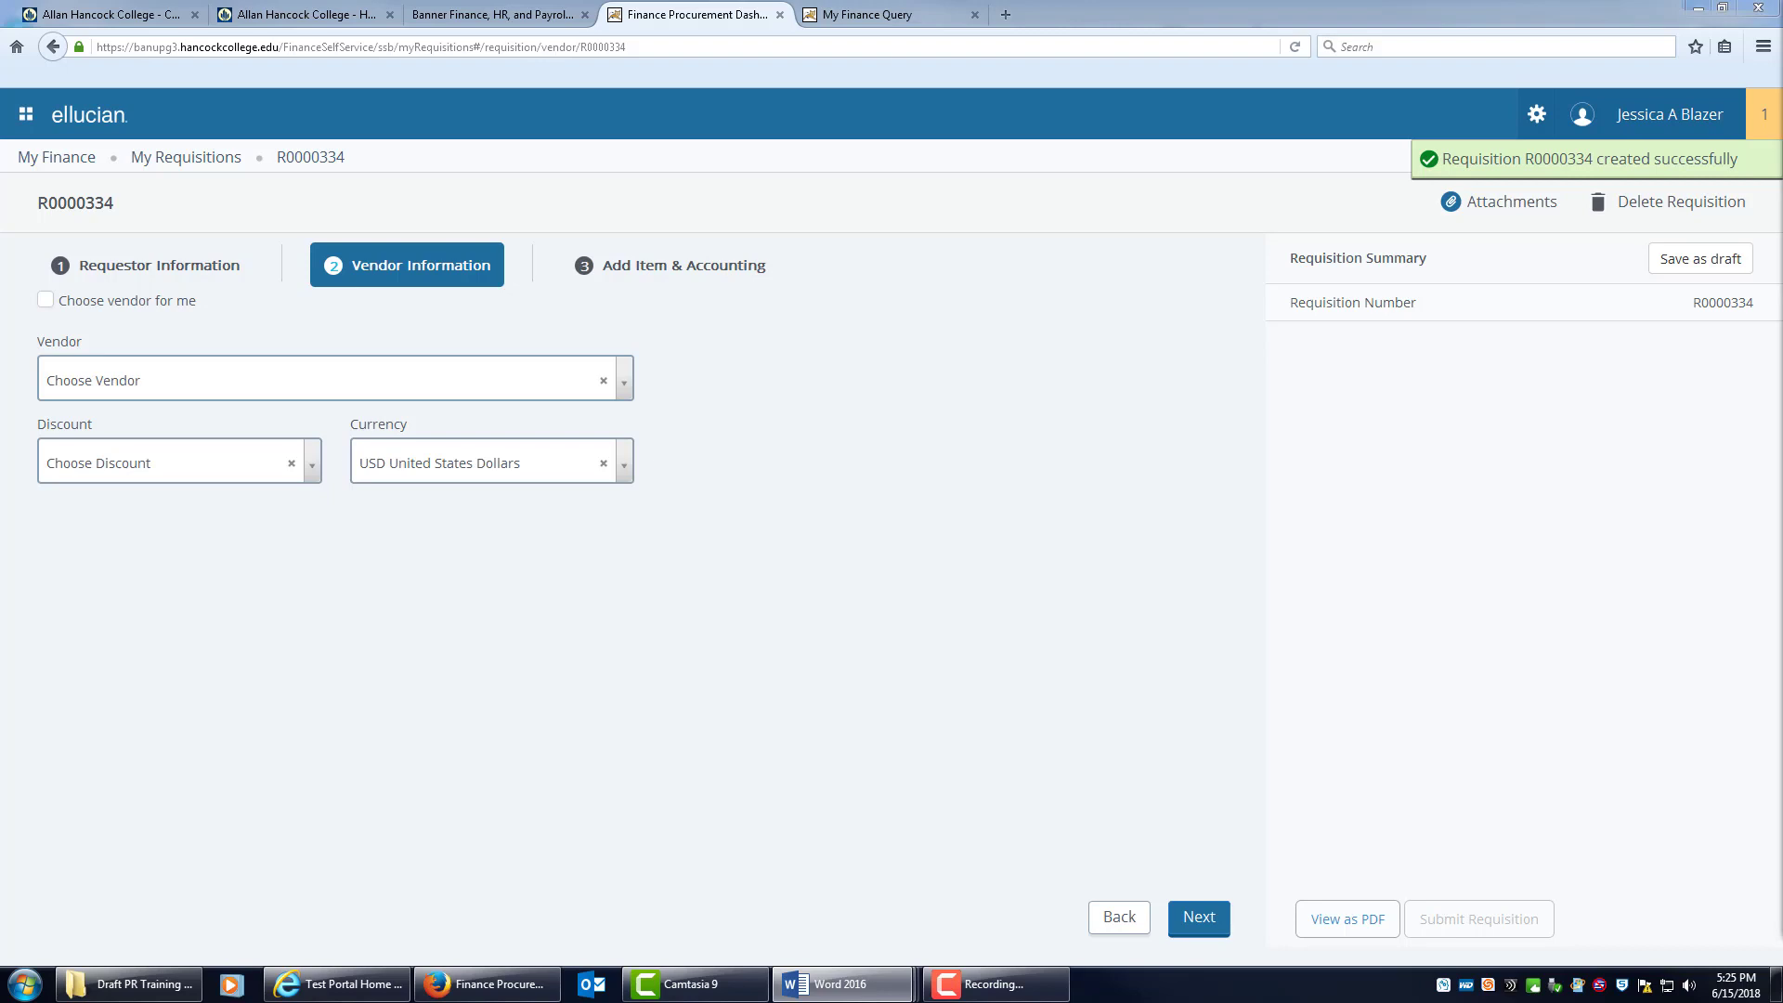
{"action": "left_click", "coordinate": [382, 373]}
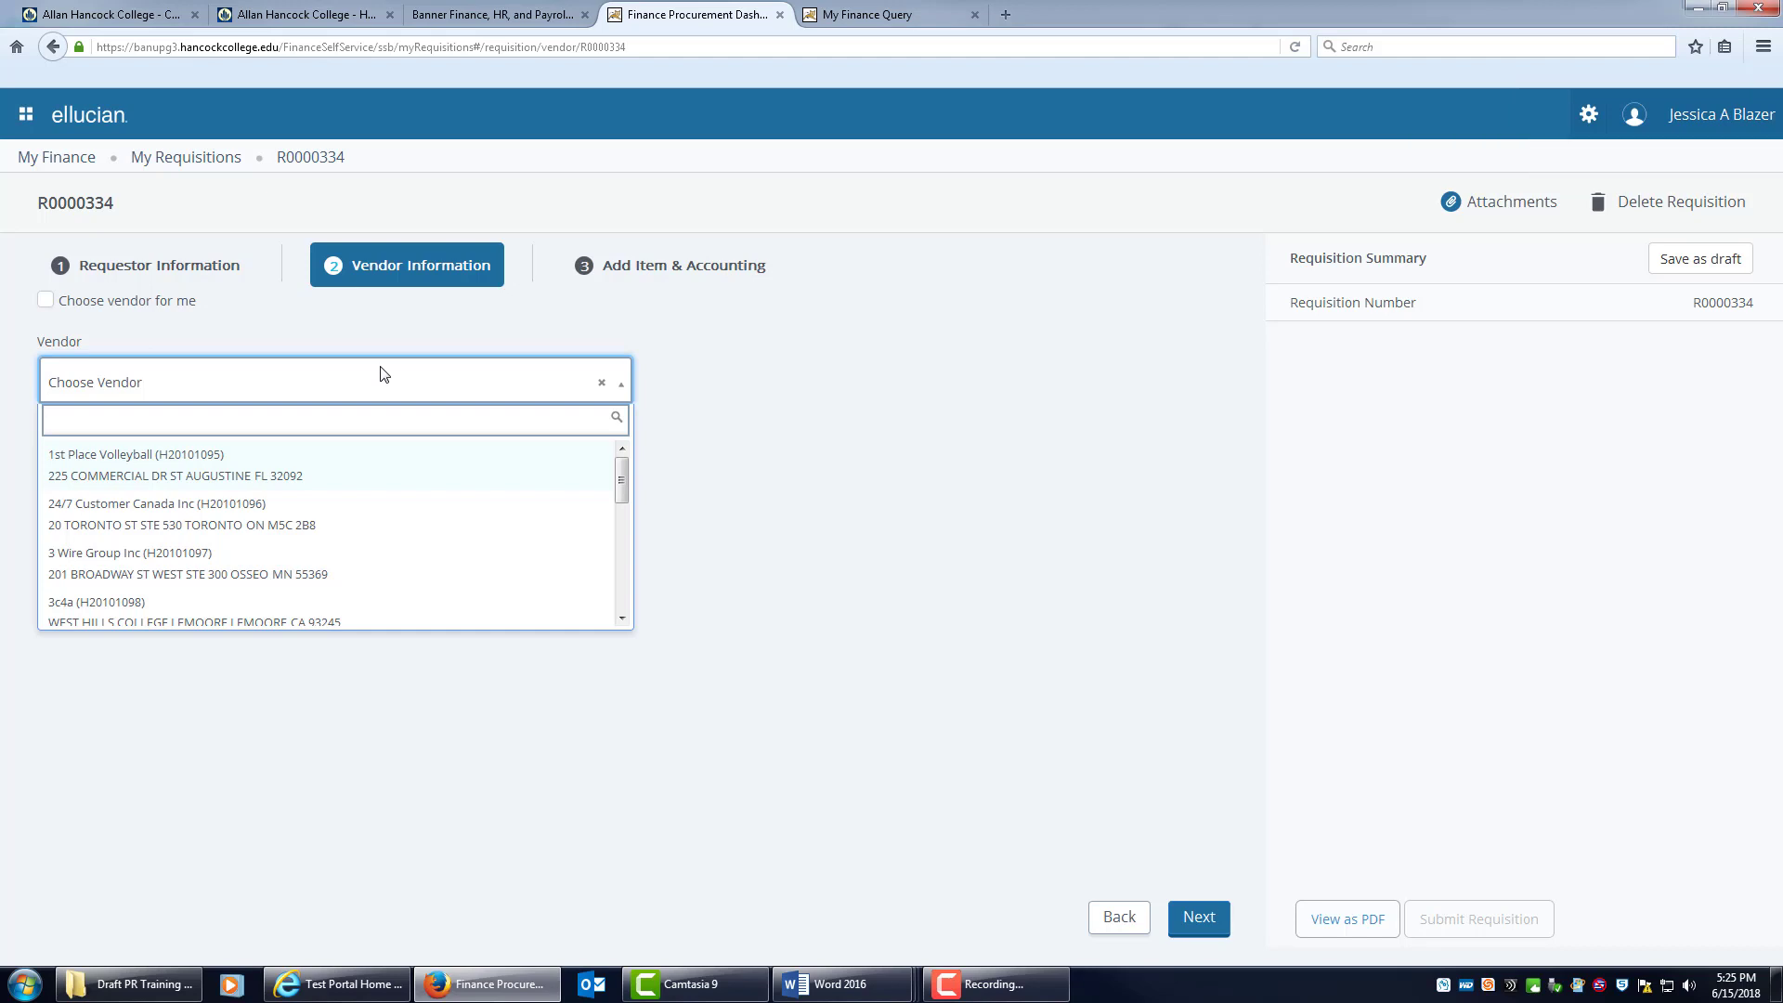
{"action": "type", "text": "B & "}
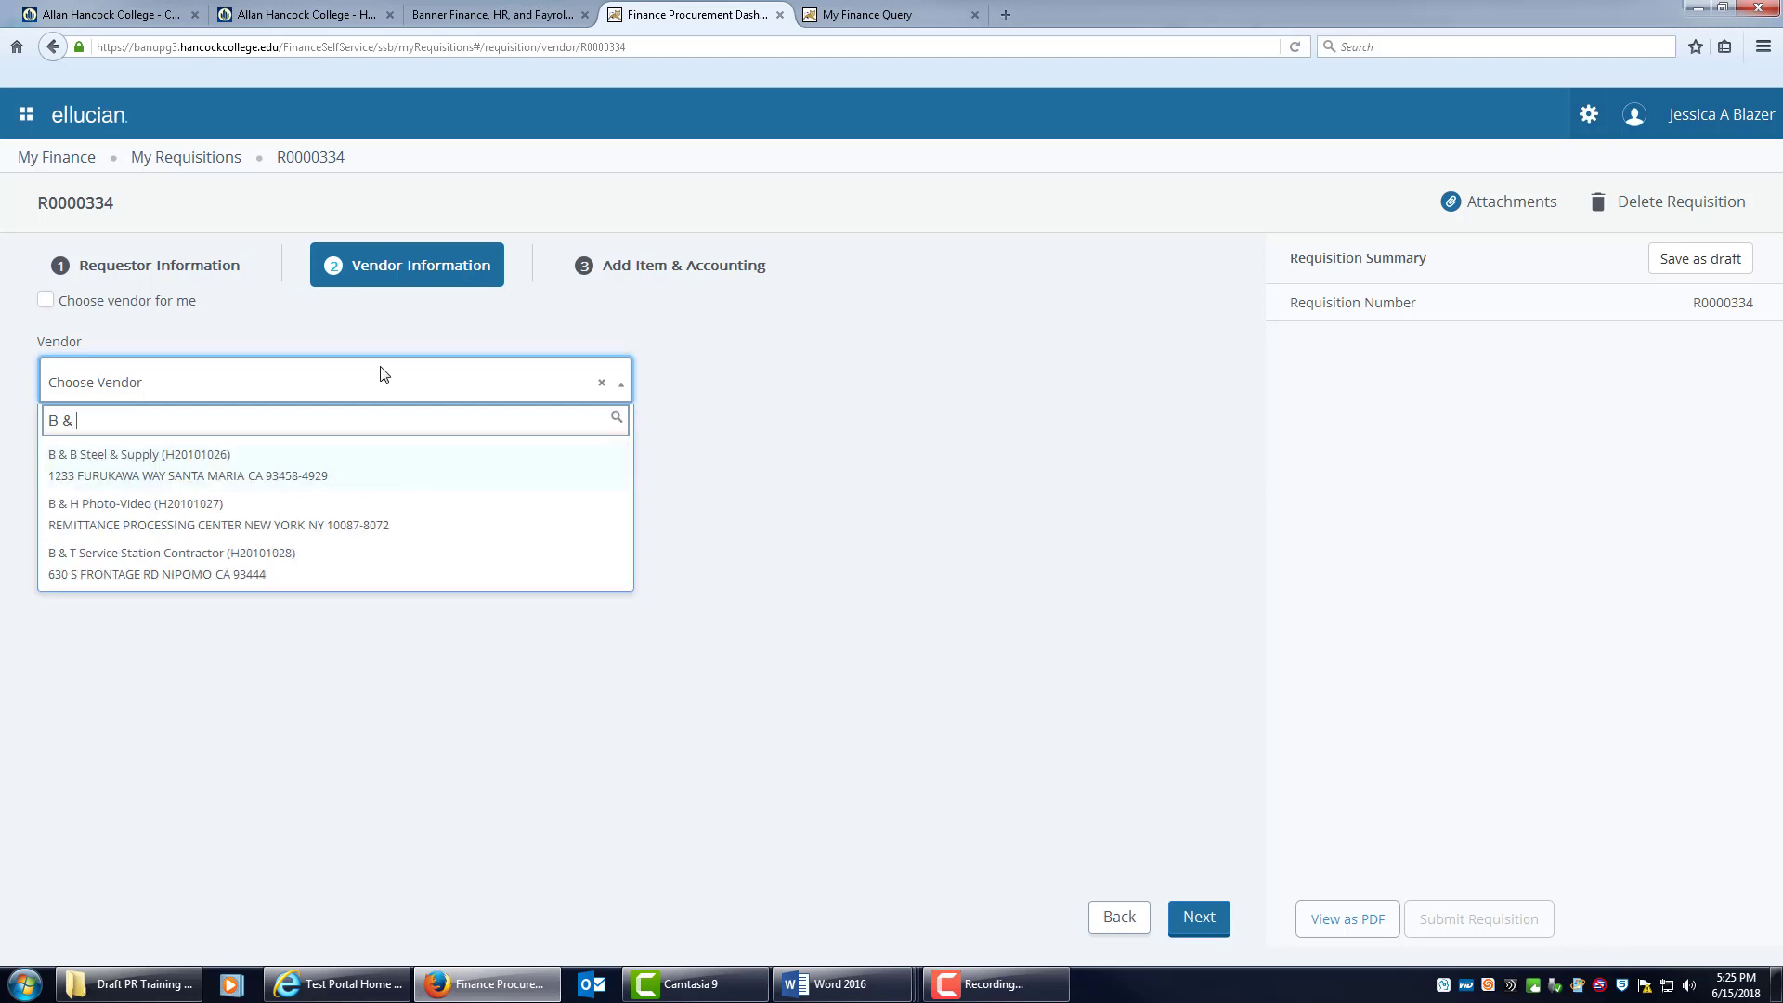
{"action": "type", "text": "H"}
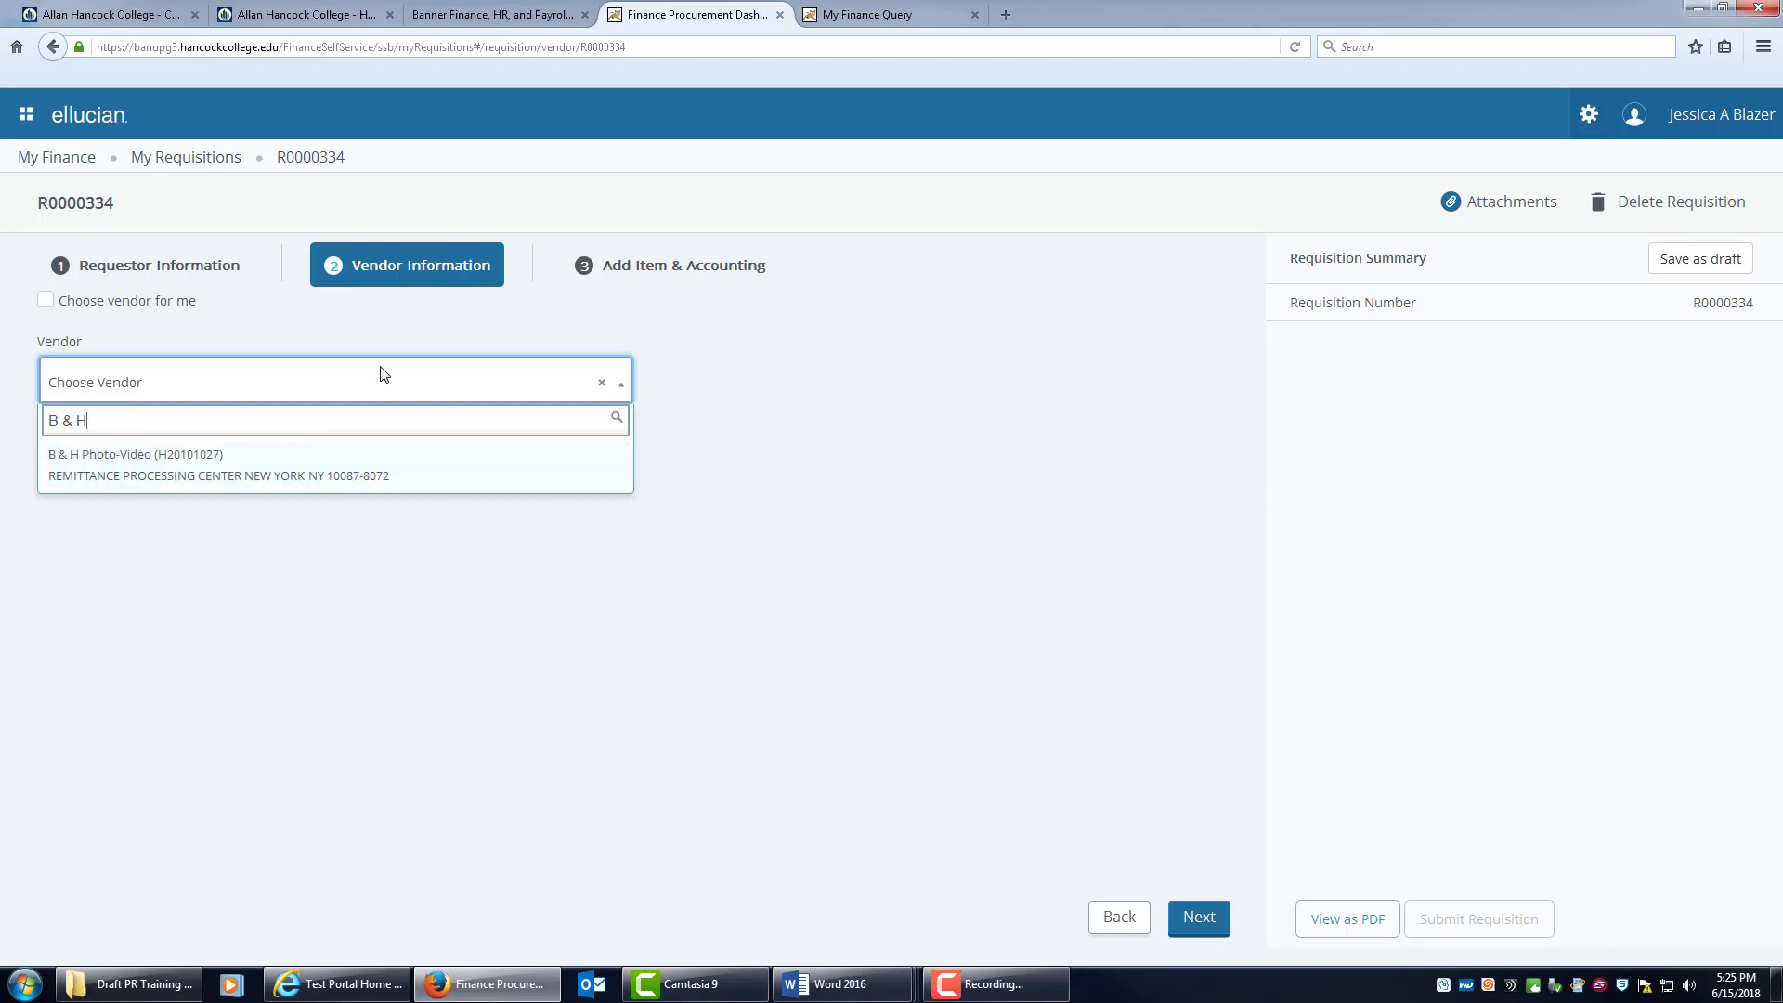
{"action": "left_click", "coordinate": [154, 480]}
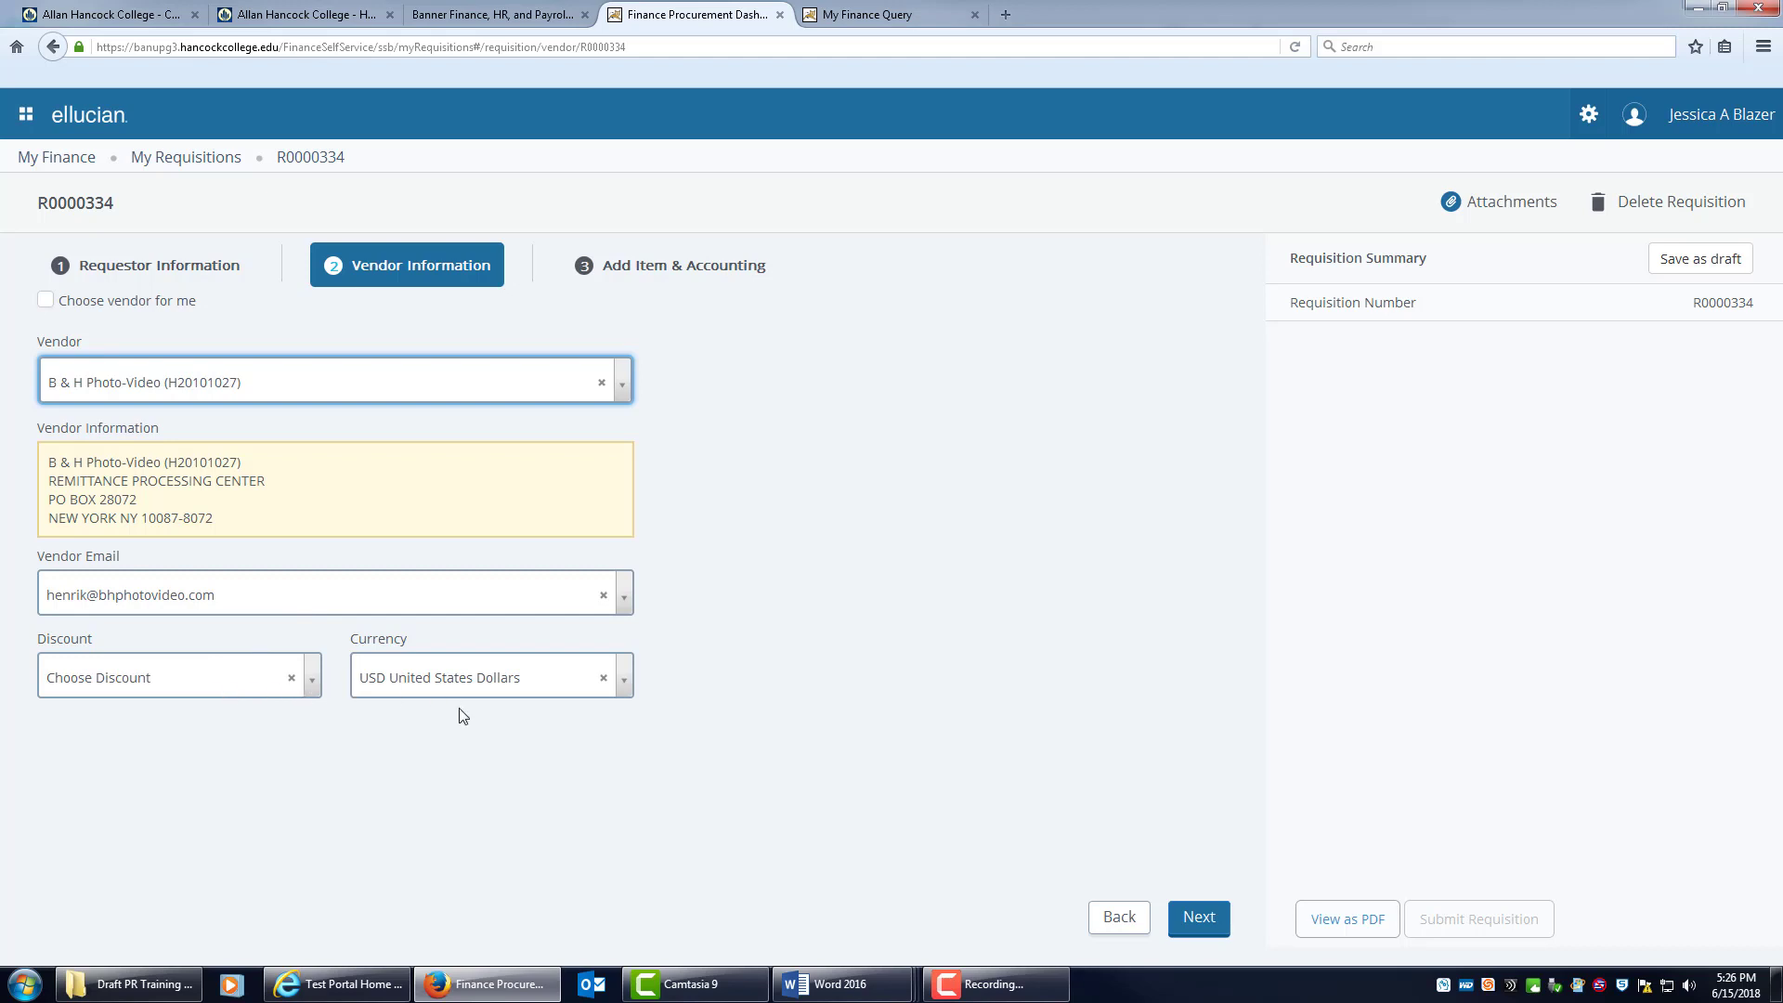
{"action": "left_click", "coordinate": [1196, 915]}
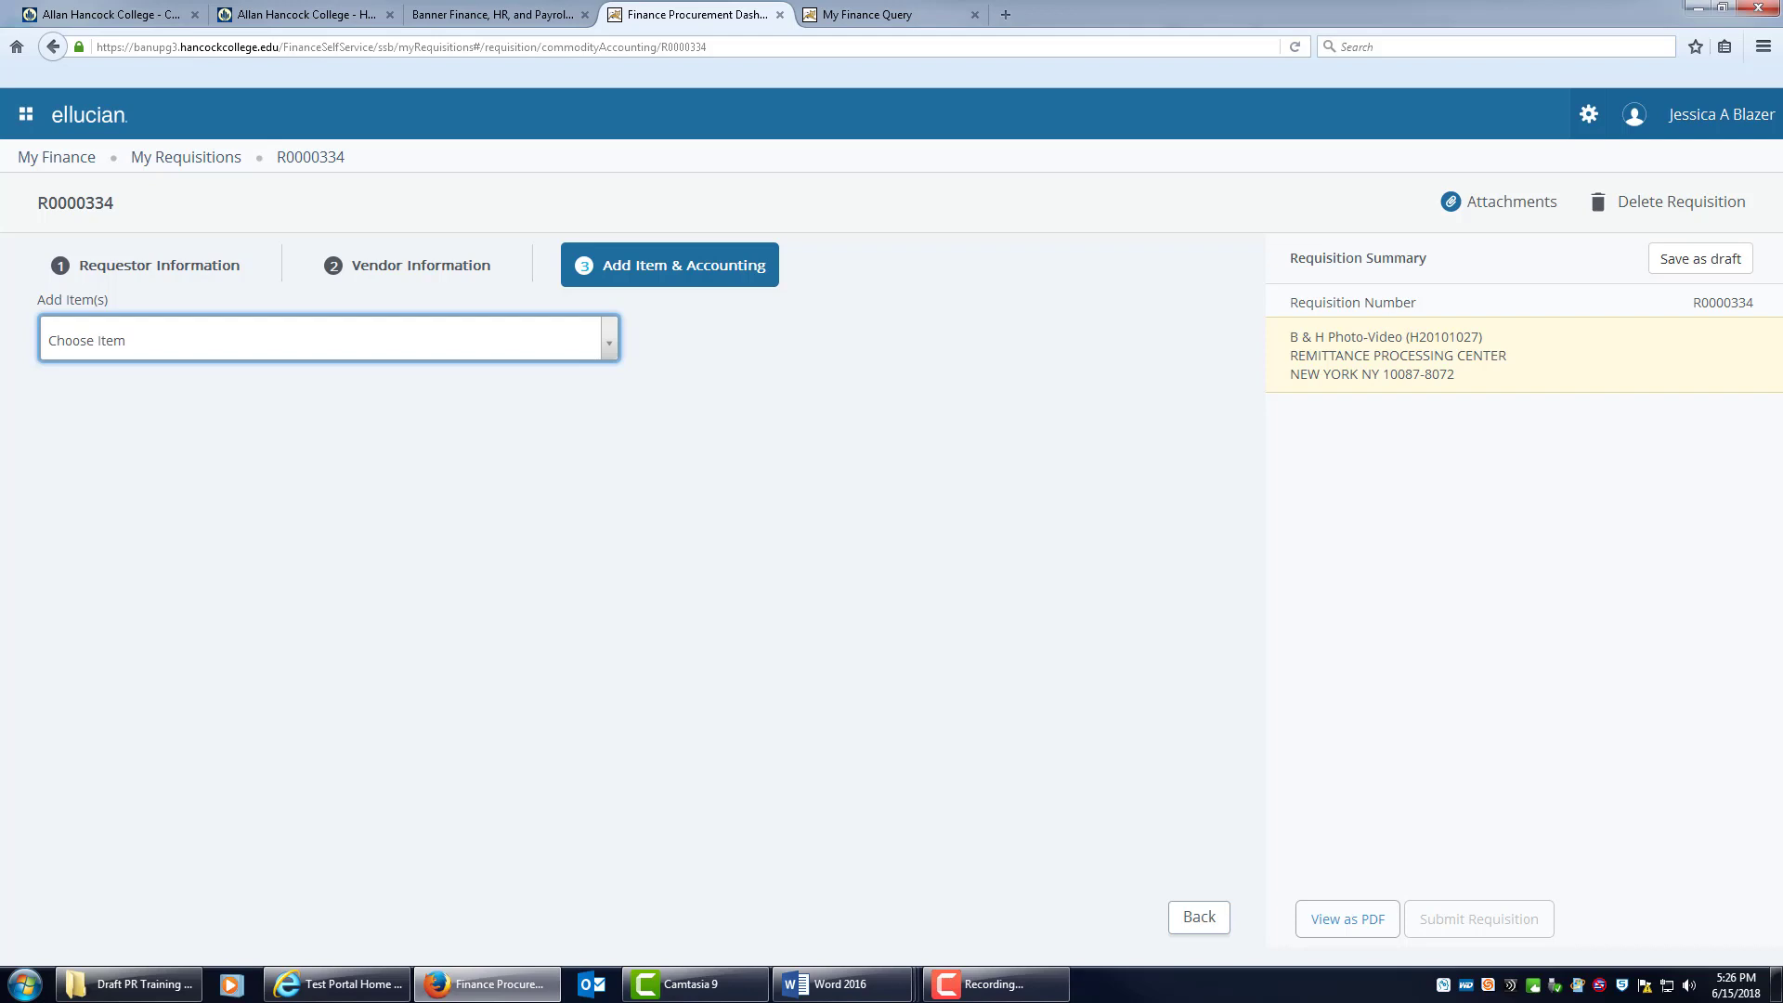
Paste the Panasonic lamp pn# PAETLAV300 description into the item search and add it as new.
{"action": "key", "text": "alt+Tab"}
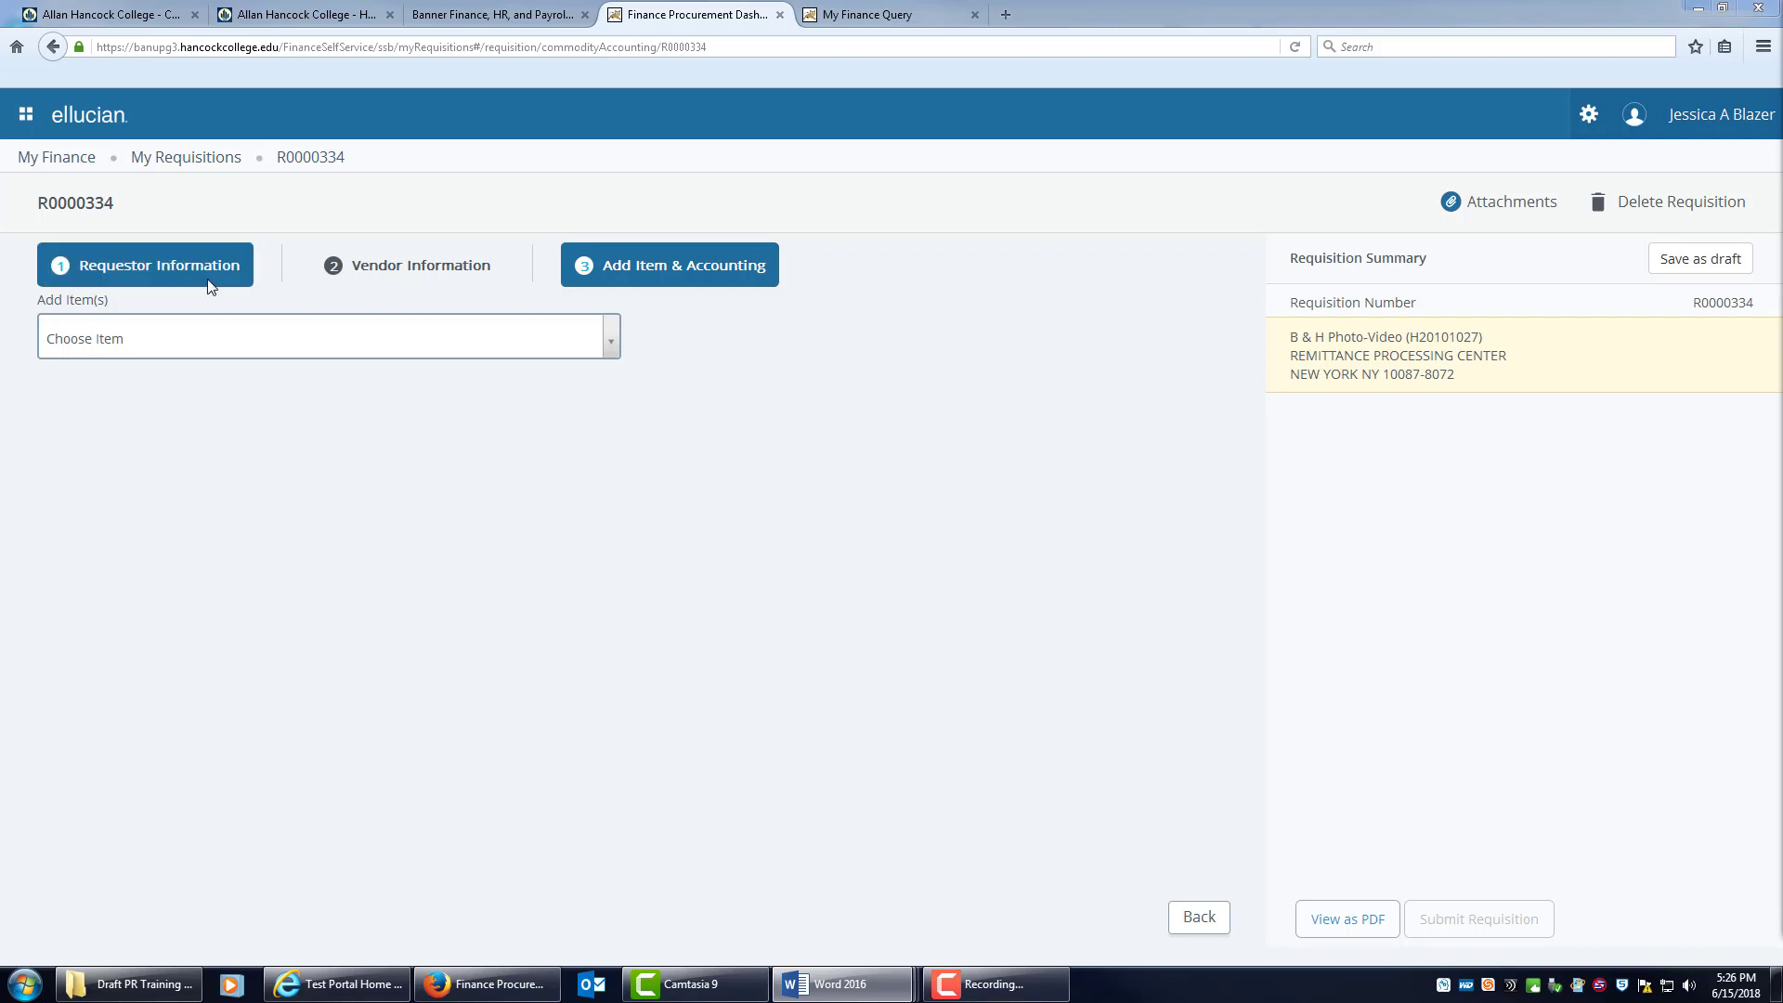
{"action": "left_click", "coordinate": [133, 336]}
{"action": "type", "text": "Panasonic replacement lamp pn# PAETLAV300"}
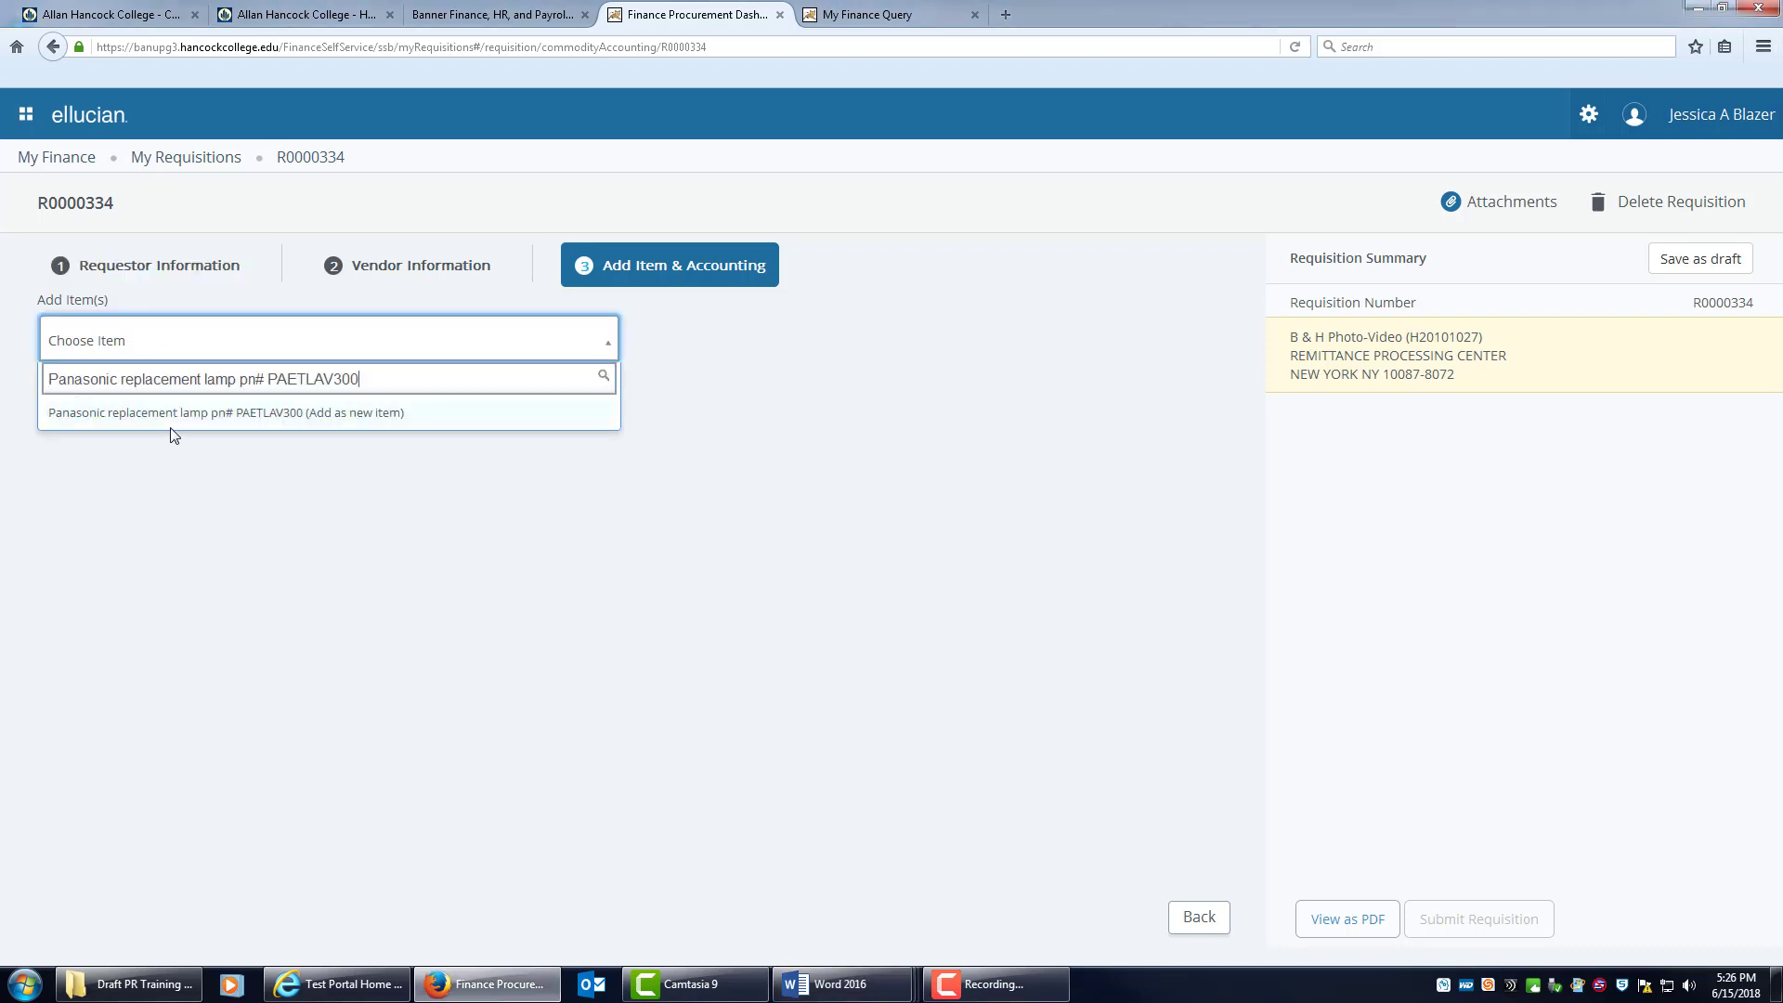
{"action": "left_click", "coordinate": [369, 415]}
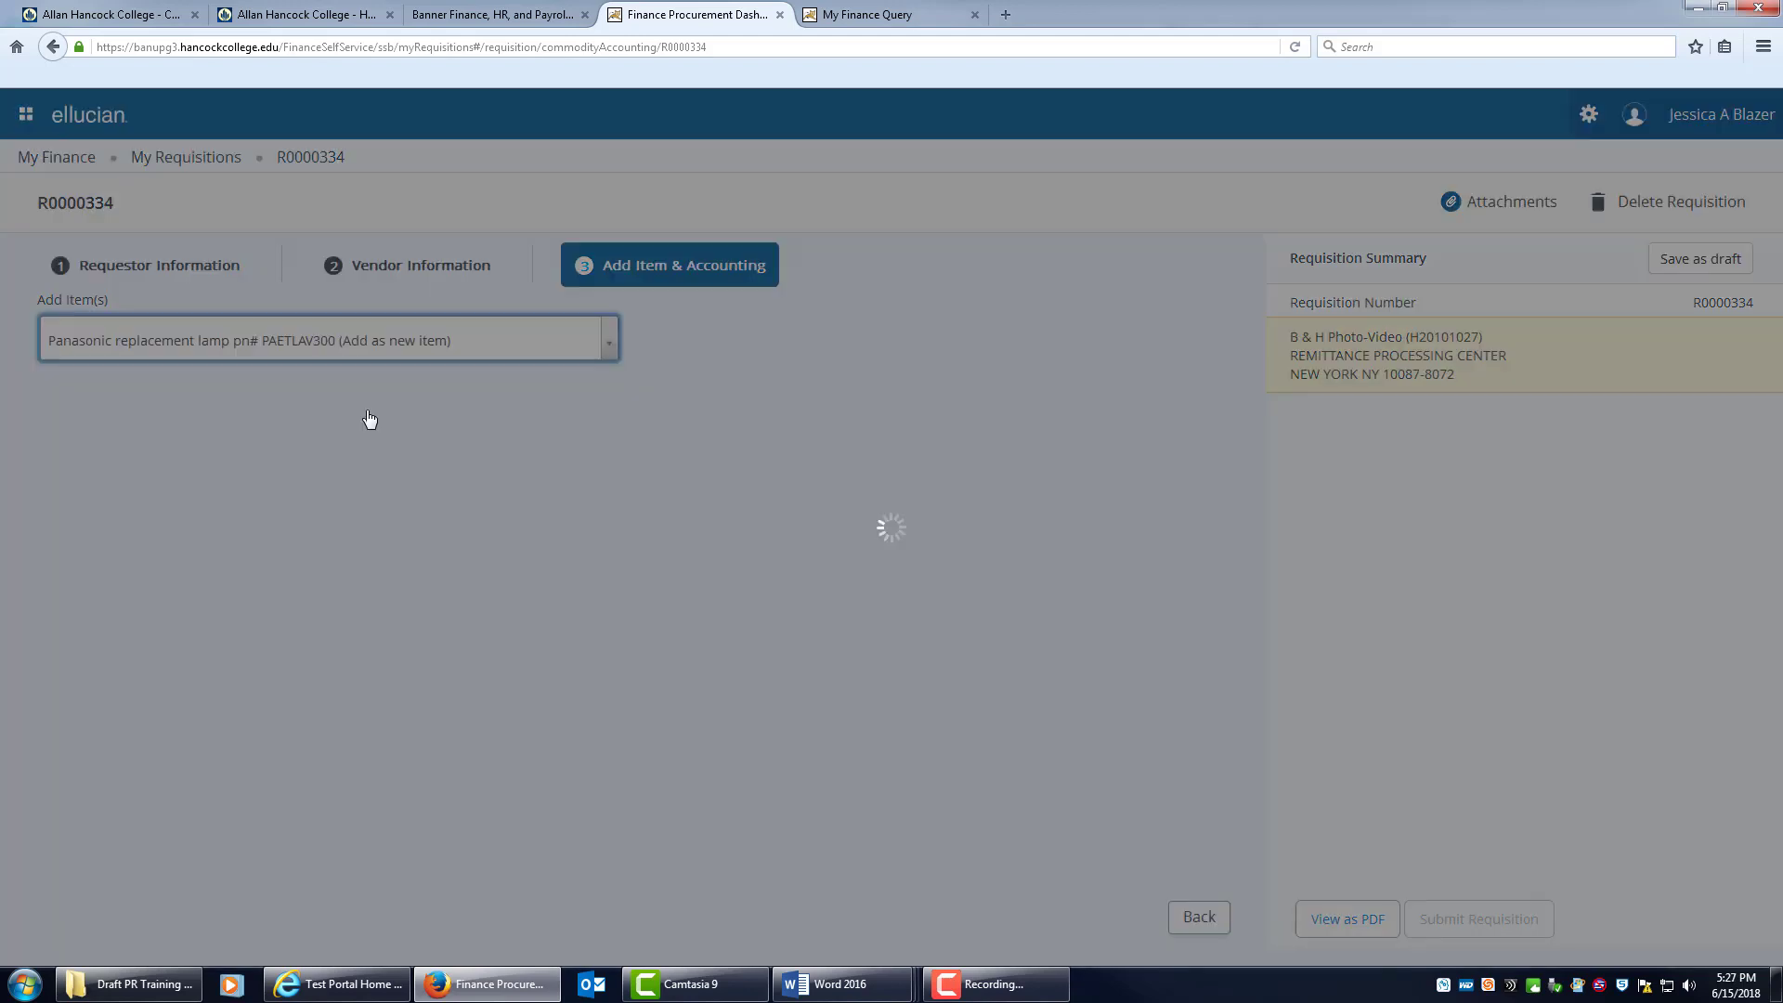
Give the lamp item the public comment 'Quote #66070'.
{"action": "left_click", "coordinate": [790, 385]}
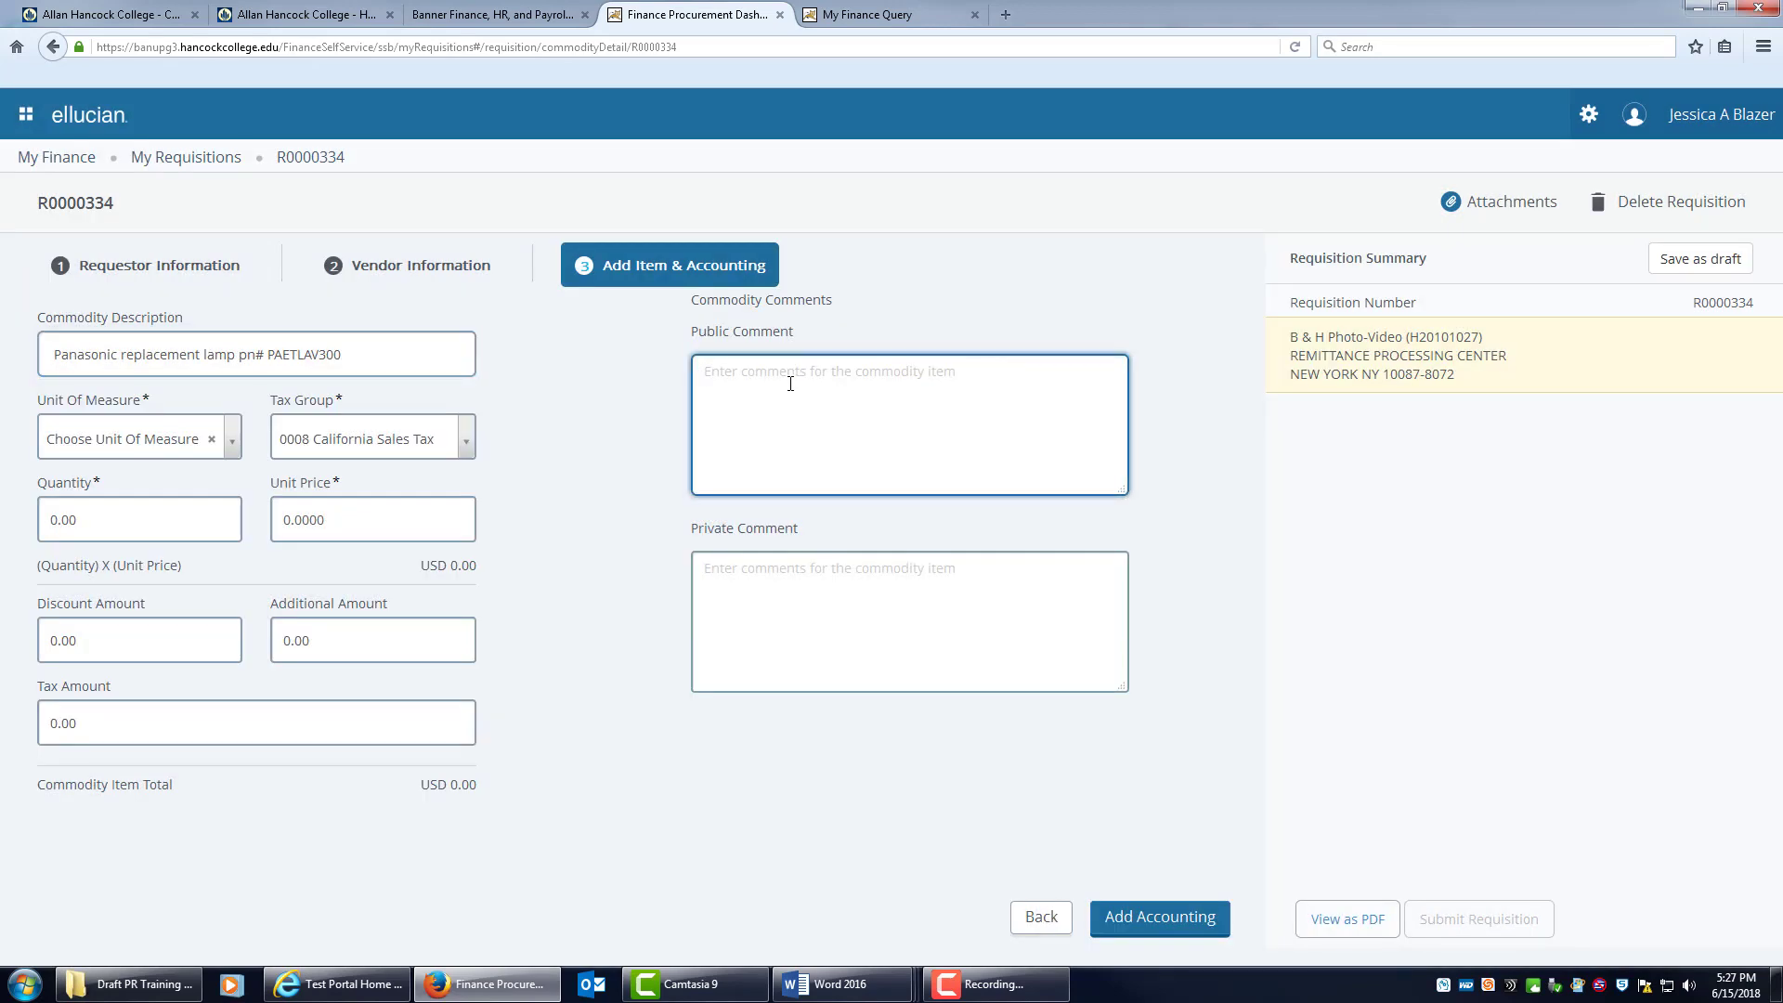
{"action": "type", "text": "P"}
{"action": "key", "text": "BackSpace"}
{"action": "type", "text": "Quote #66070"}
Price the lamp as quantity 1 EACH at unit price 226.30 and proceed to accounting.
{"action": "left_click", "coordinate": [228, 448]}
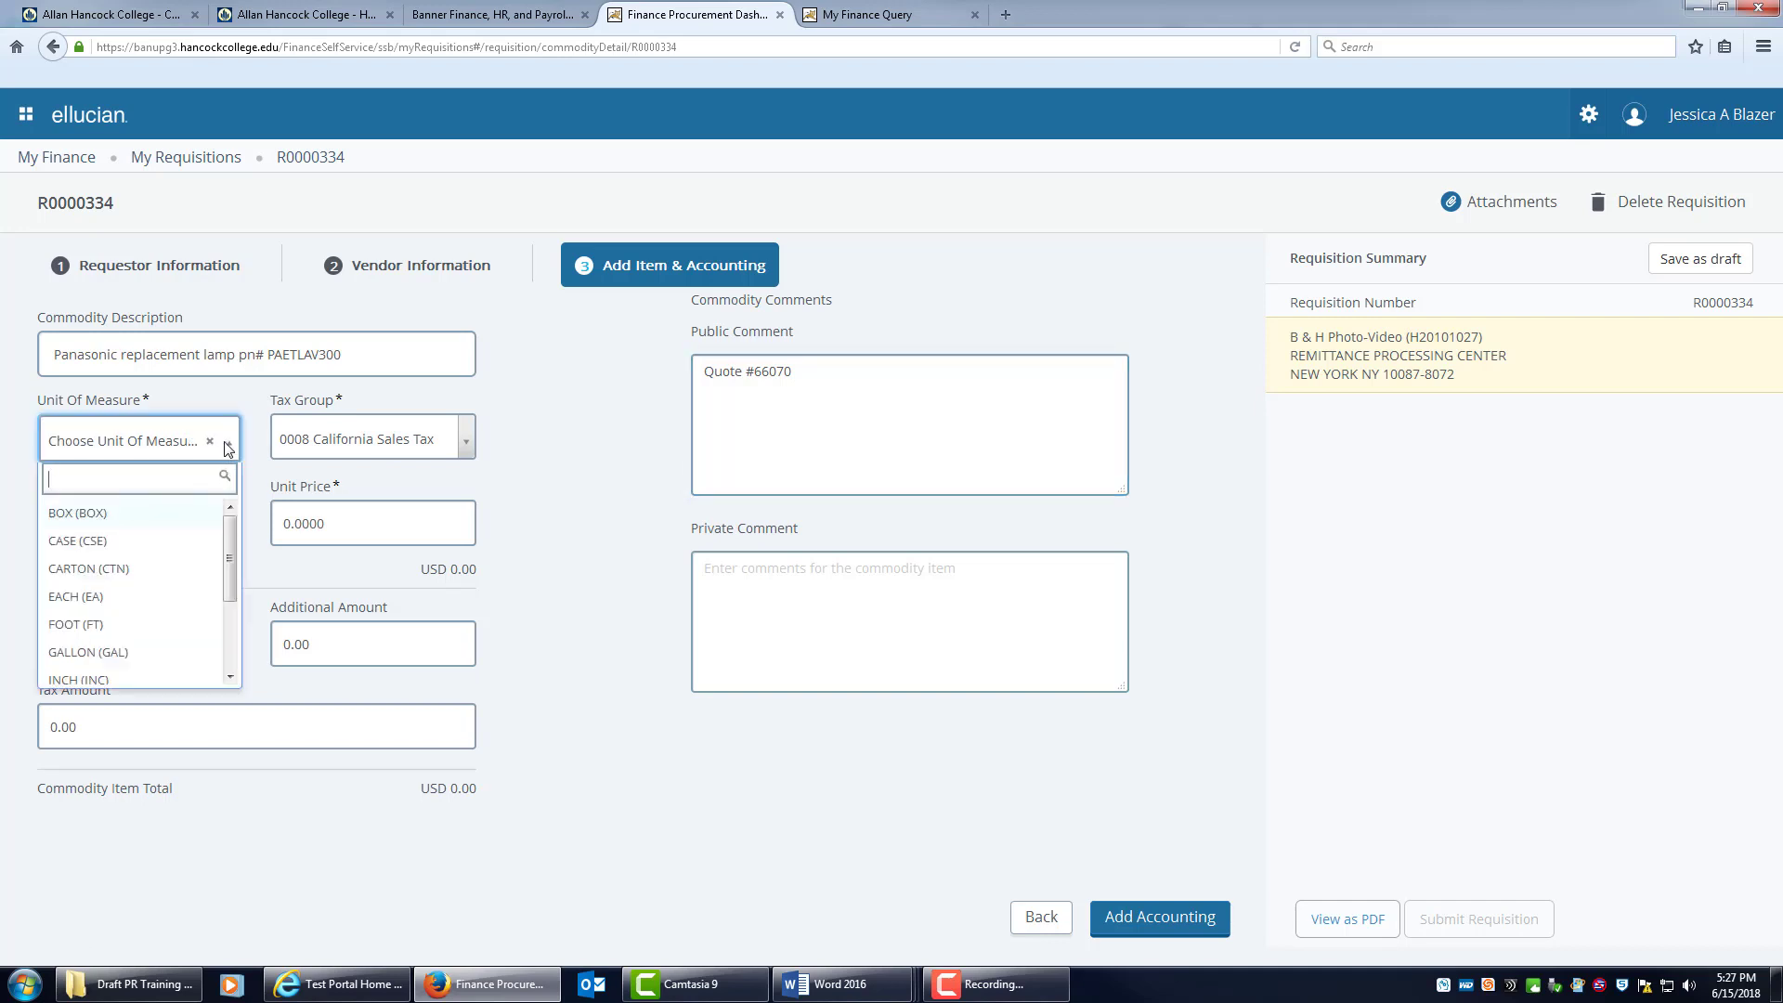
{"action": "left_click", "coordinate": [165, 599]}
{"action": "left_click", "coordinate": [167, 515]}
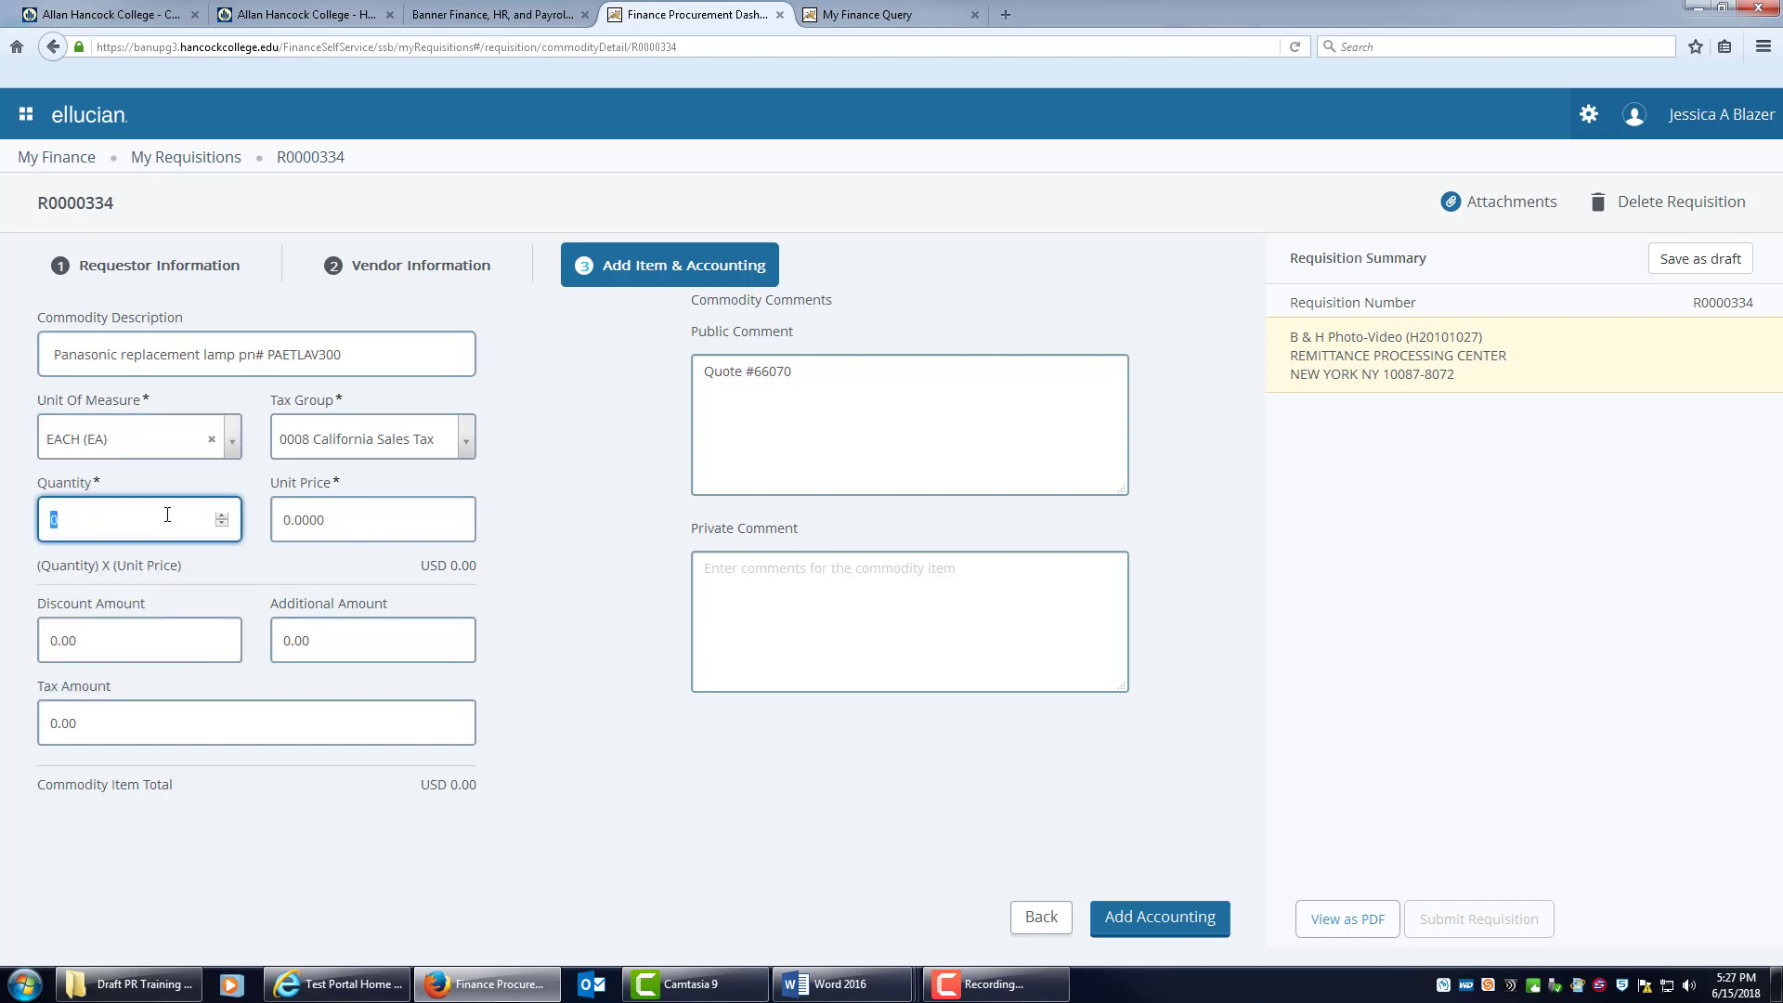
{"action": "type", "text": "1"}
{"action": "left_click", "coordinate": [354, 522]}
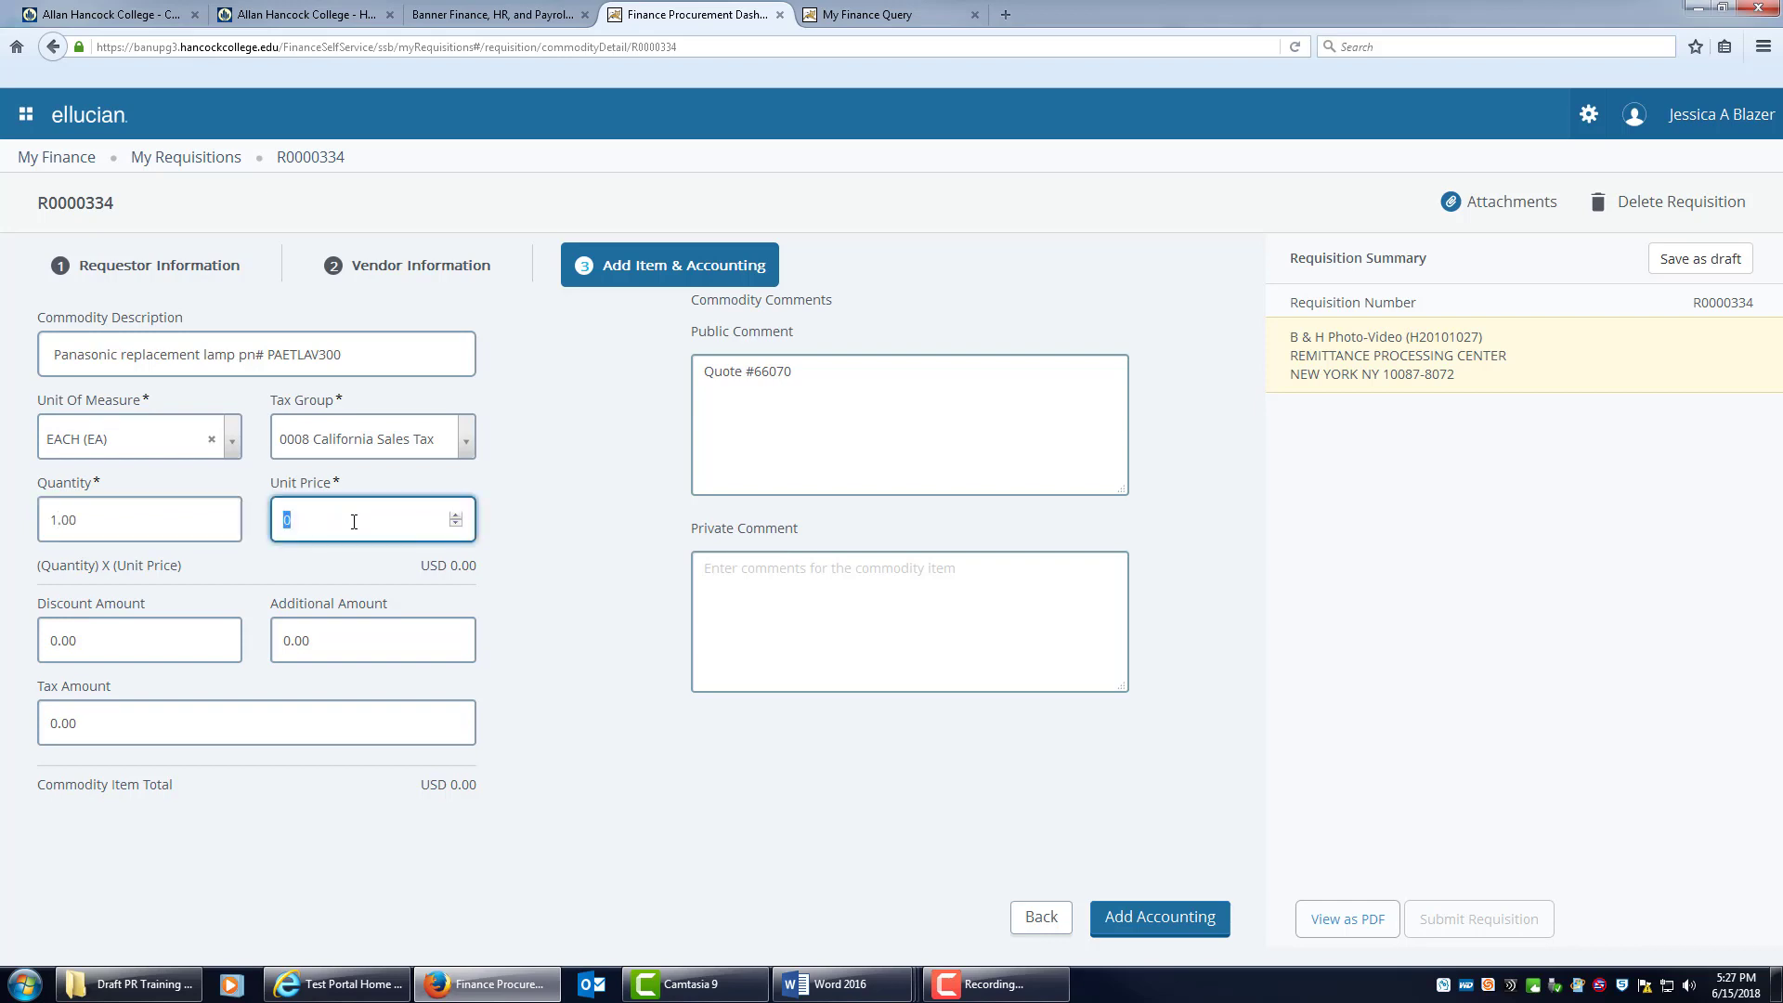
{"action": "type", "text": "226.30"}
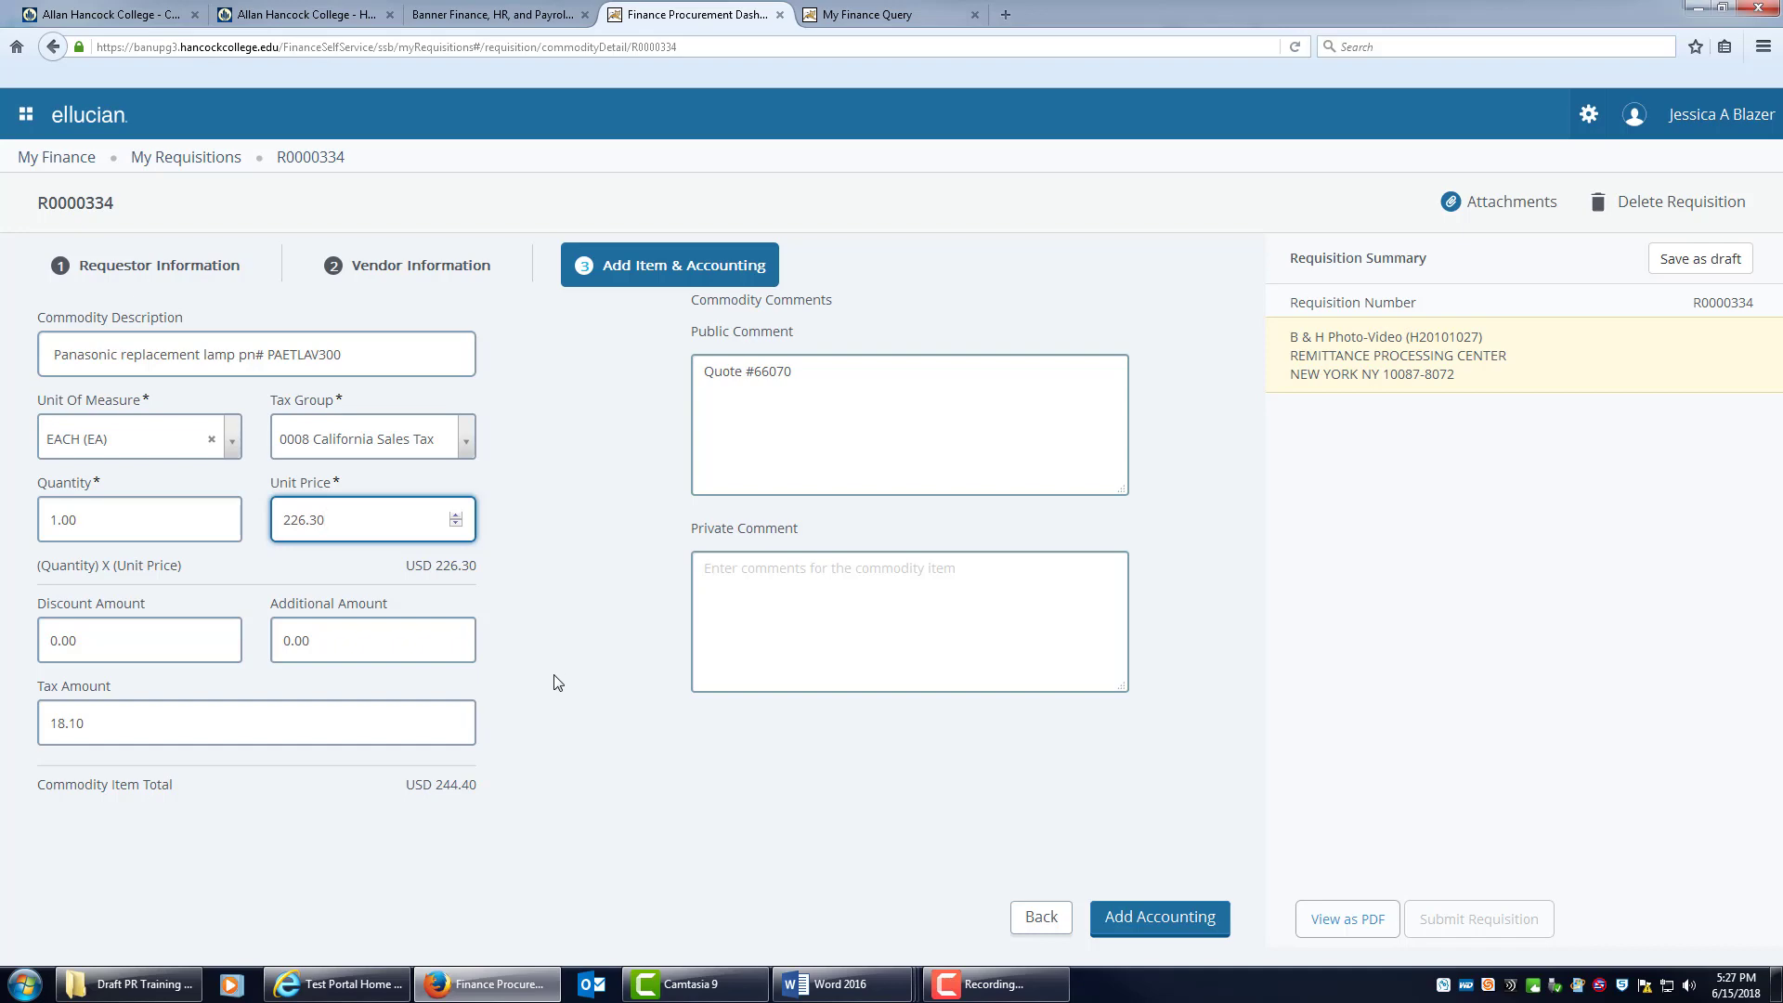
{"action": "left_click", "coordinate": [1152, 919]}
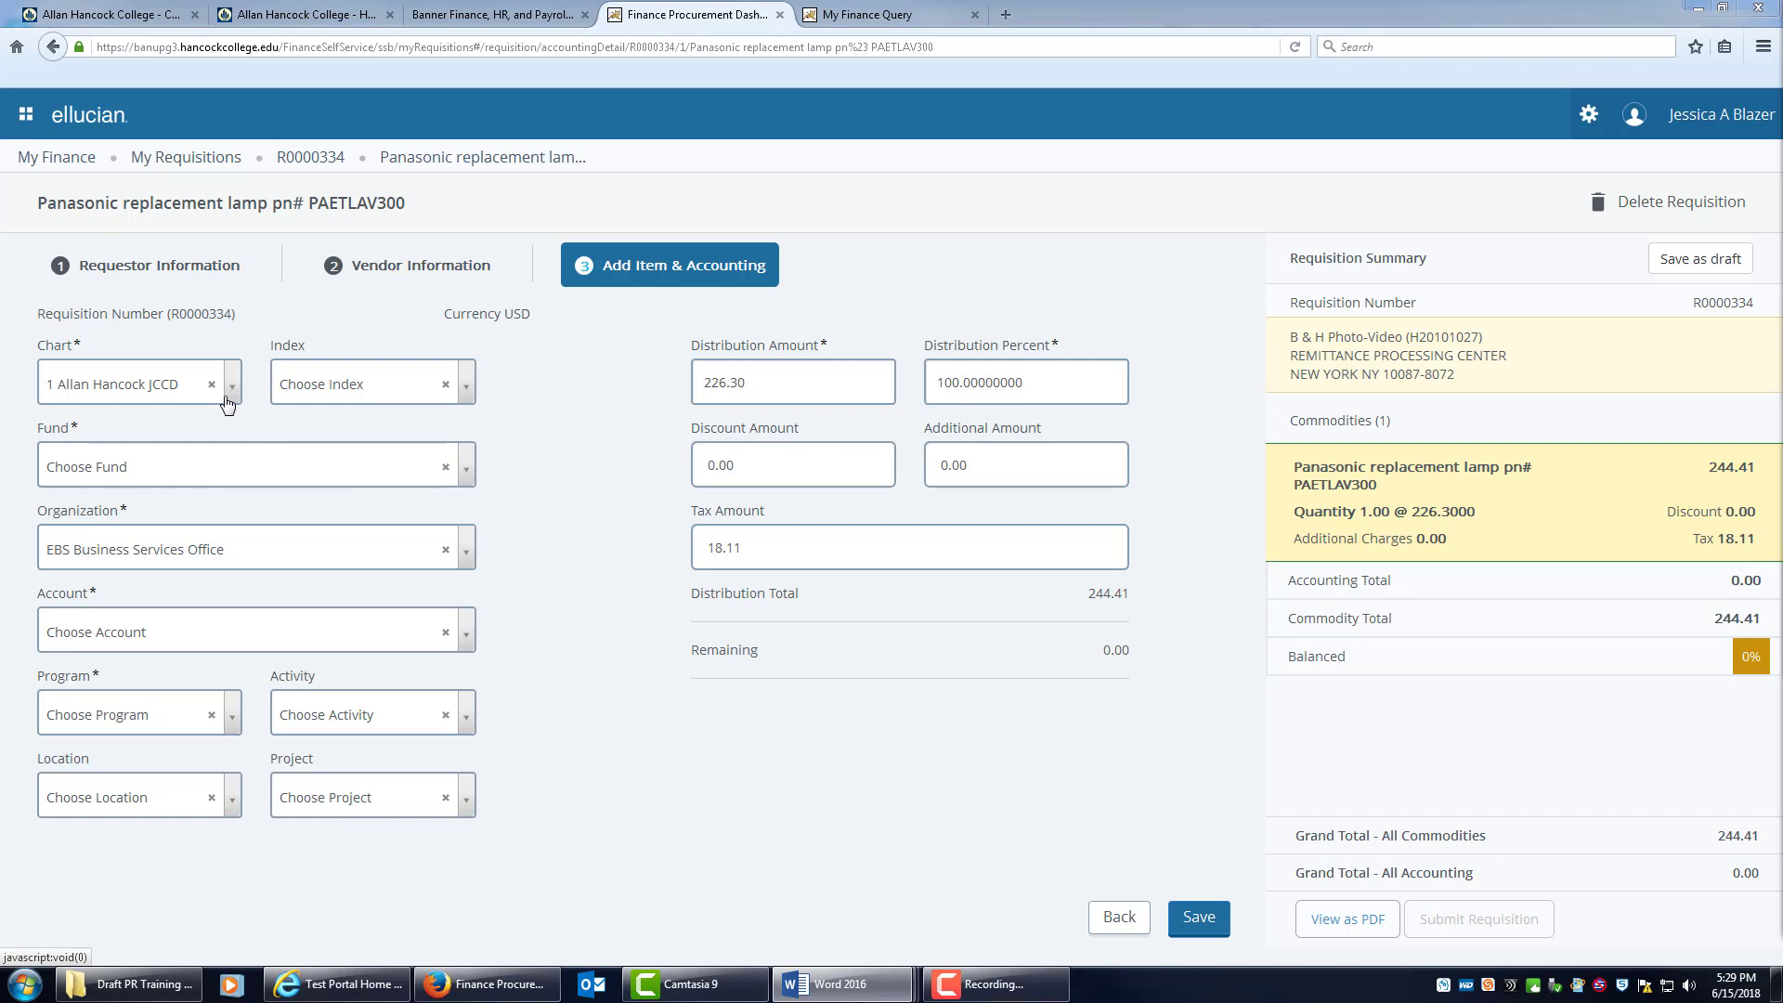
Choose fund 110000 and keep EBS Business Services Office as organization.
{"action": "left_click", "coordinate": [467, 473]}
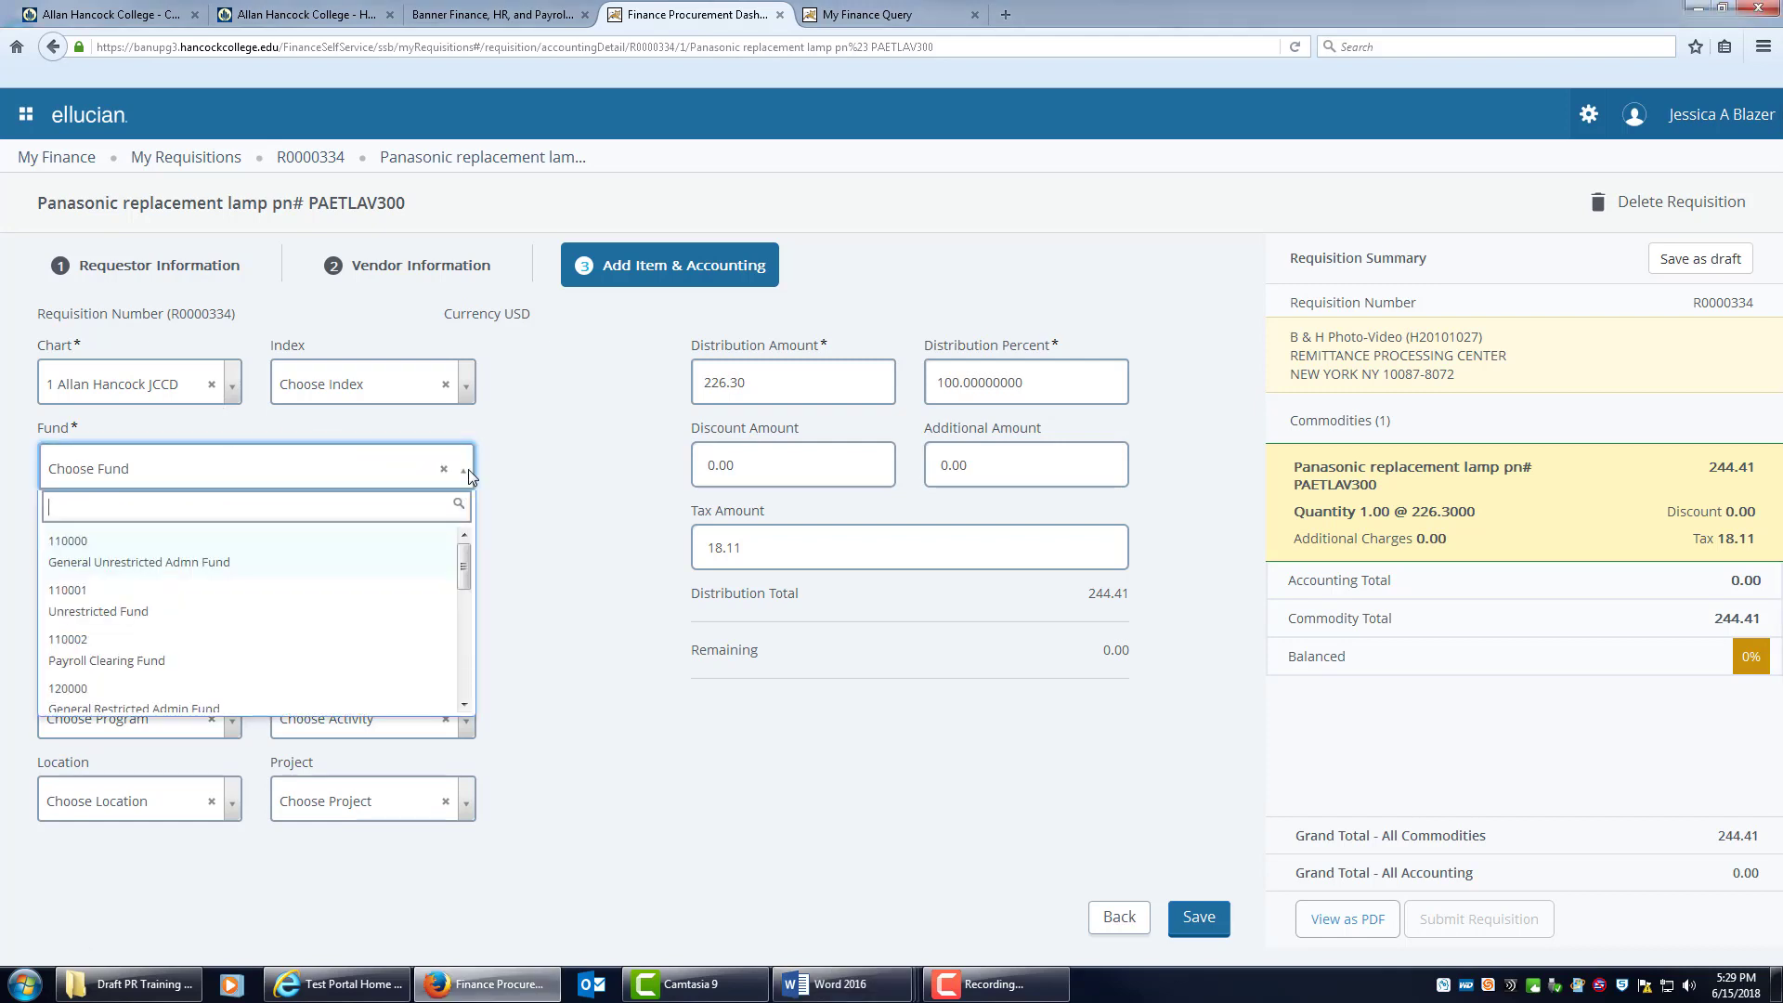
{"action": "left_click", "coordinate": [185, 566]}
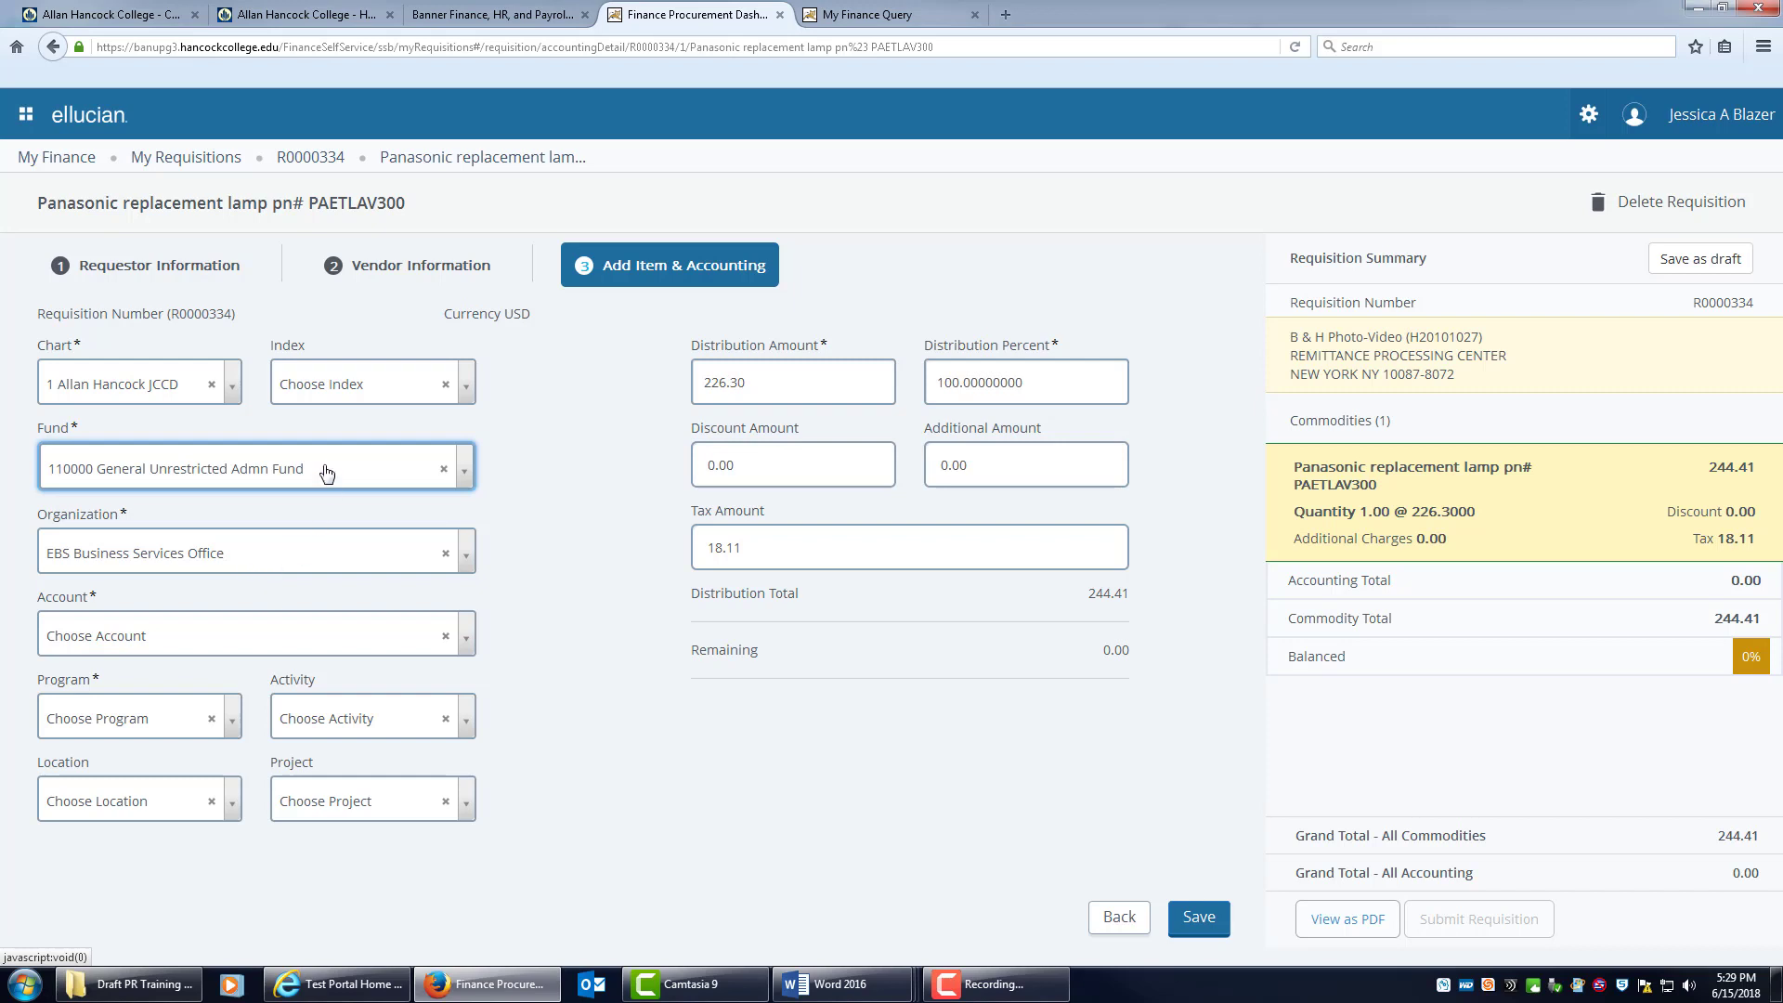
{"action": "left_click", "coordinate": [465, 561]}
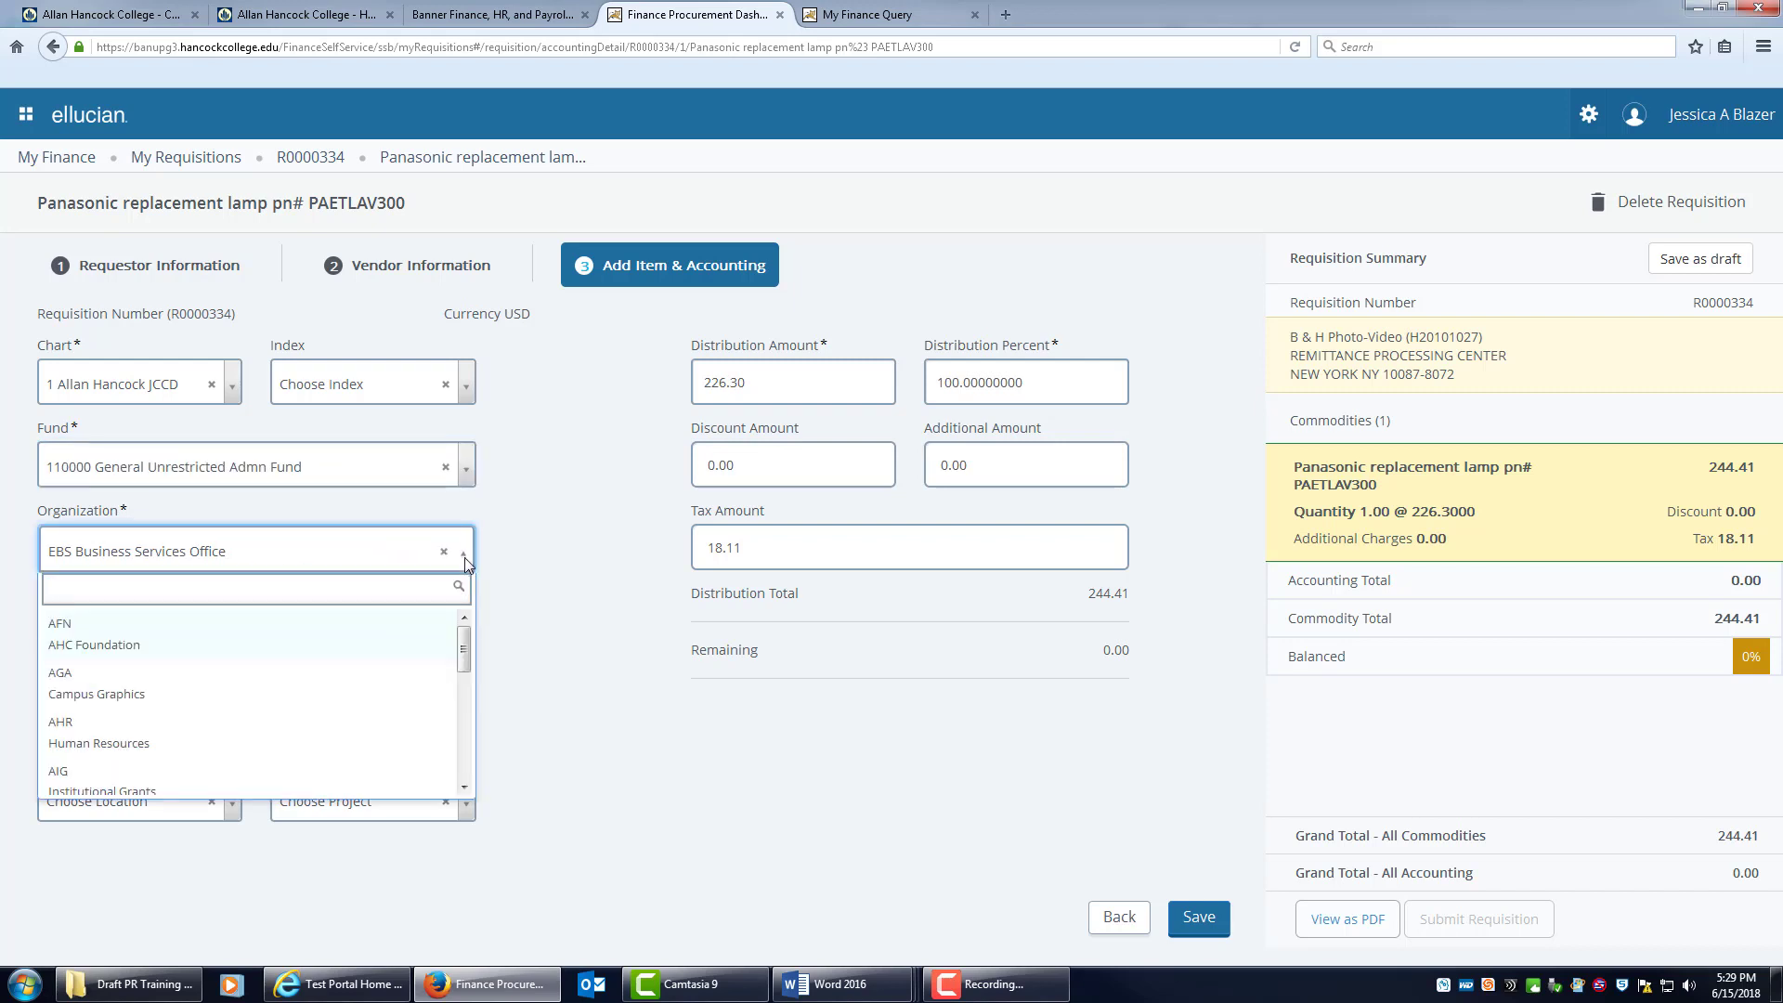
{"action": "left_click", "coordinate": [539, 590]}
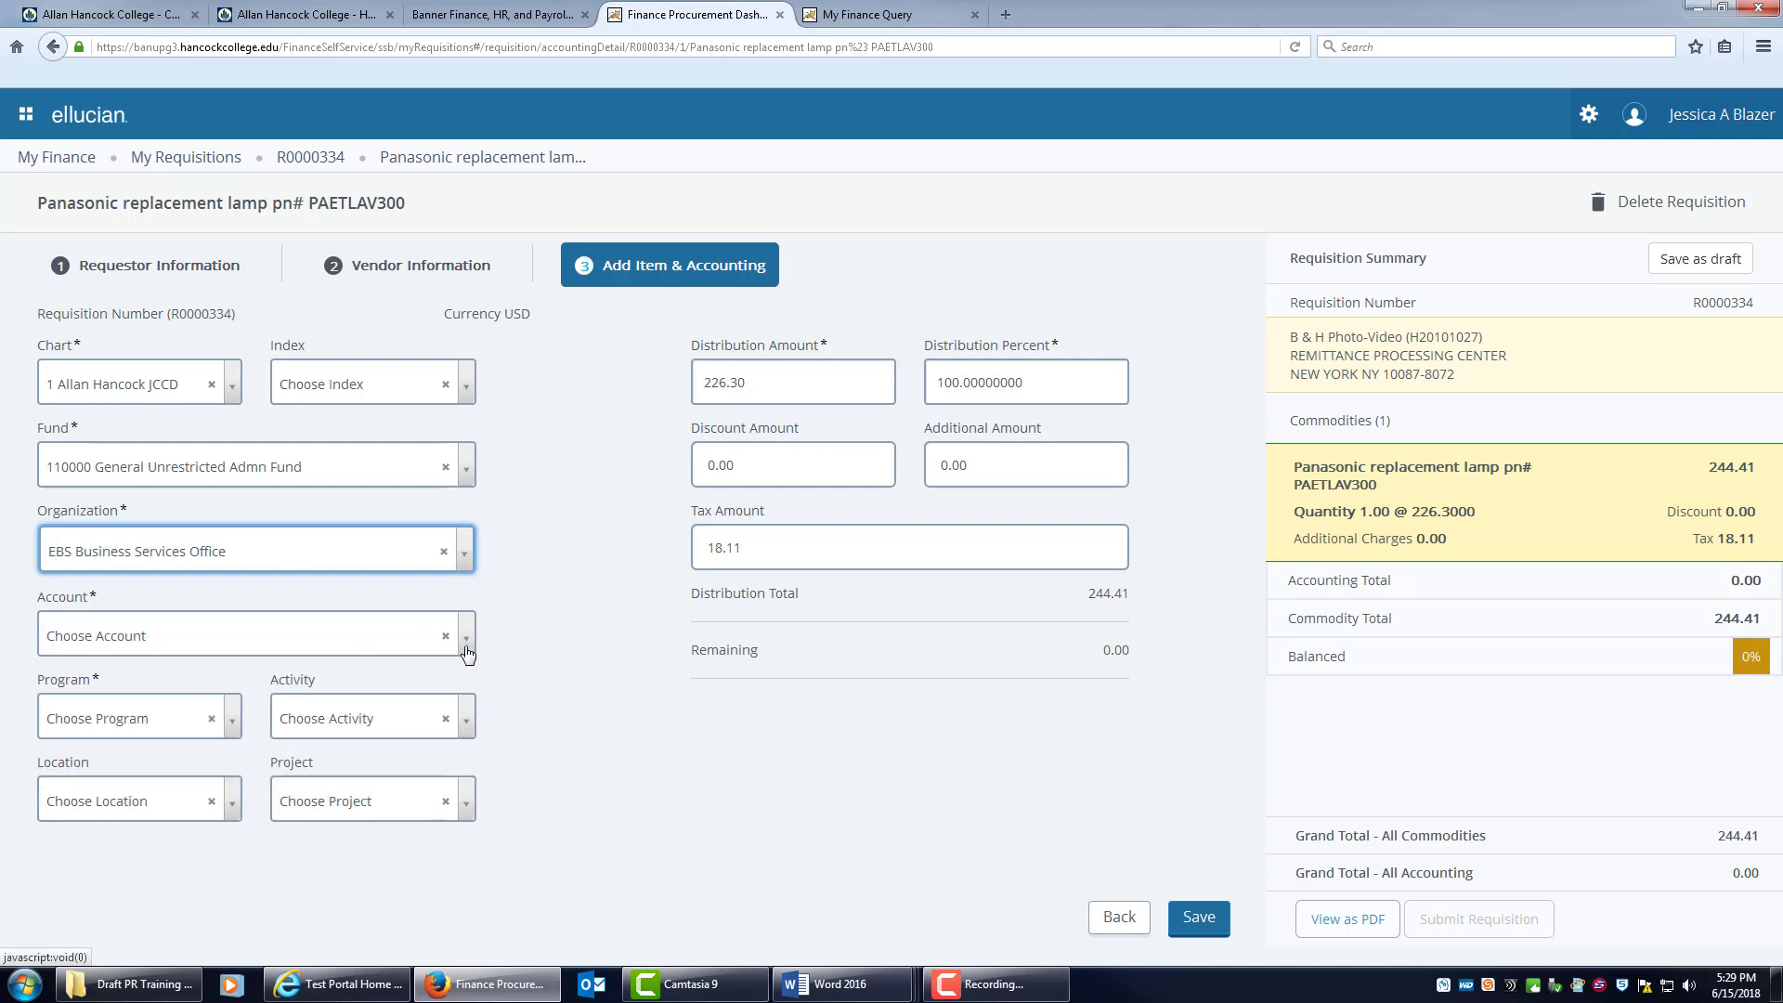
Set account 452000 Office Supplies and program 672000 Fiscal Services, then check the budget query.
{"action": "left_click", "coordinate": [309, 643]}
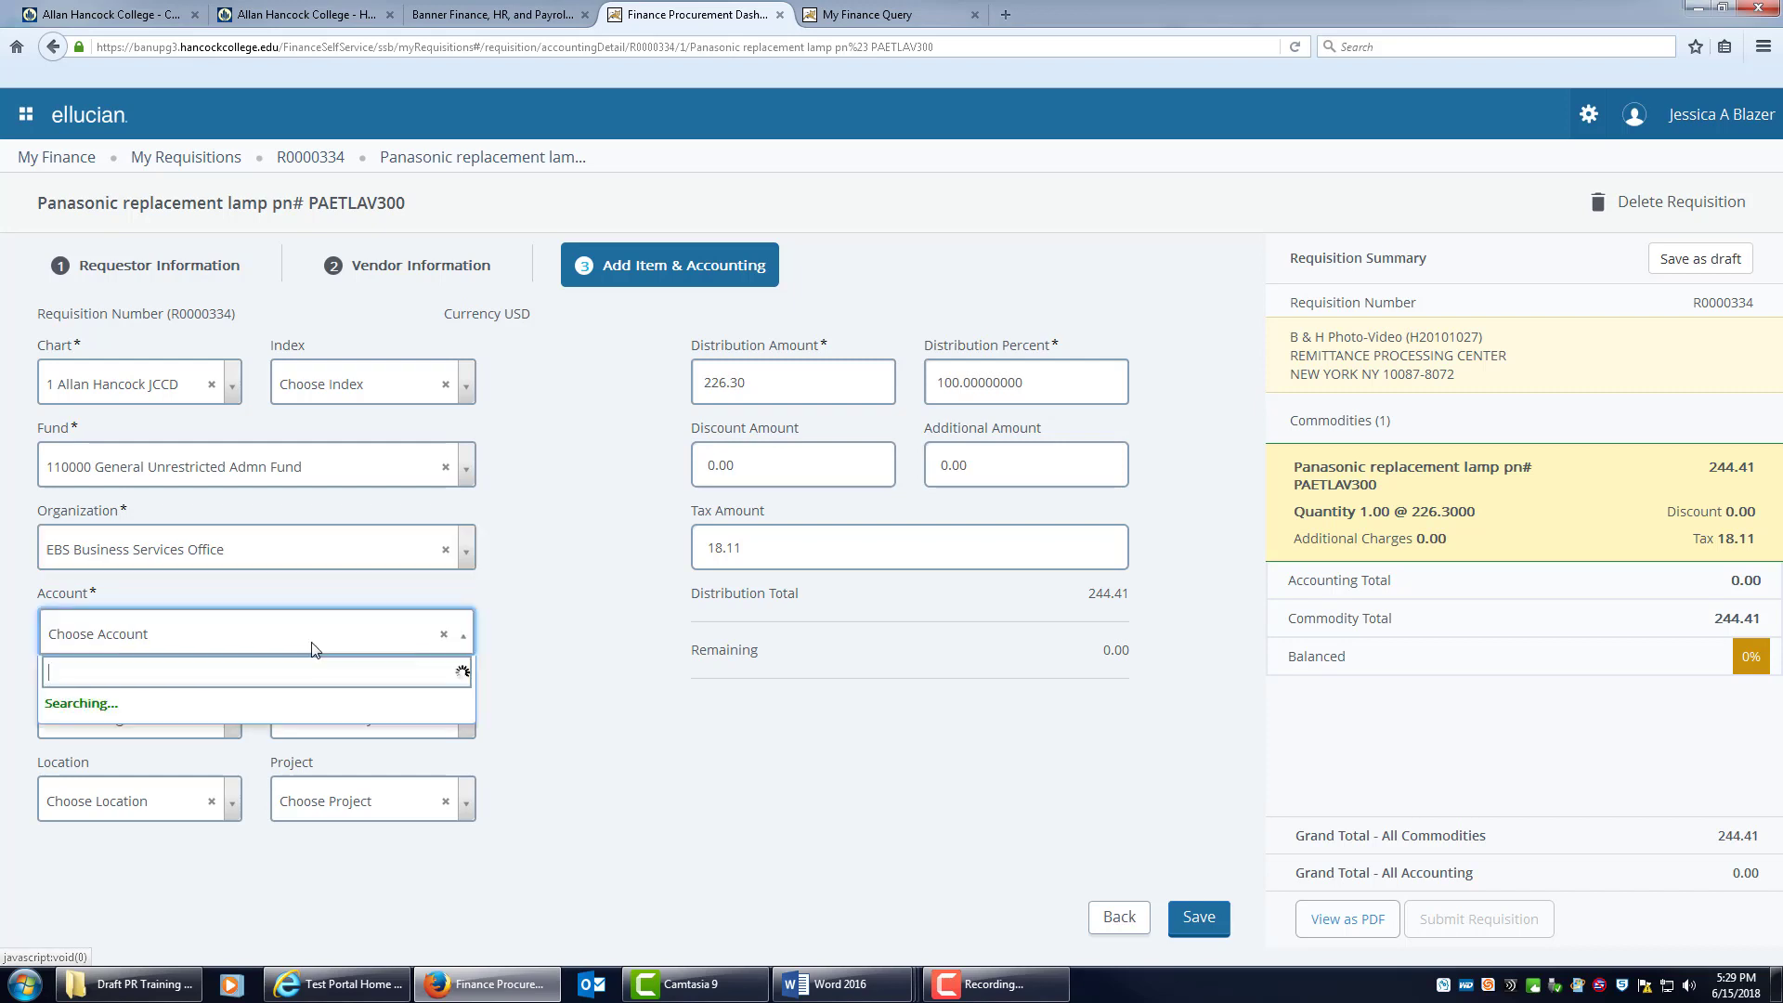
{"action": "type", "text": "0ffice"}
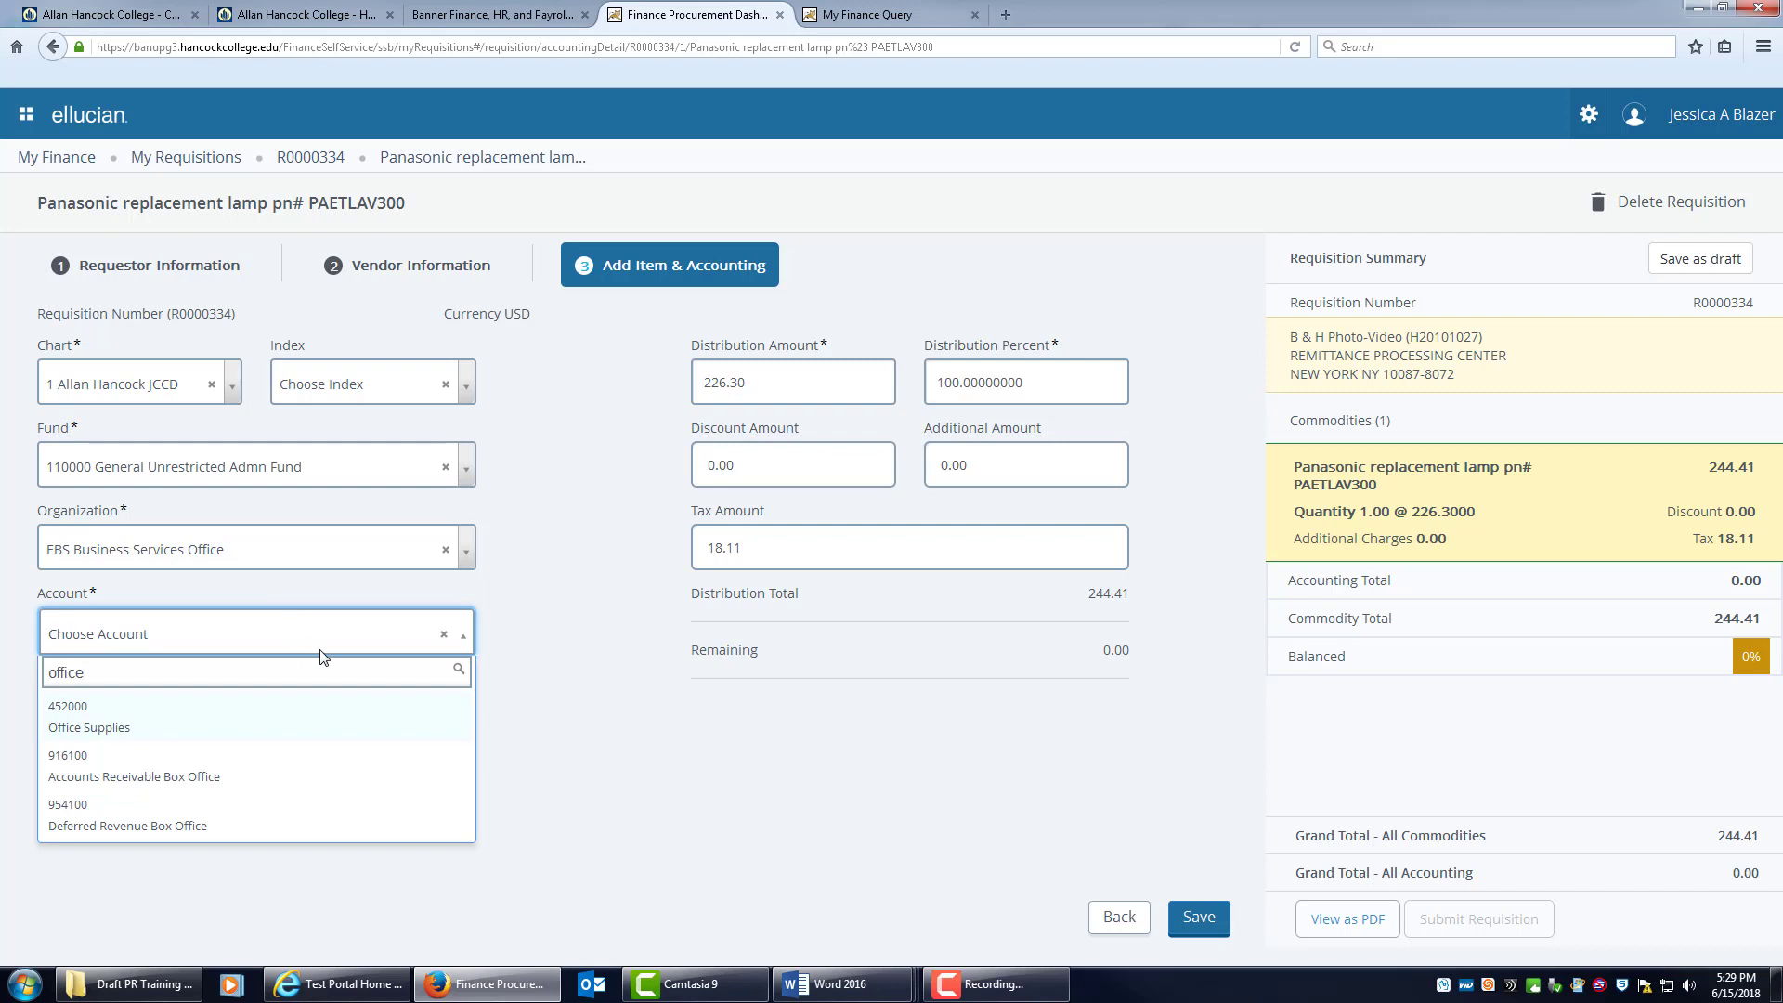
{"action": "left_click", "coordinate": [117, 724]}
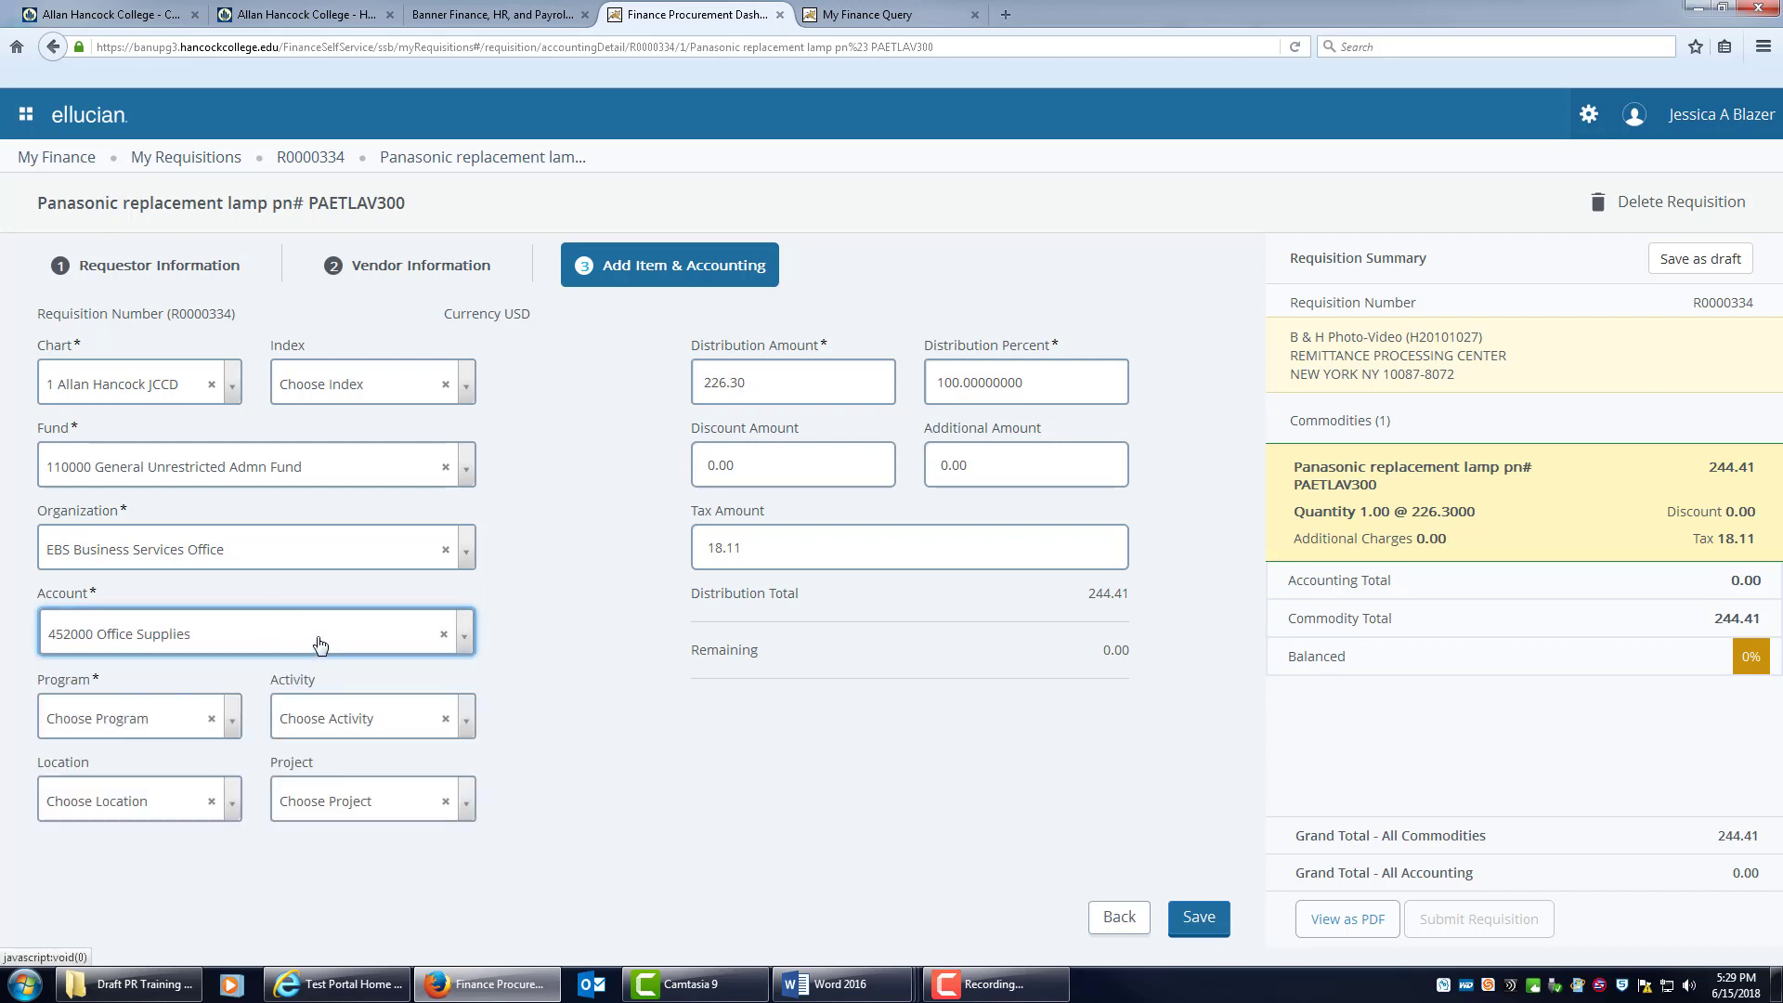
{"action": "left_click", "coordinate": [153, 726]}
{"action": "type", "text": "fiscal"}
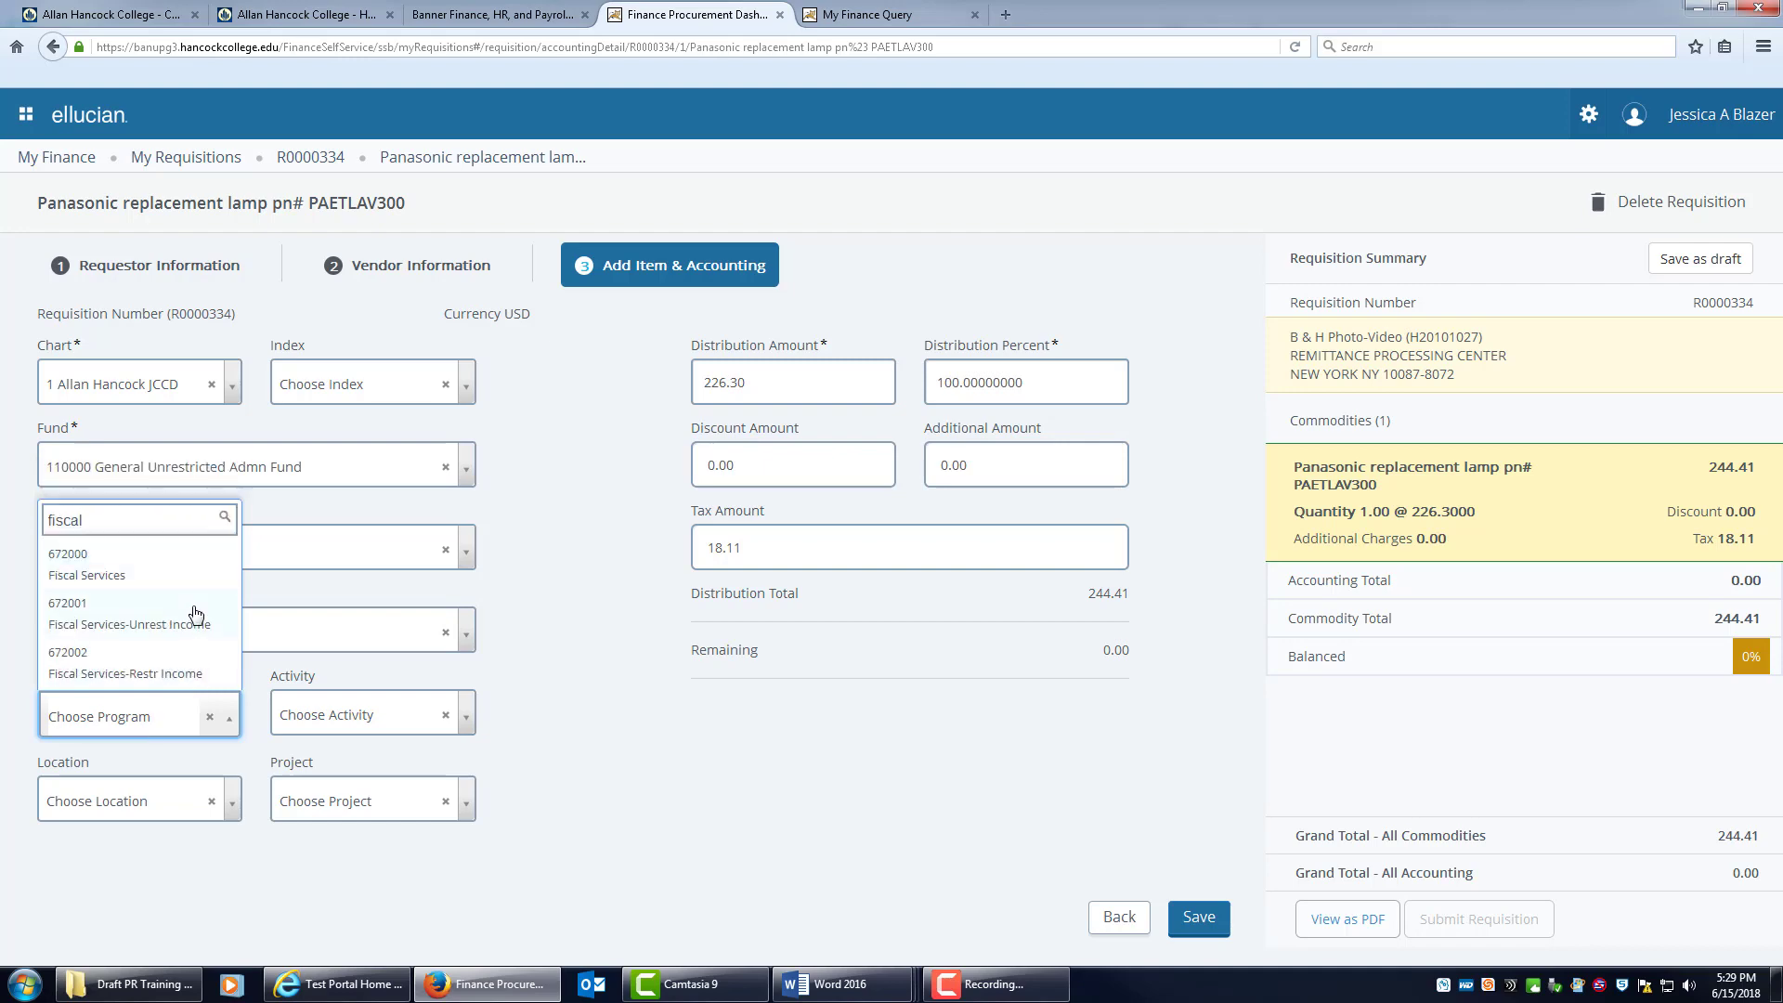
{"action": "left_click", "coordinate": [147, 568]}
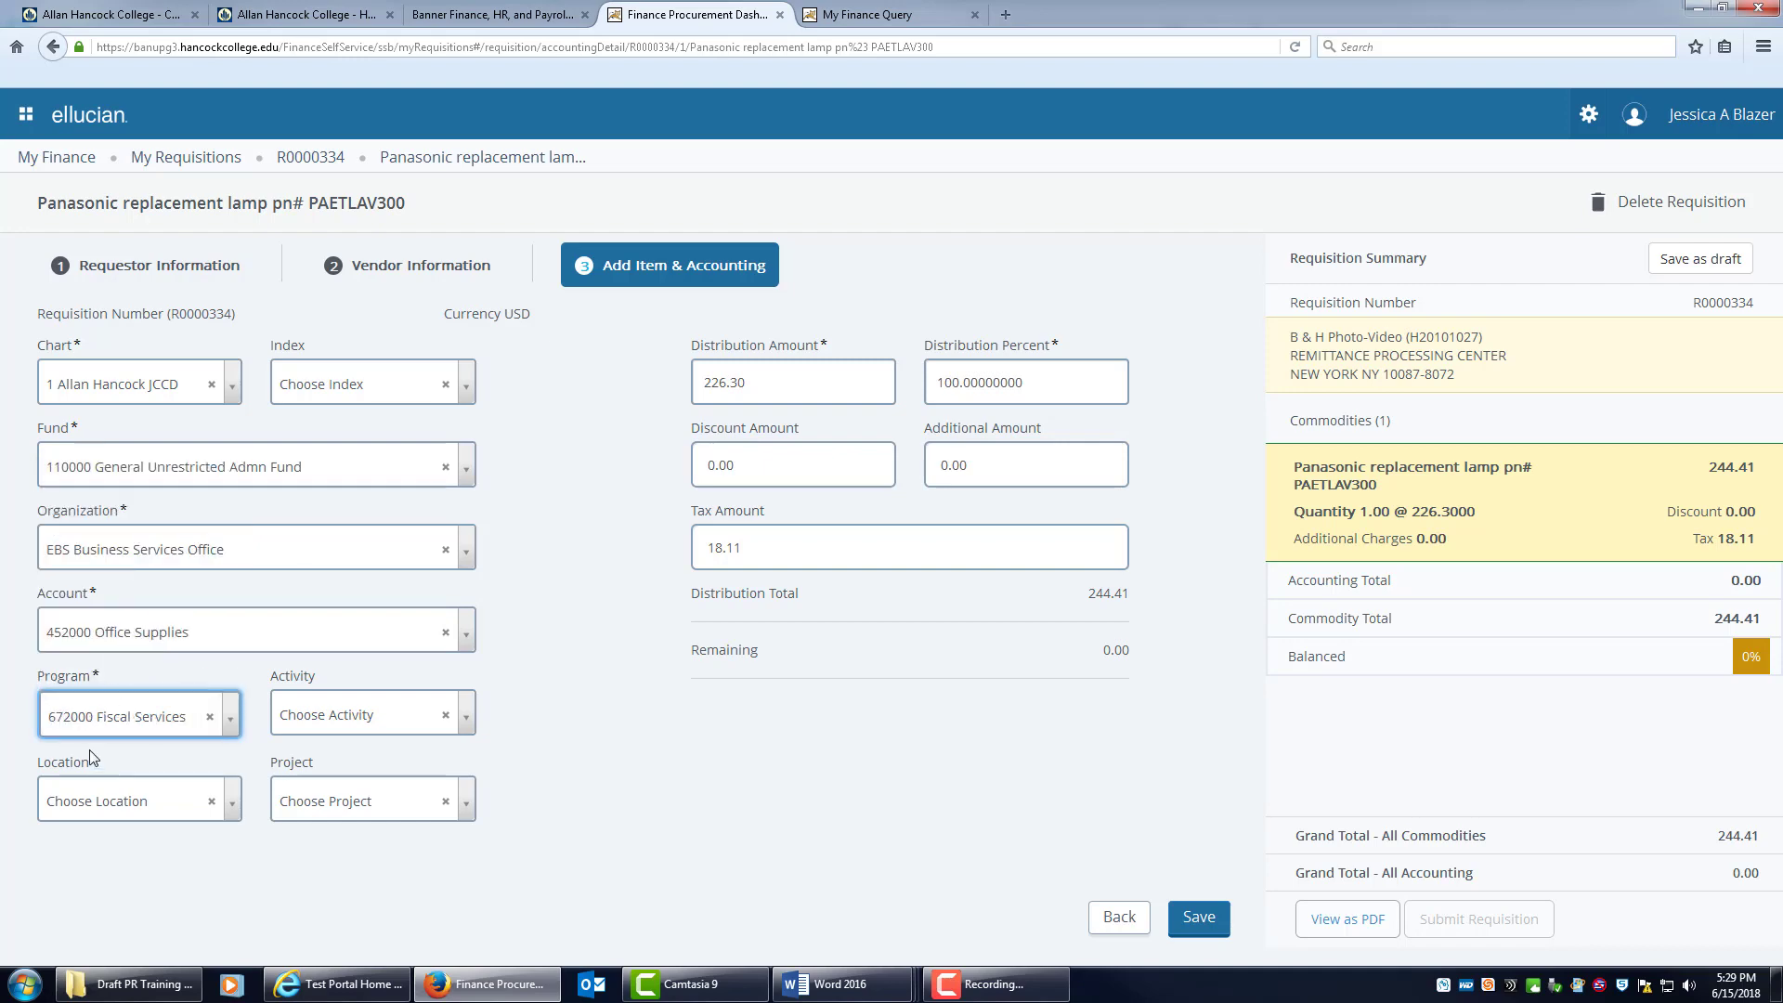
{"action": "left_click", "coordinate": [858, 22]}
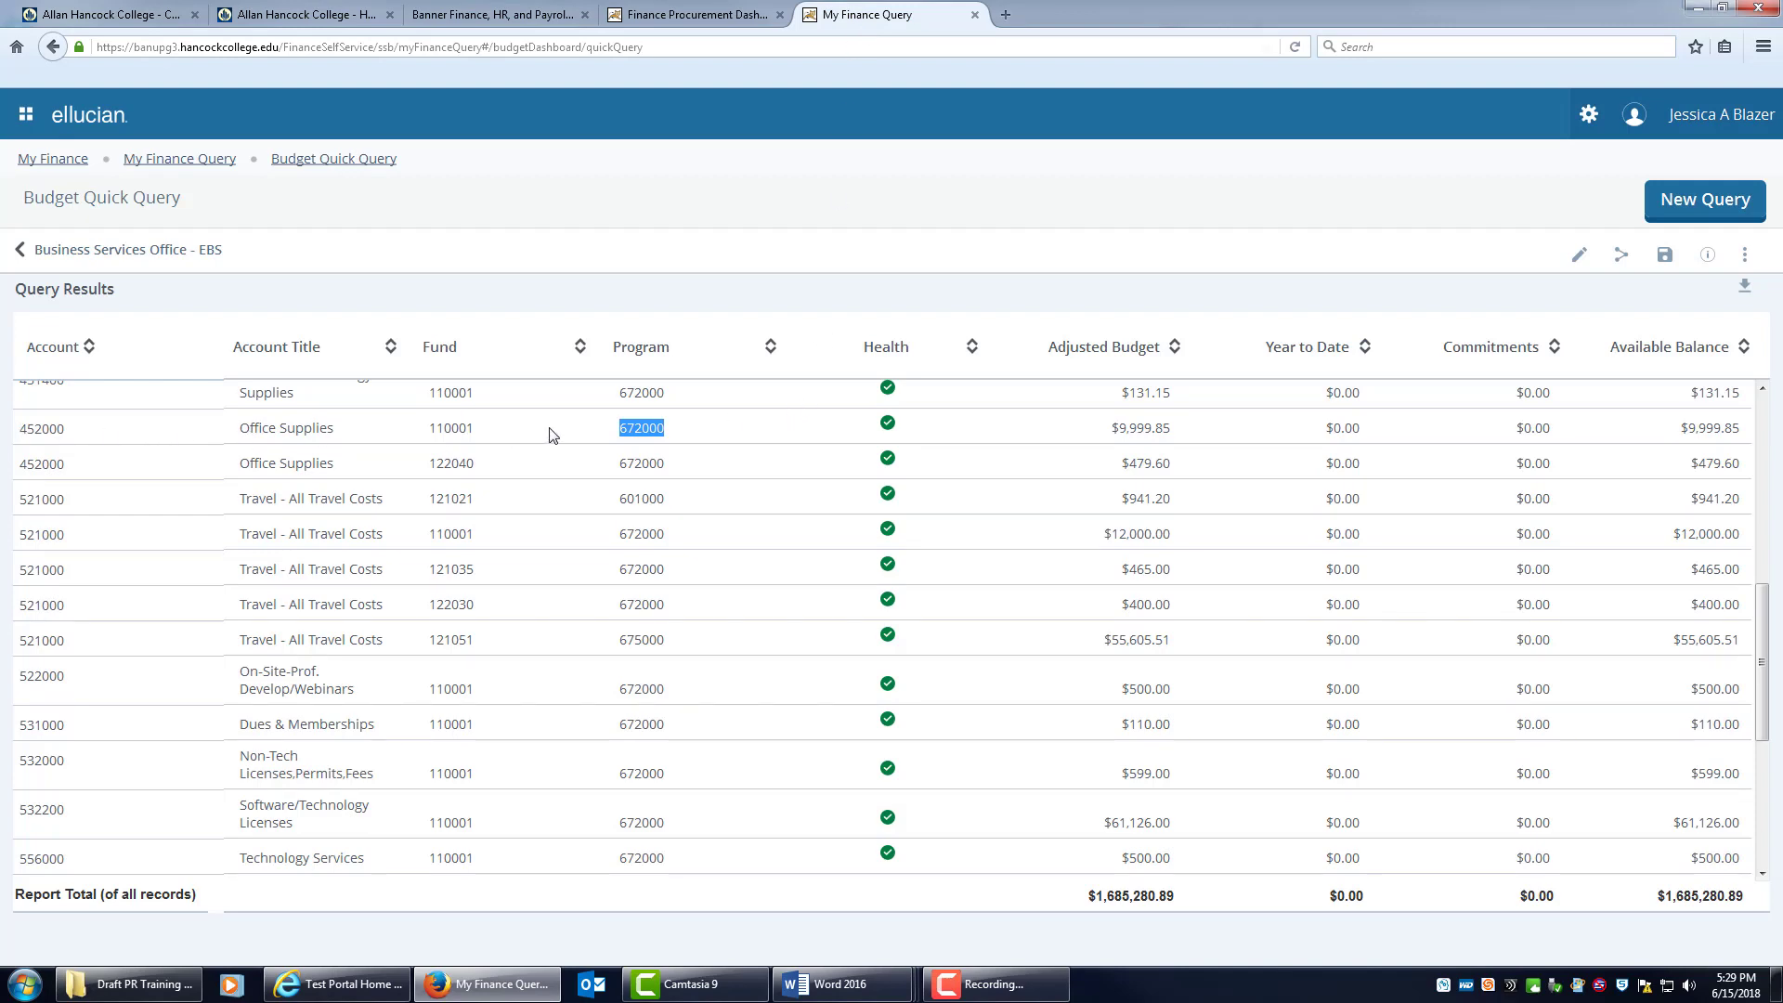
Go back to the requisition's accounting form via the Finance Procurement Dashboard tab.
{"action": "left_click", "coordinate": [705, 20]}
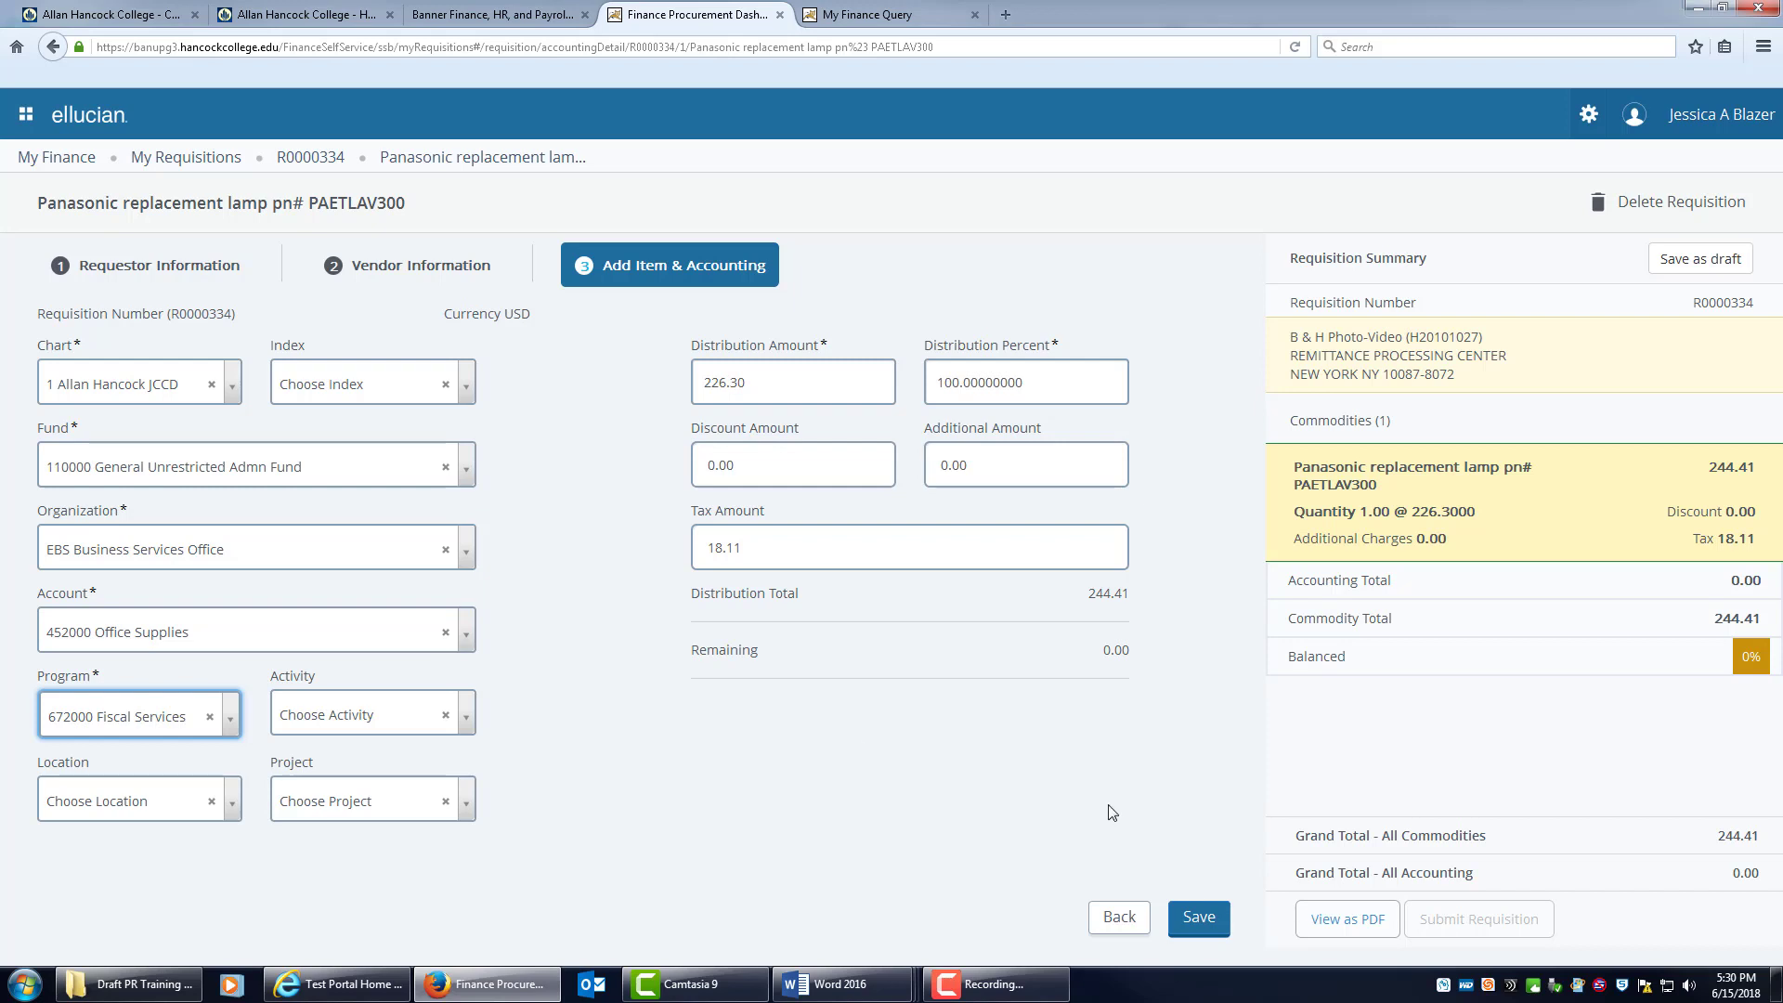
Save the 226.30 accounting distribution at 100%.
{"action": "left_click", "coordinate": [1200, 918]}
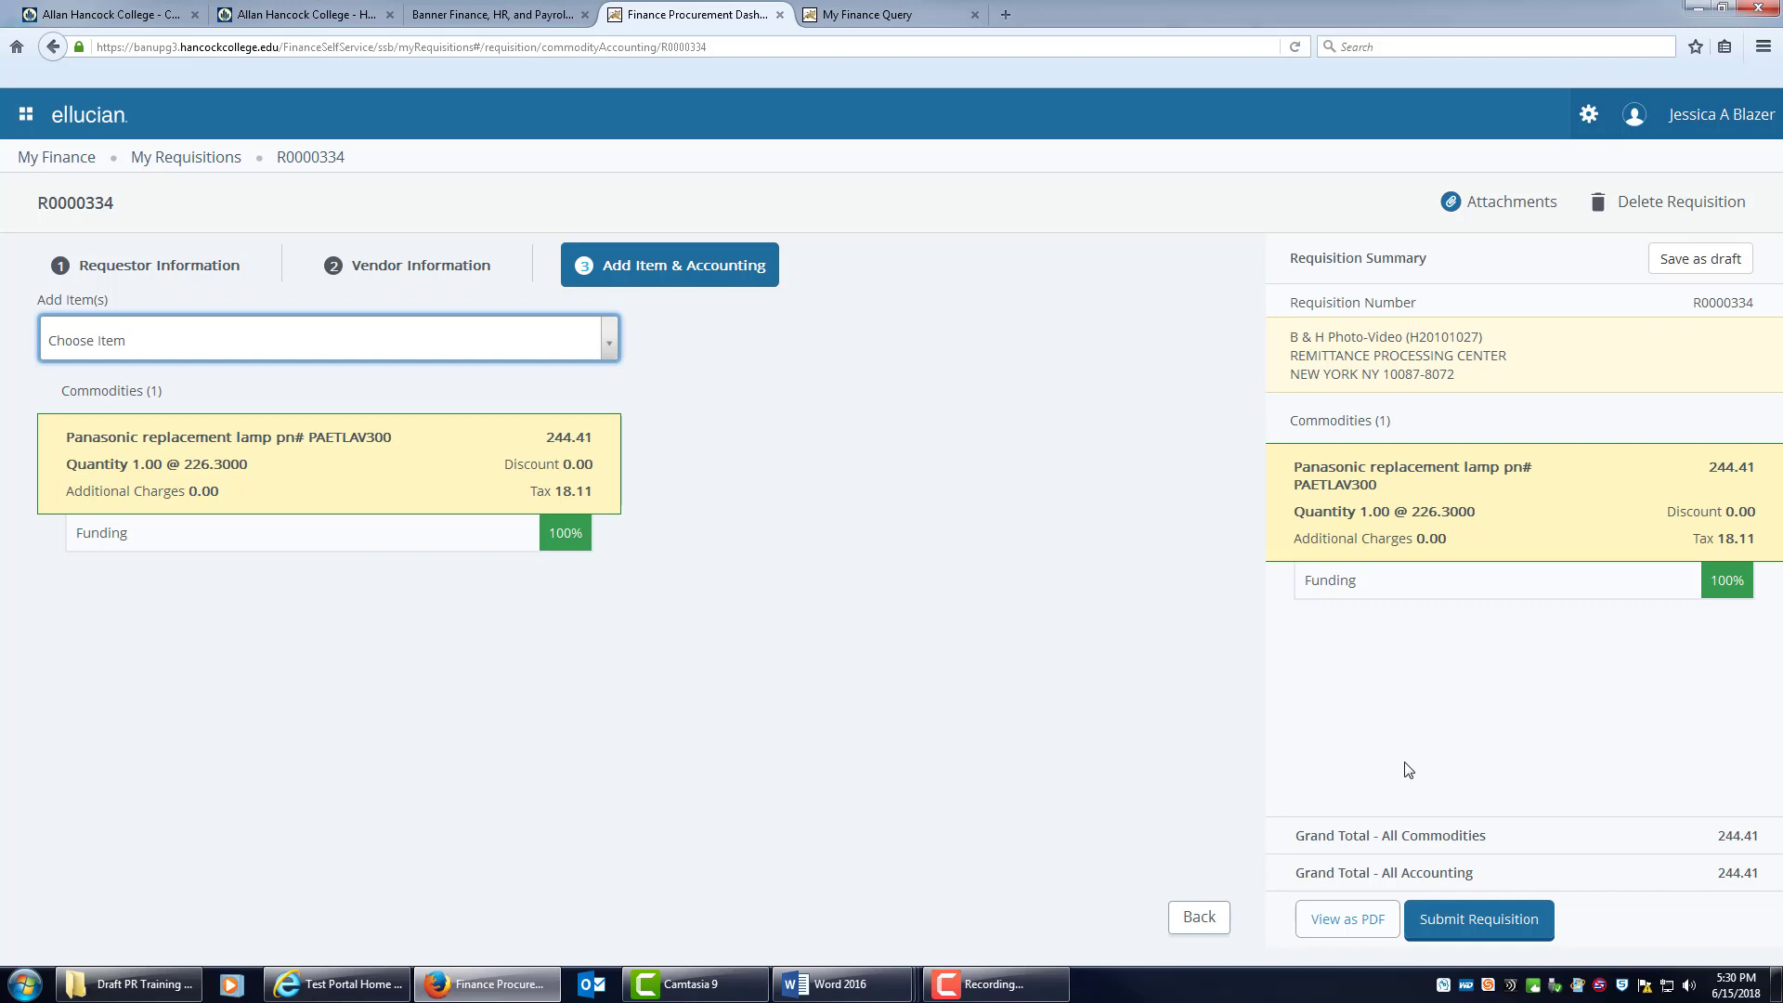
{"action": "left_click", "coordinate": [1337, 920]}
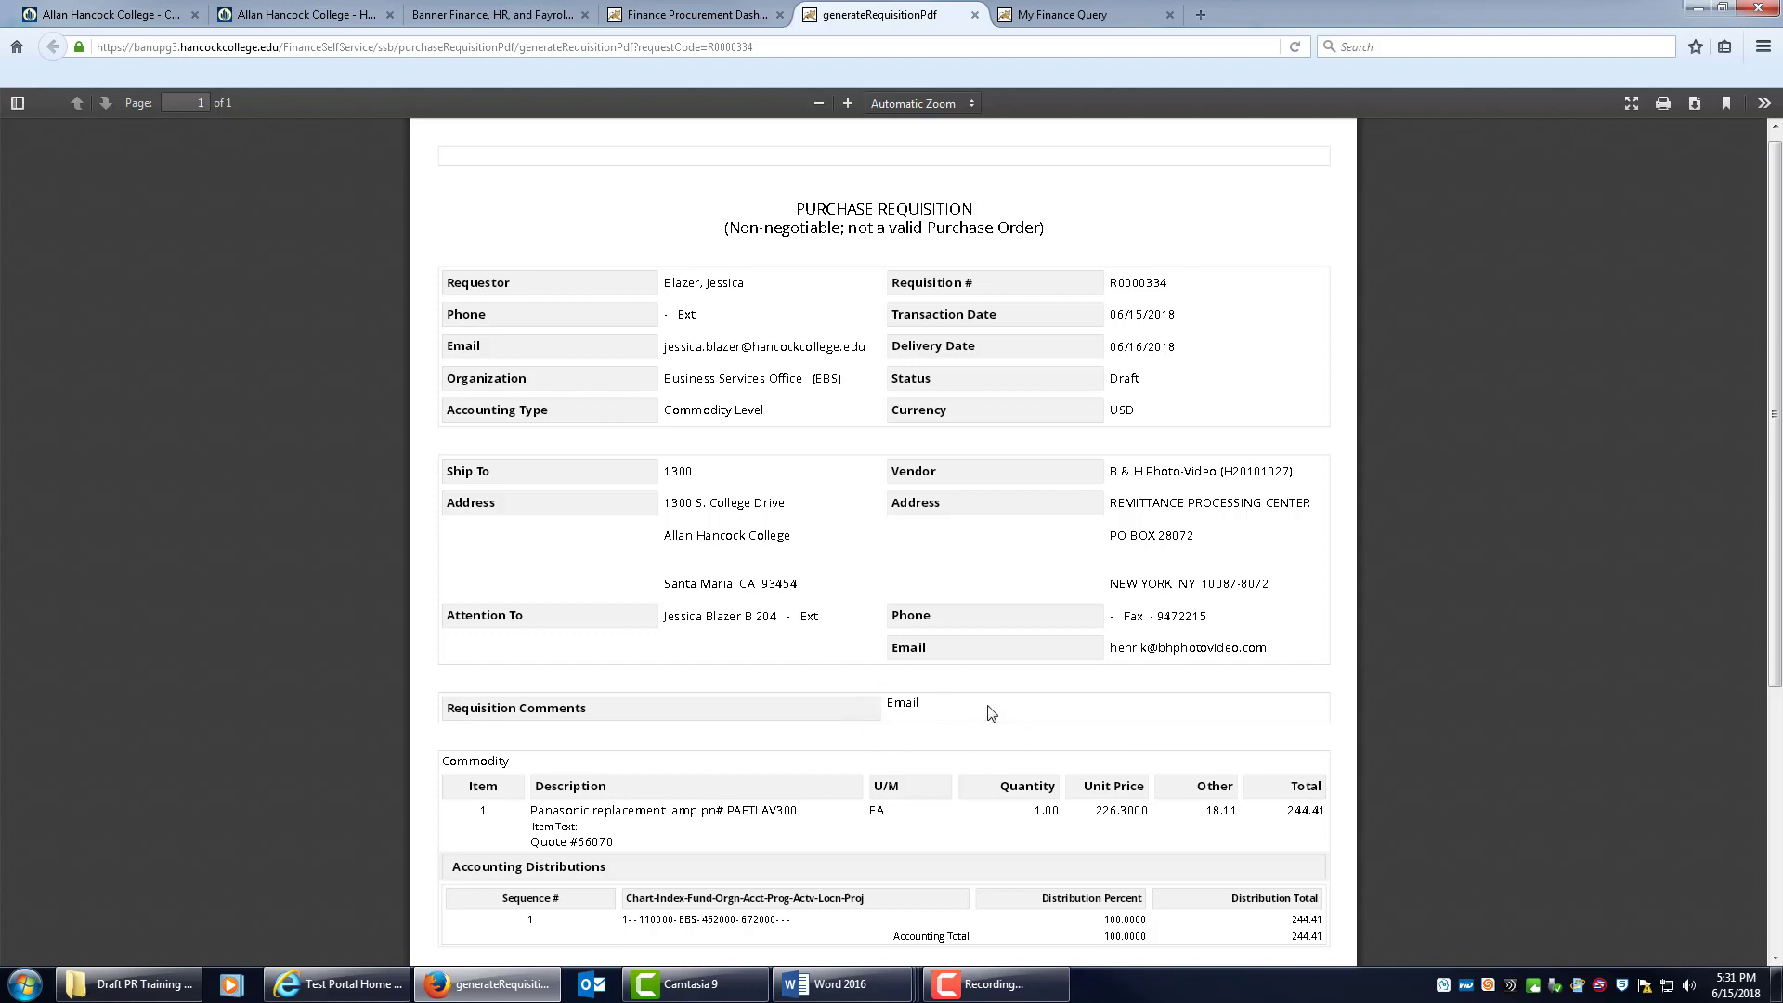
{"action": "scroll", "coordinate": [991, 712], "scroll_direction": "down", "scroll_amount": 5}
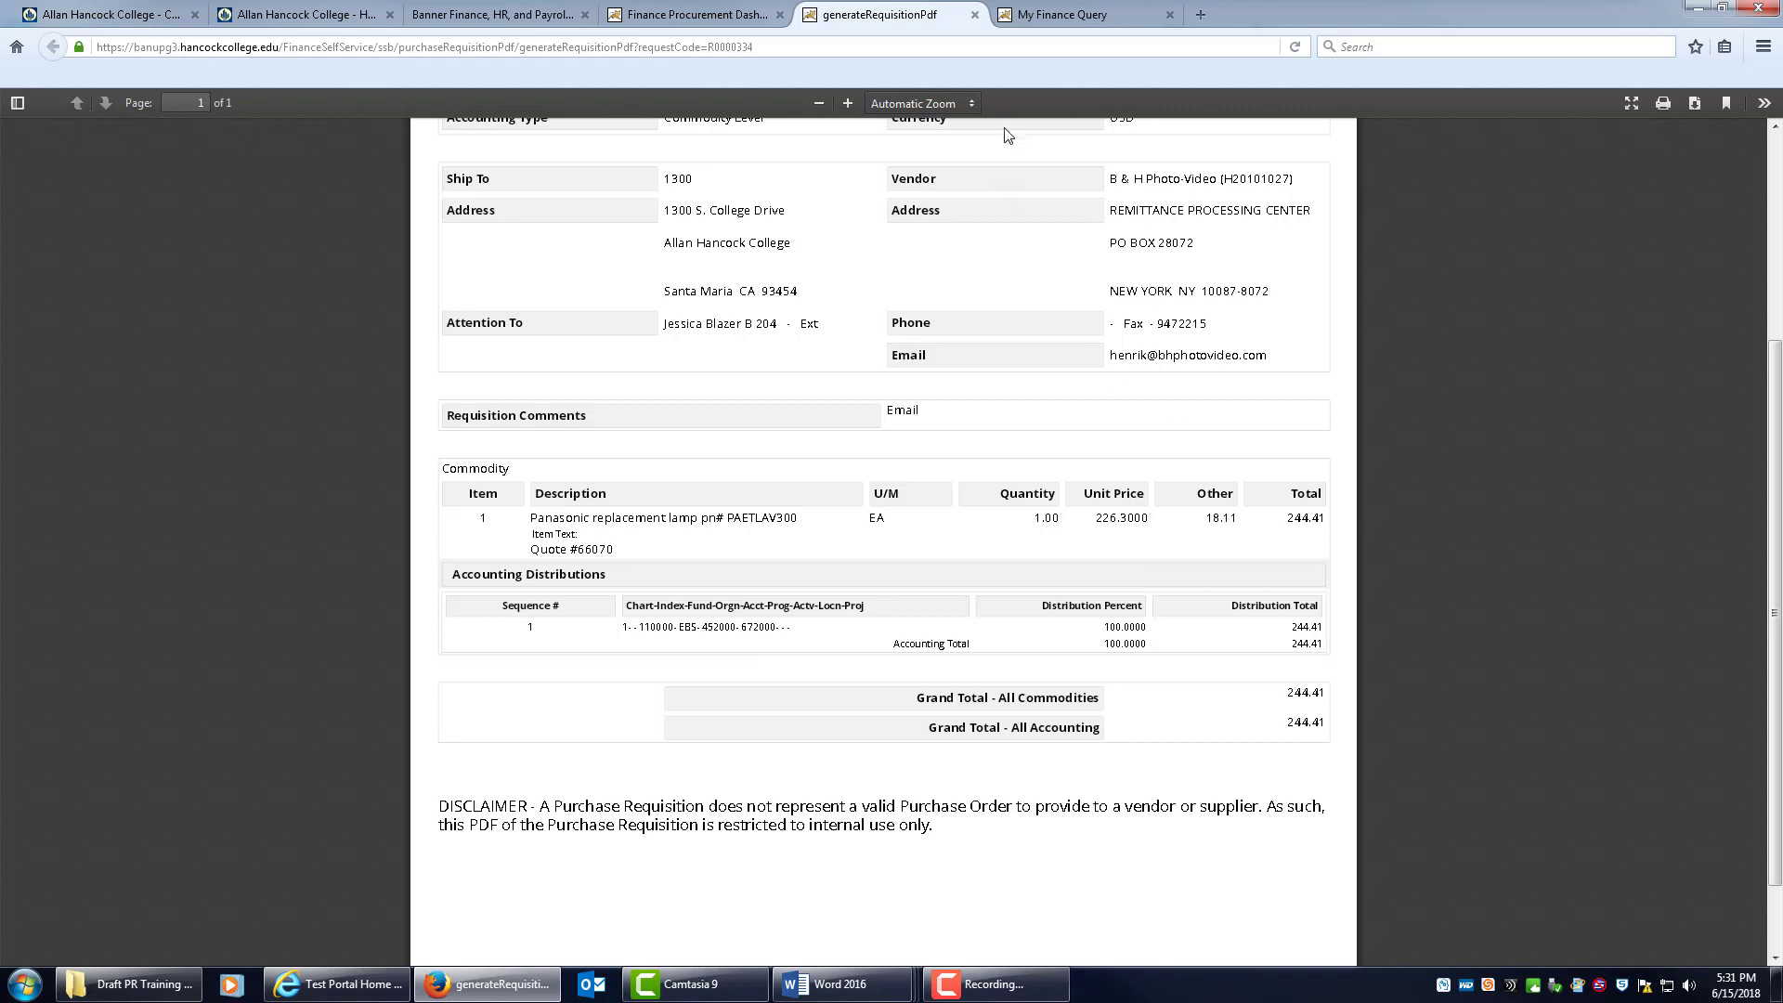
{"action": "left_click", "coordinate": [974, 15]}
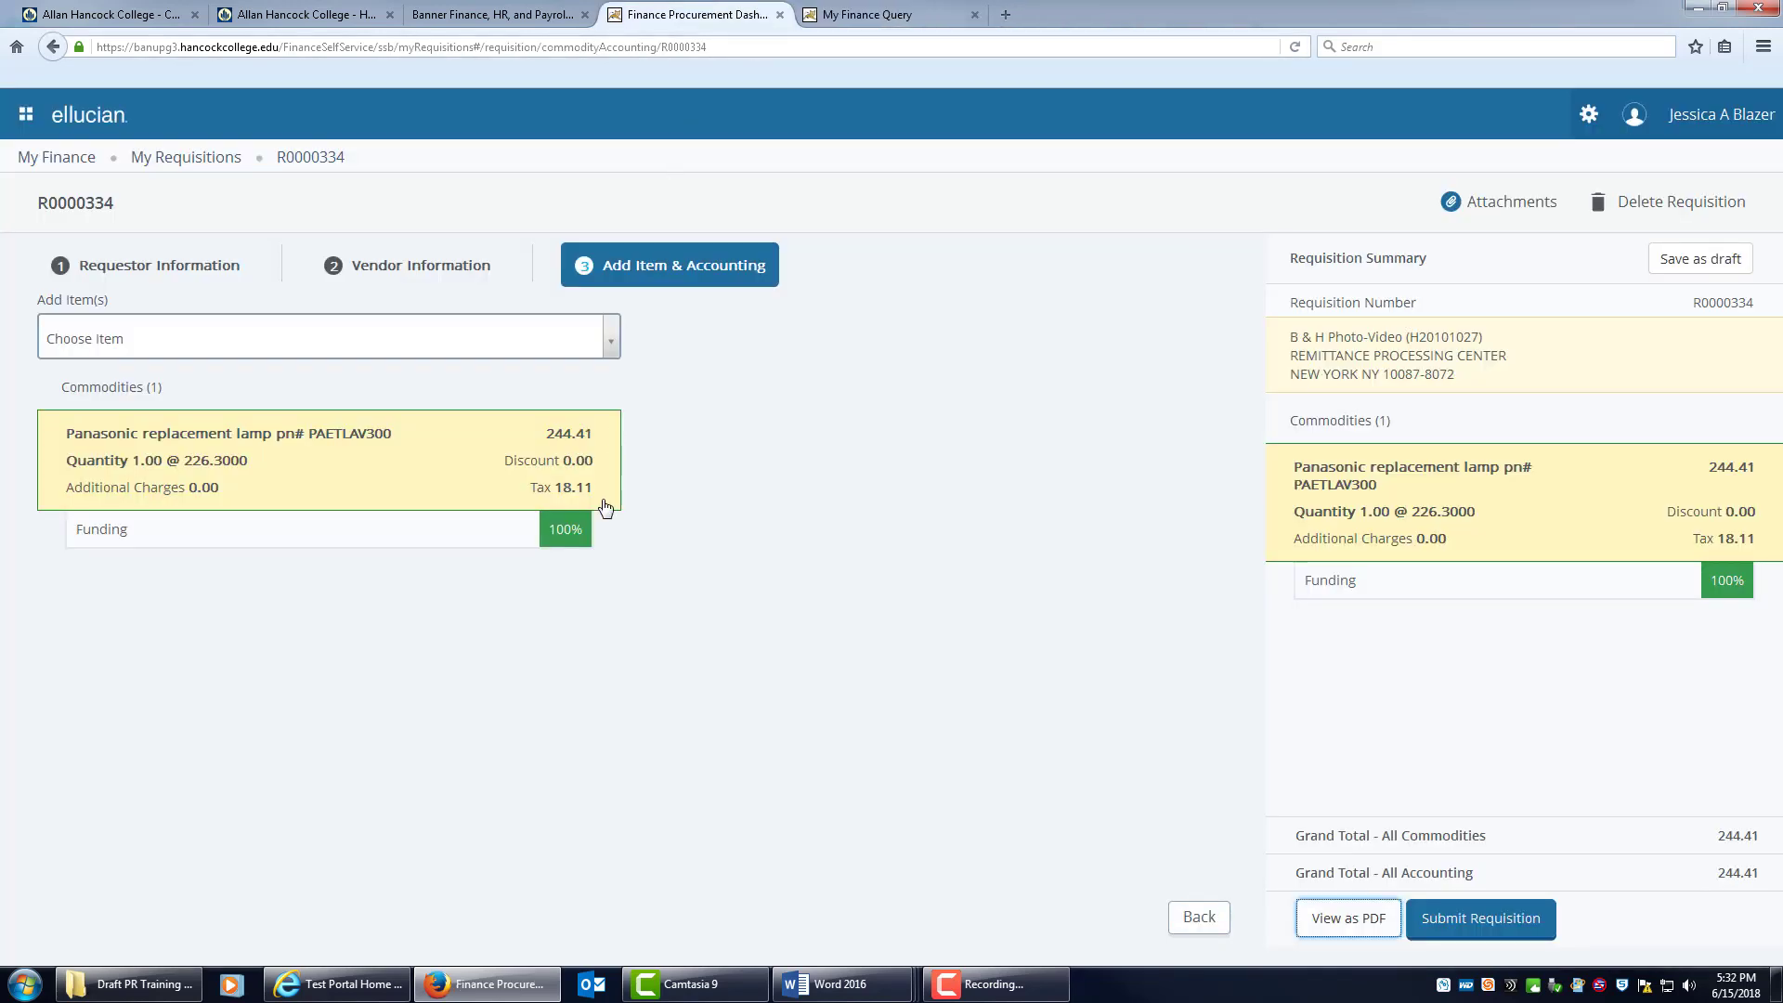
Change the lamp's unit price from 226.30 to 228.30 and save.
{"action": "left_click", "coordinate": [353, 471]}
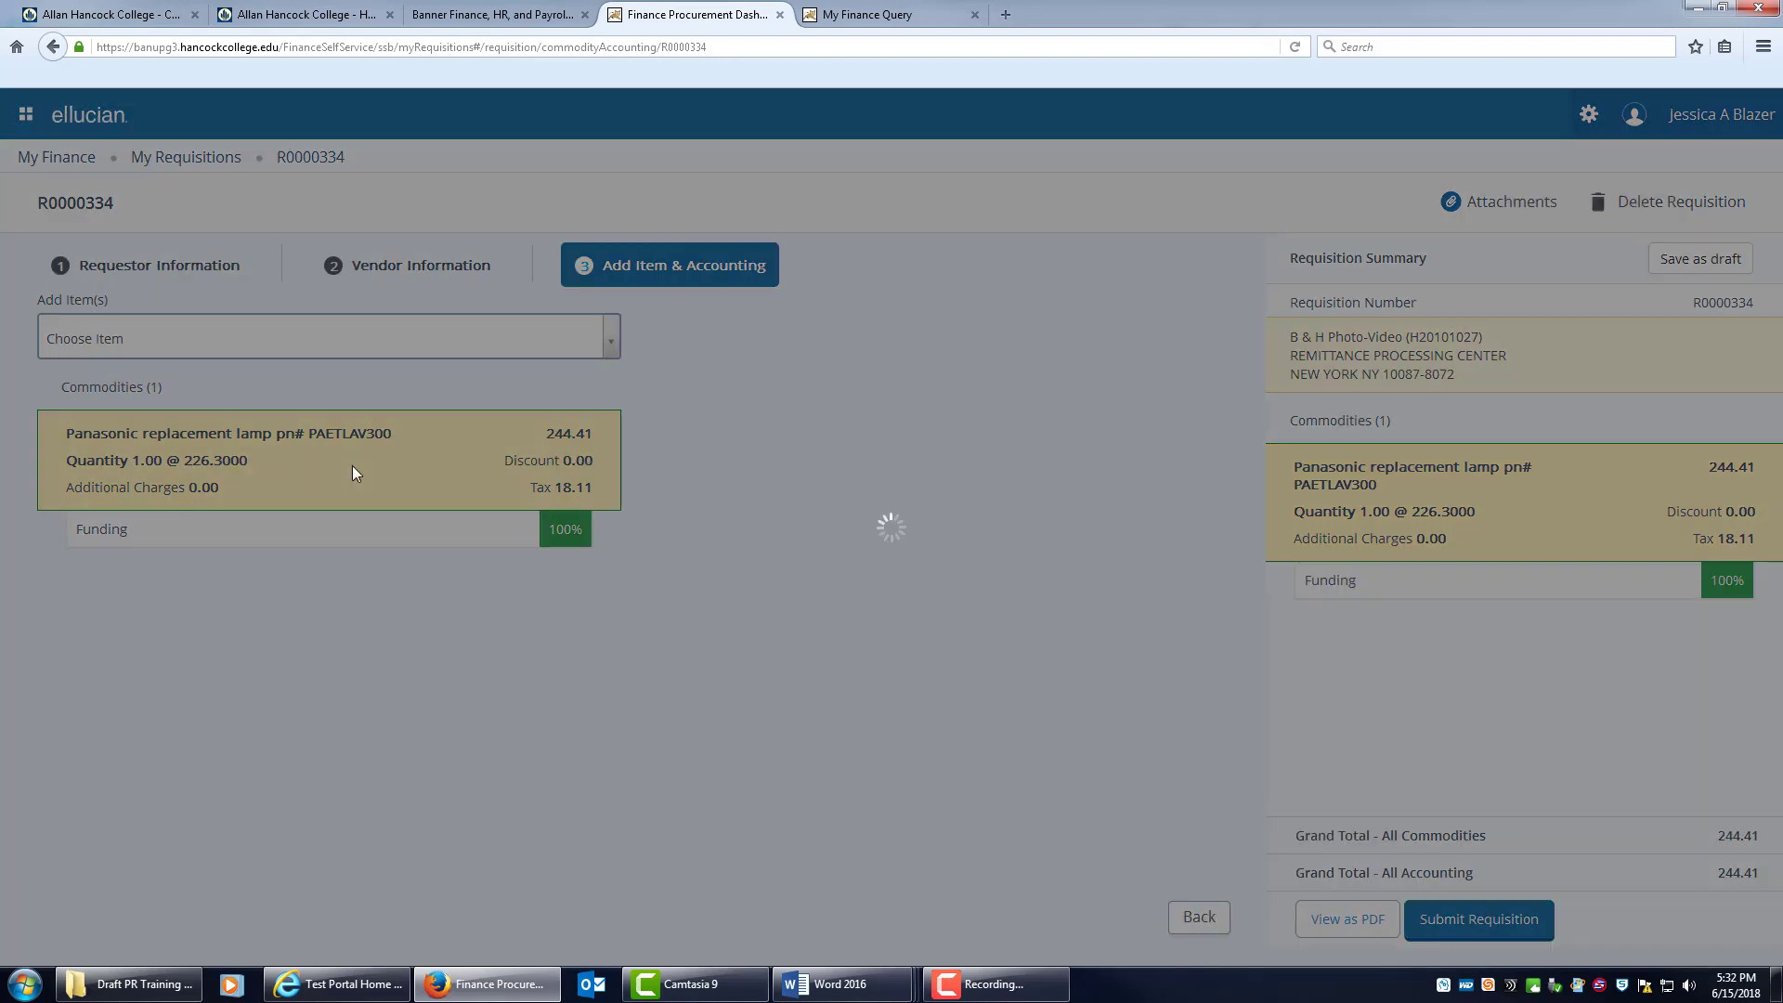
{"action": "left_click", "coordinate": [357, 522]}
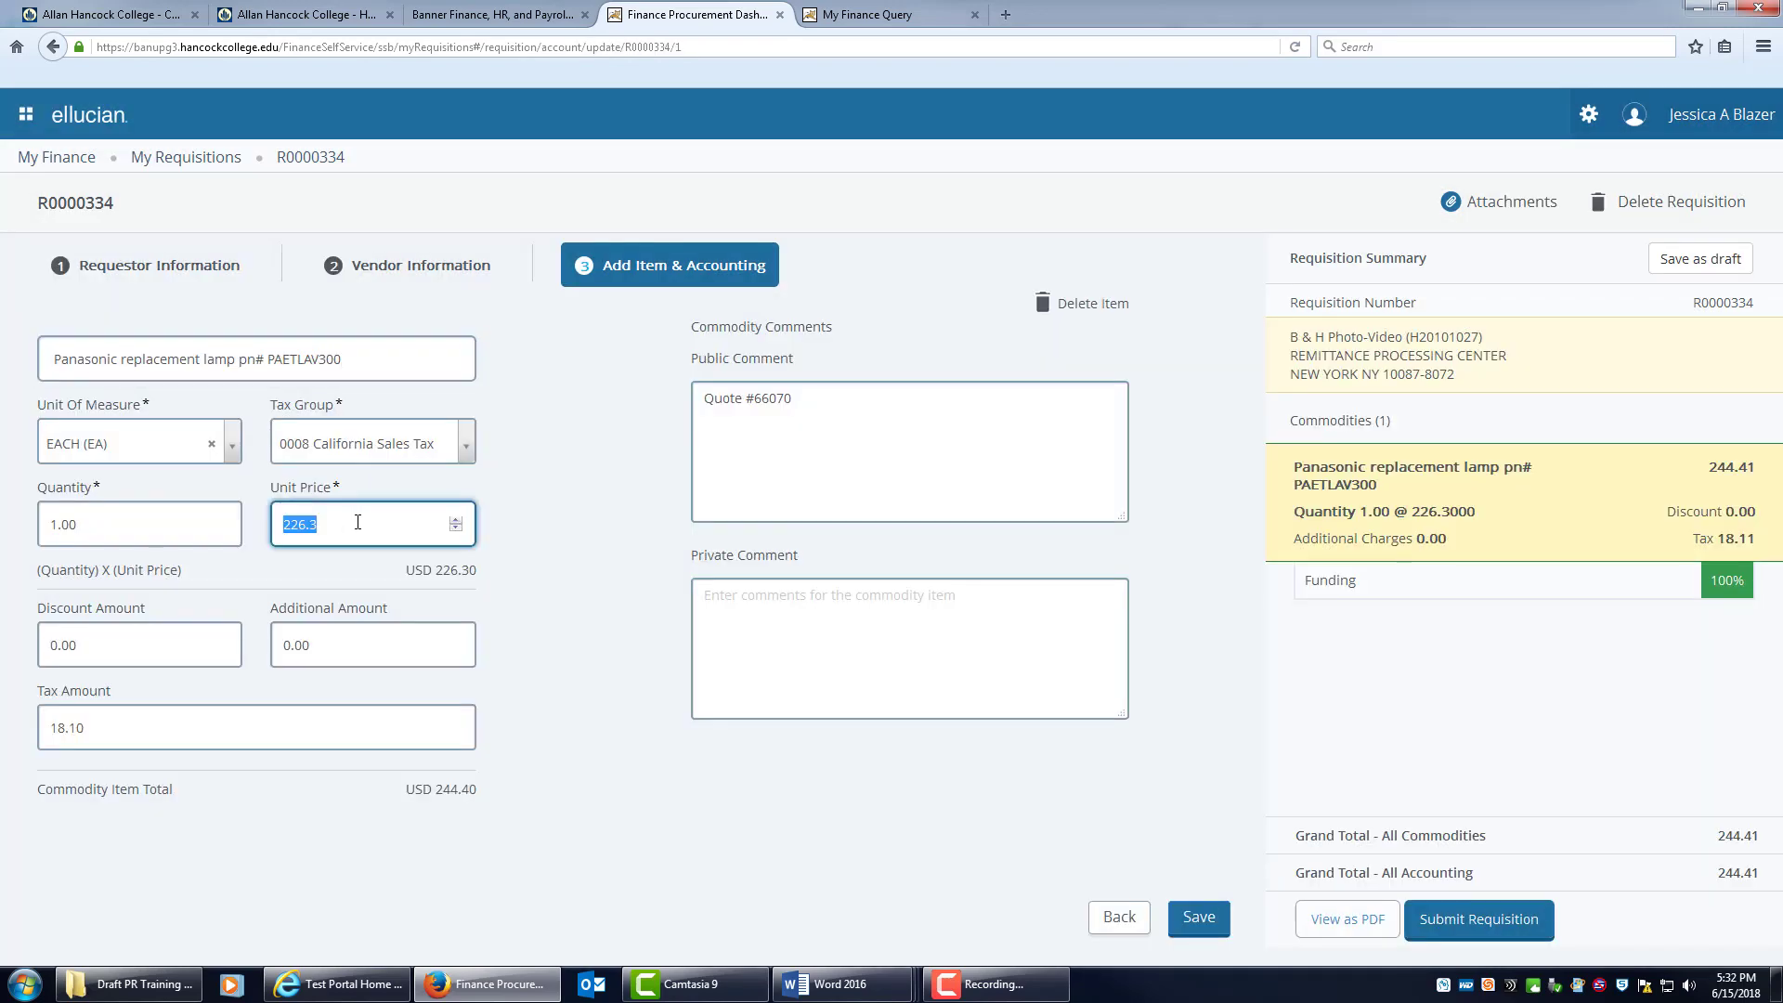
{"action": "type", "text": "228.30"}
{"action": "left_click", "coordinate": [1197, 917]}
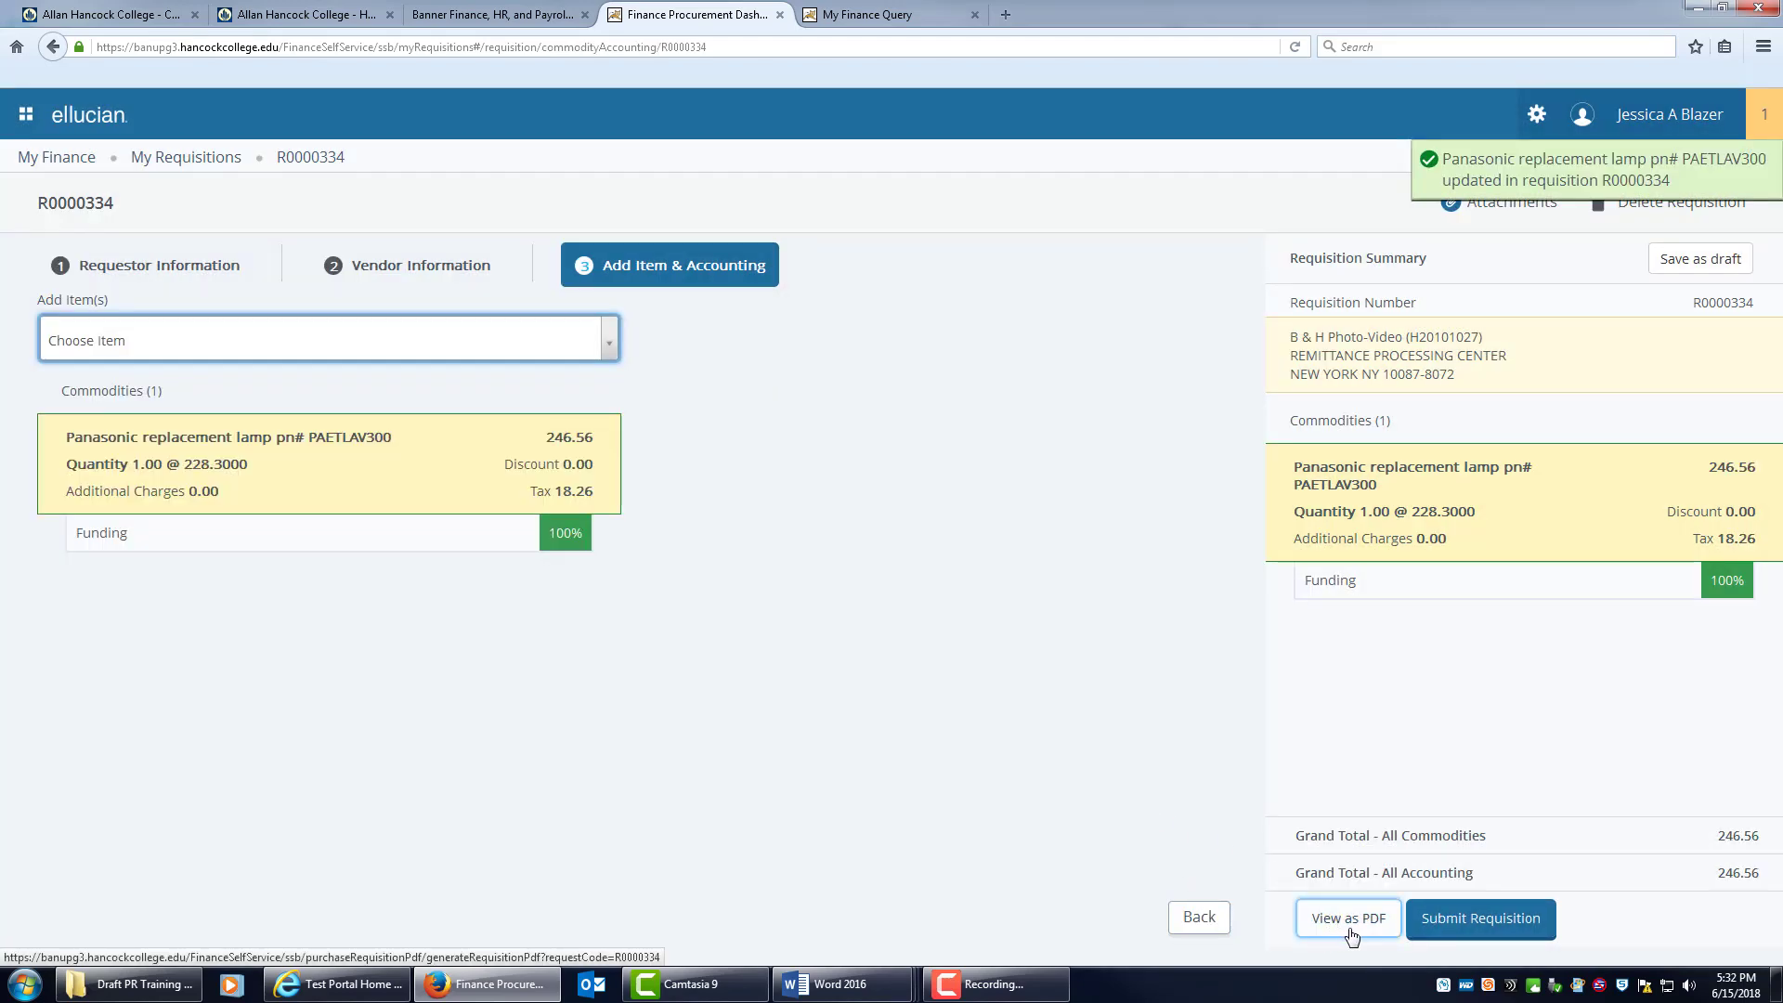
{"action": "left_click", "coordinate": [1341, 933]}
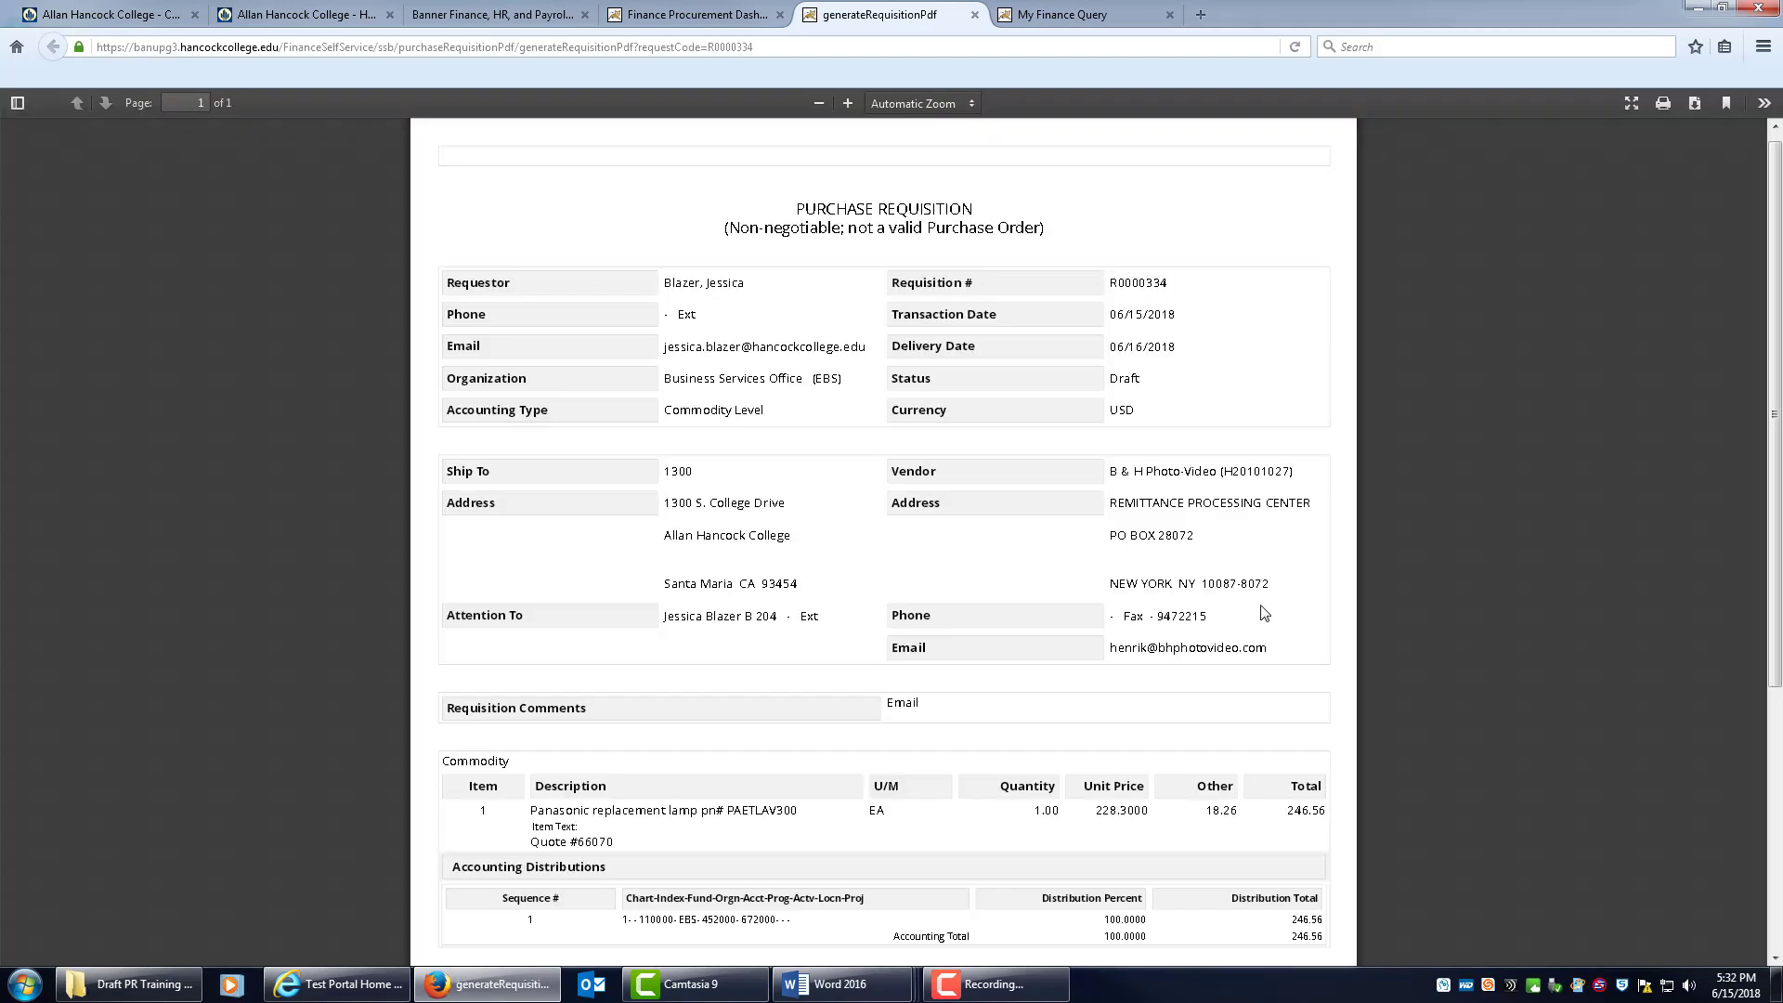
{"action": "scroll", "coordinate": [1231, 590], "scroll_direction": "down", "scroll_amount": 3}
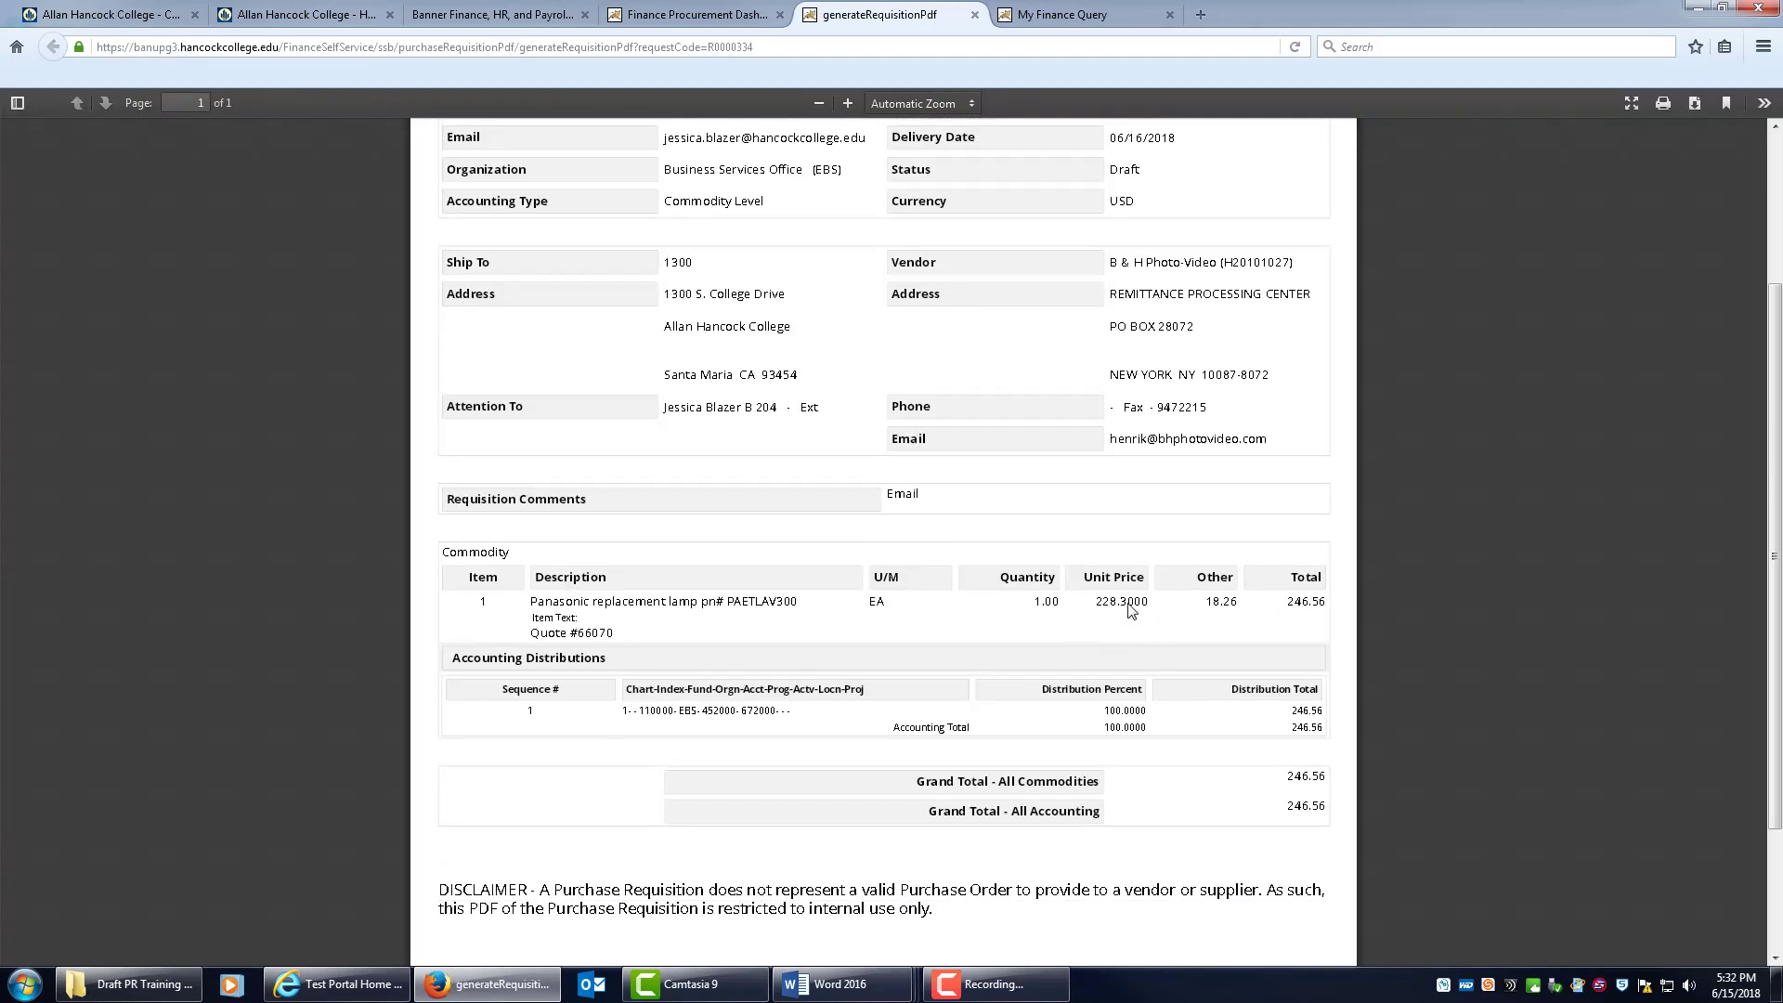
{"action": "scroll", "coordinate": [1530, 334], "scroll_direction": "up", "scroll_amount": 3}
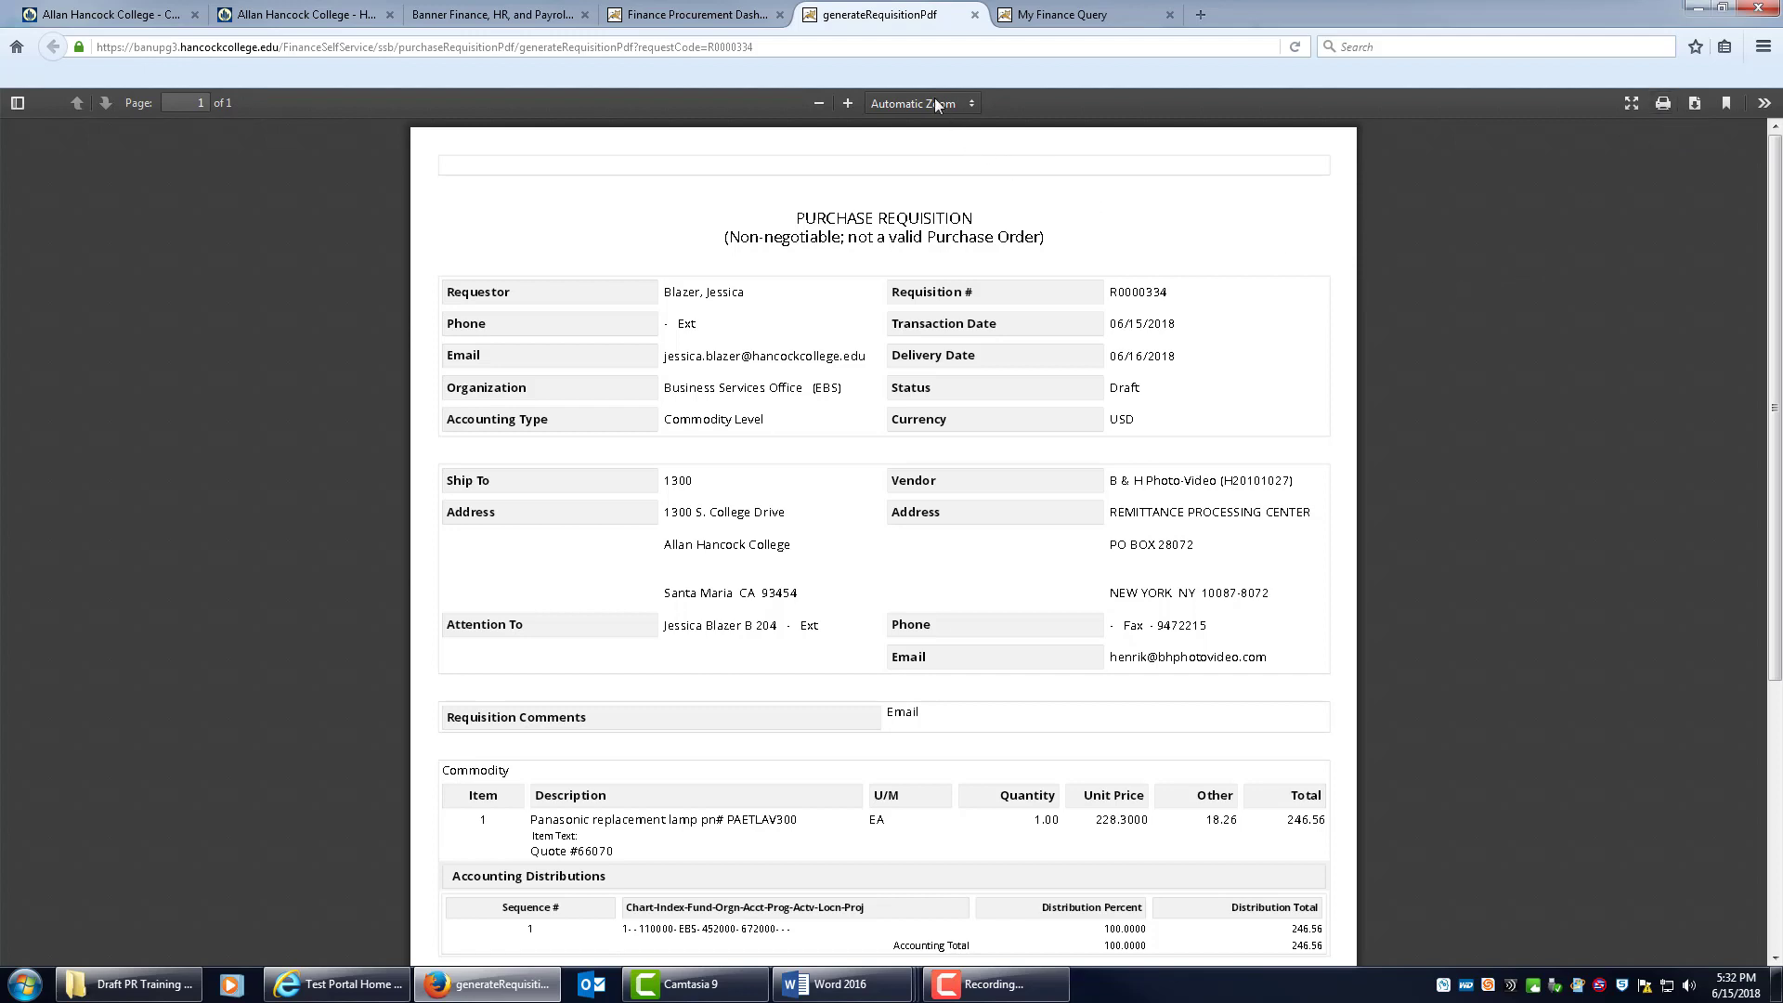
{"action": "left_click", "coordinate": [975, 15]}
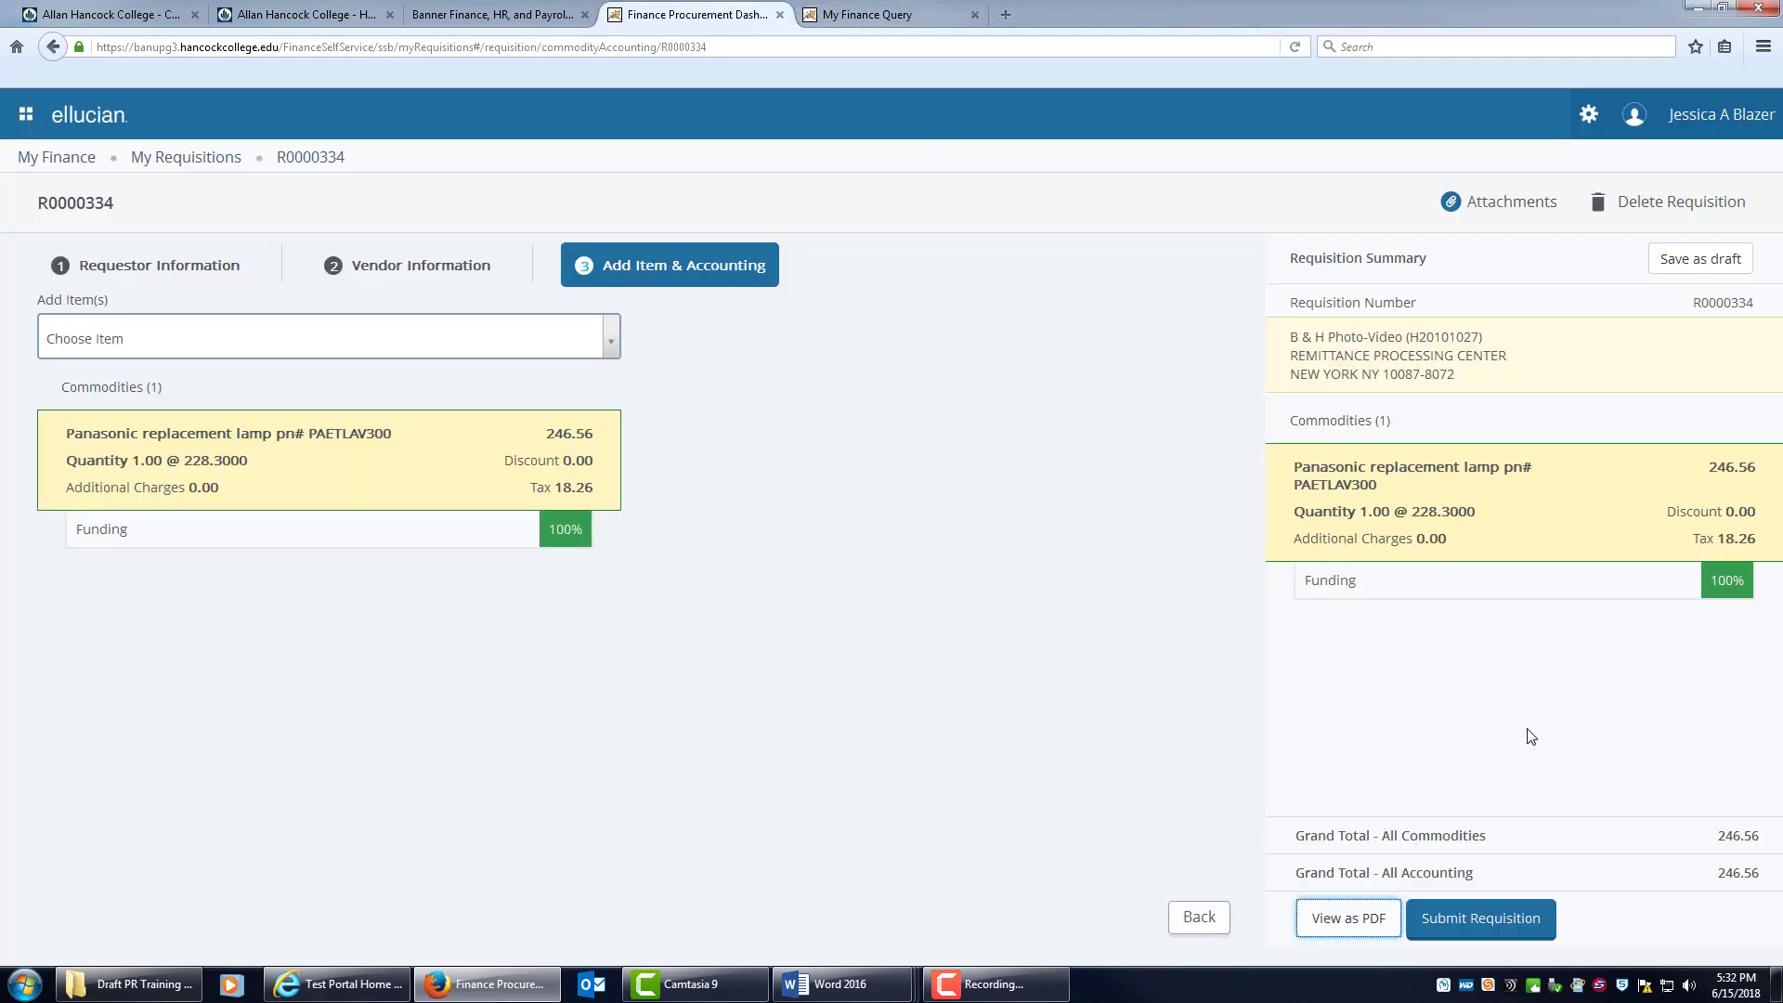
Submit requisition R0000334 and accept the budget-exceeded warning.
{"action": "left_click", "coordinate": [1496, 927]}
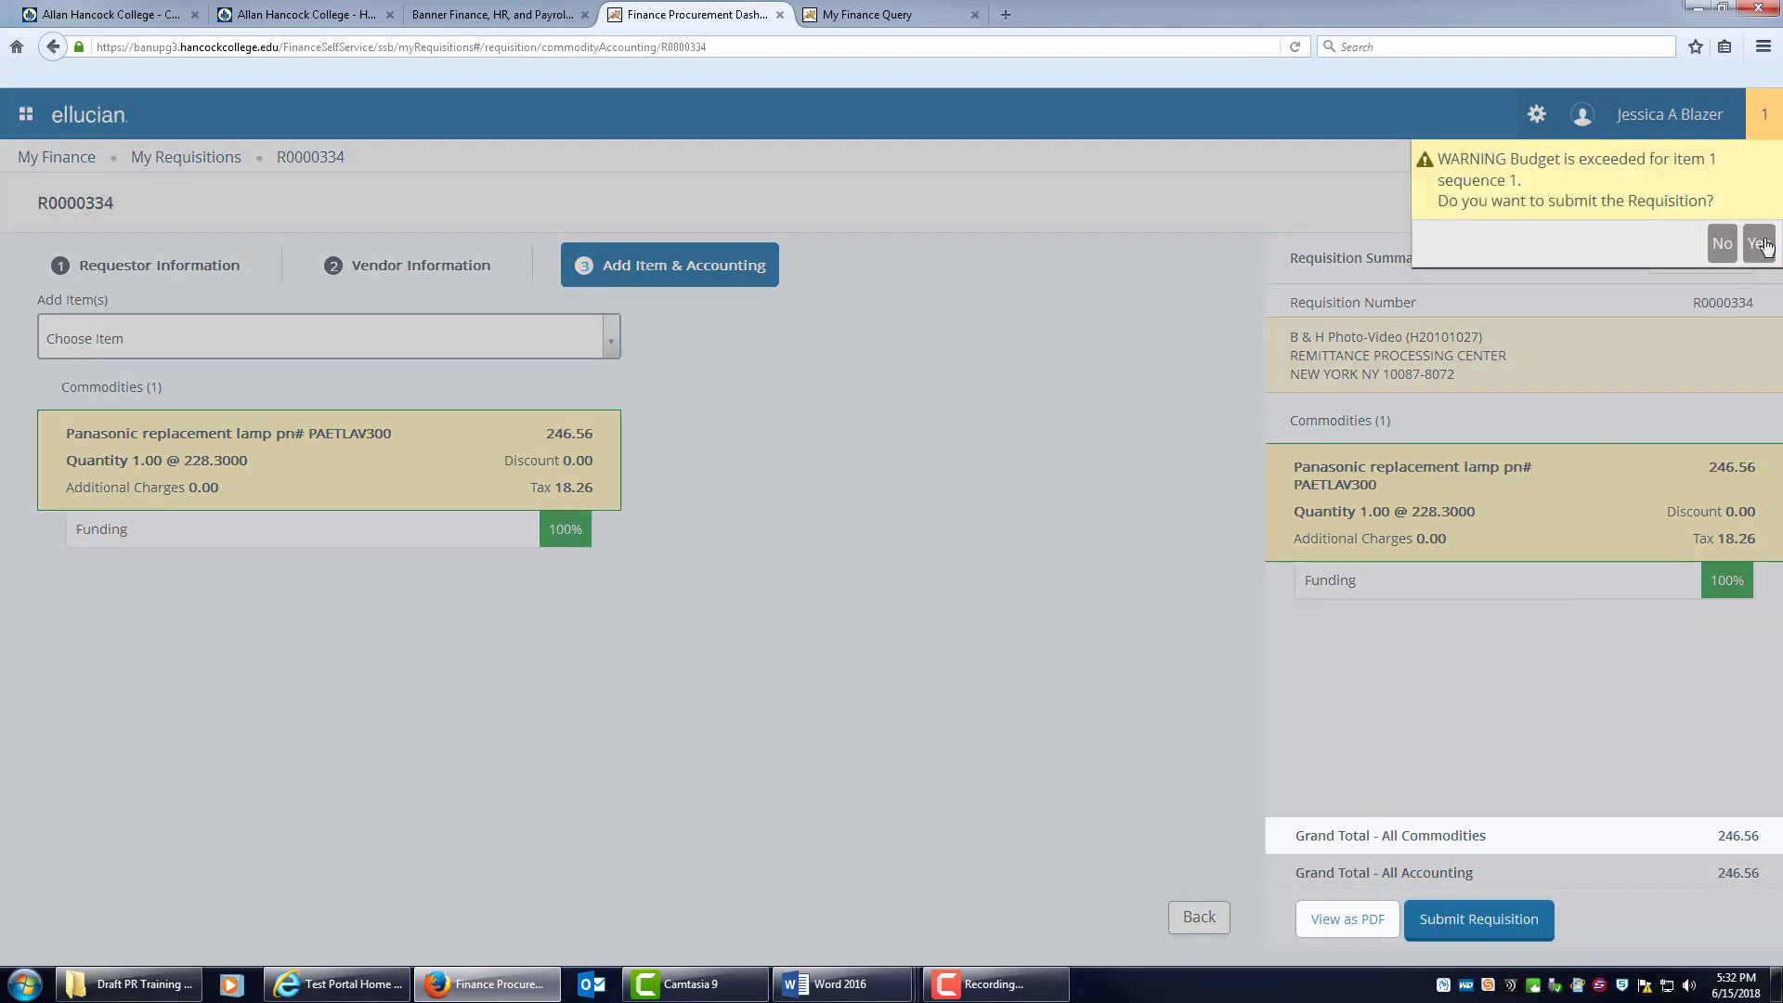
{"action": "left_click", "coordinate": [1760, 244]}
{"action": "key", "text": "alt+Tab"}
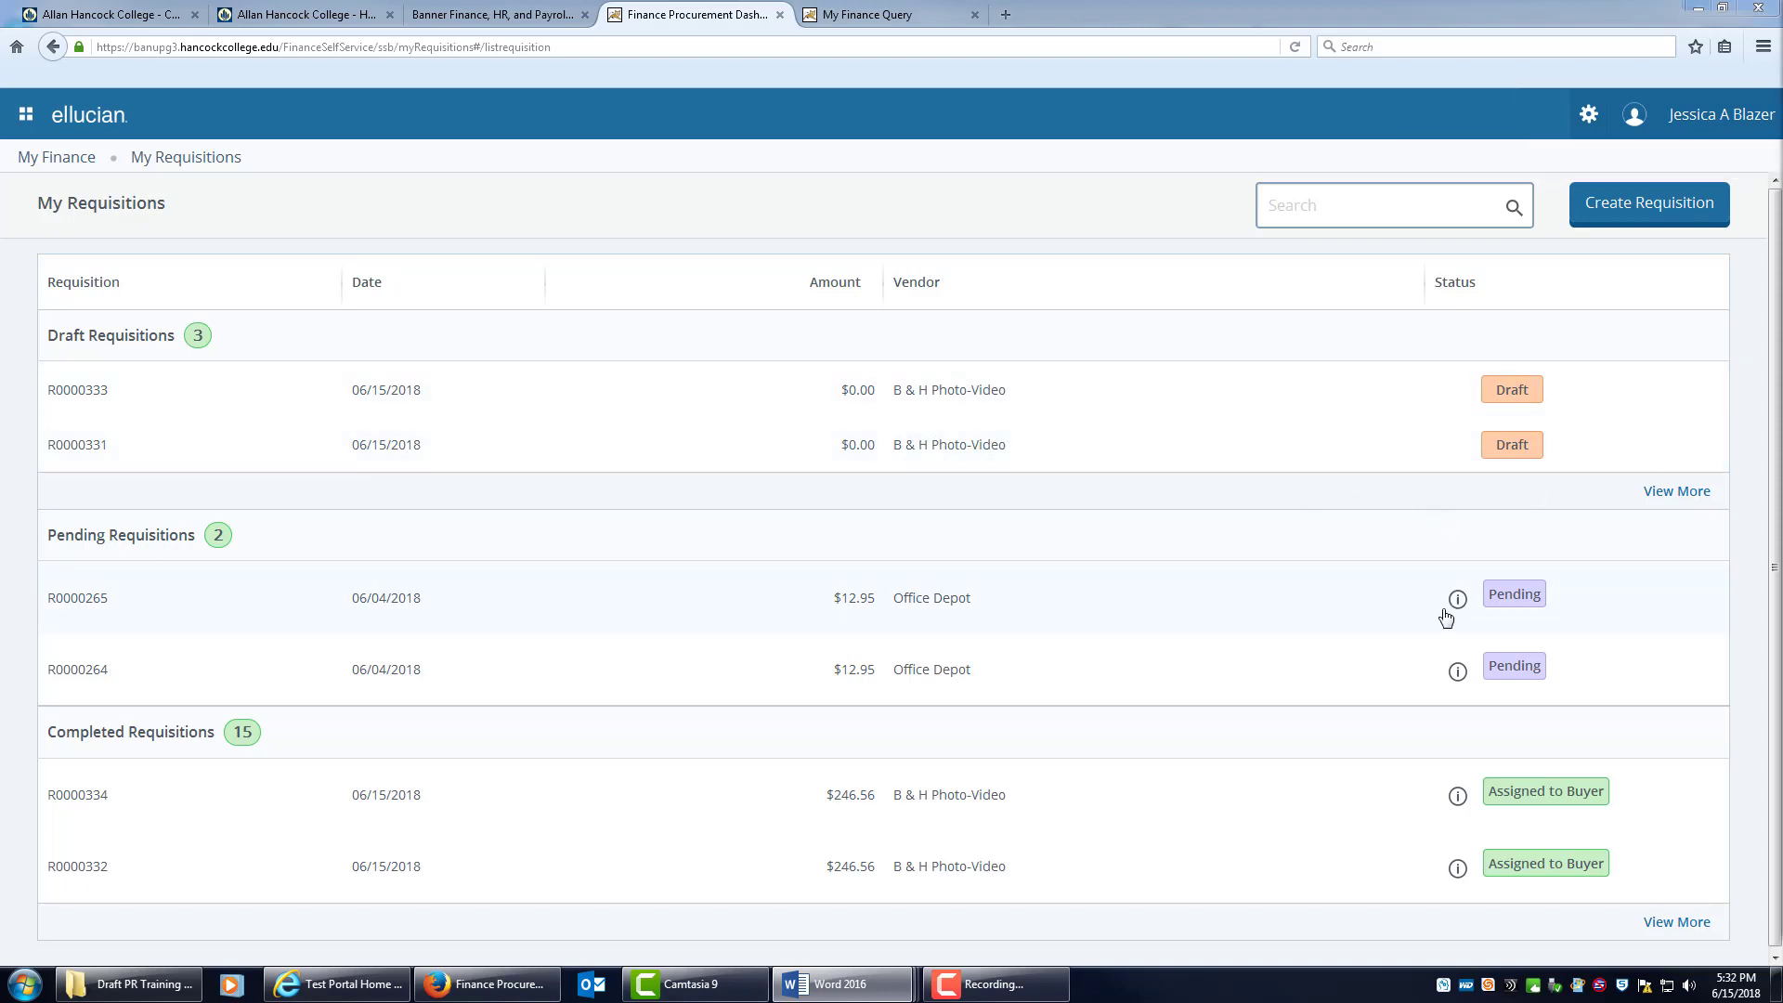
Check the approver and queue info for R0000264 and the assigned buyer for R0000334.
{"action": "left_click", "coordinate": [1455, 676]}
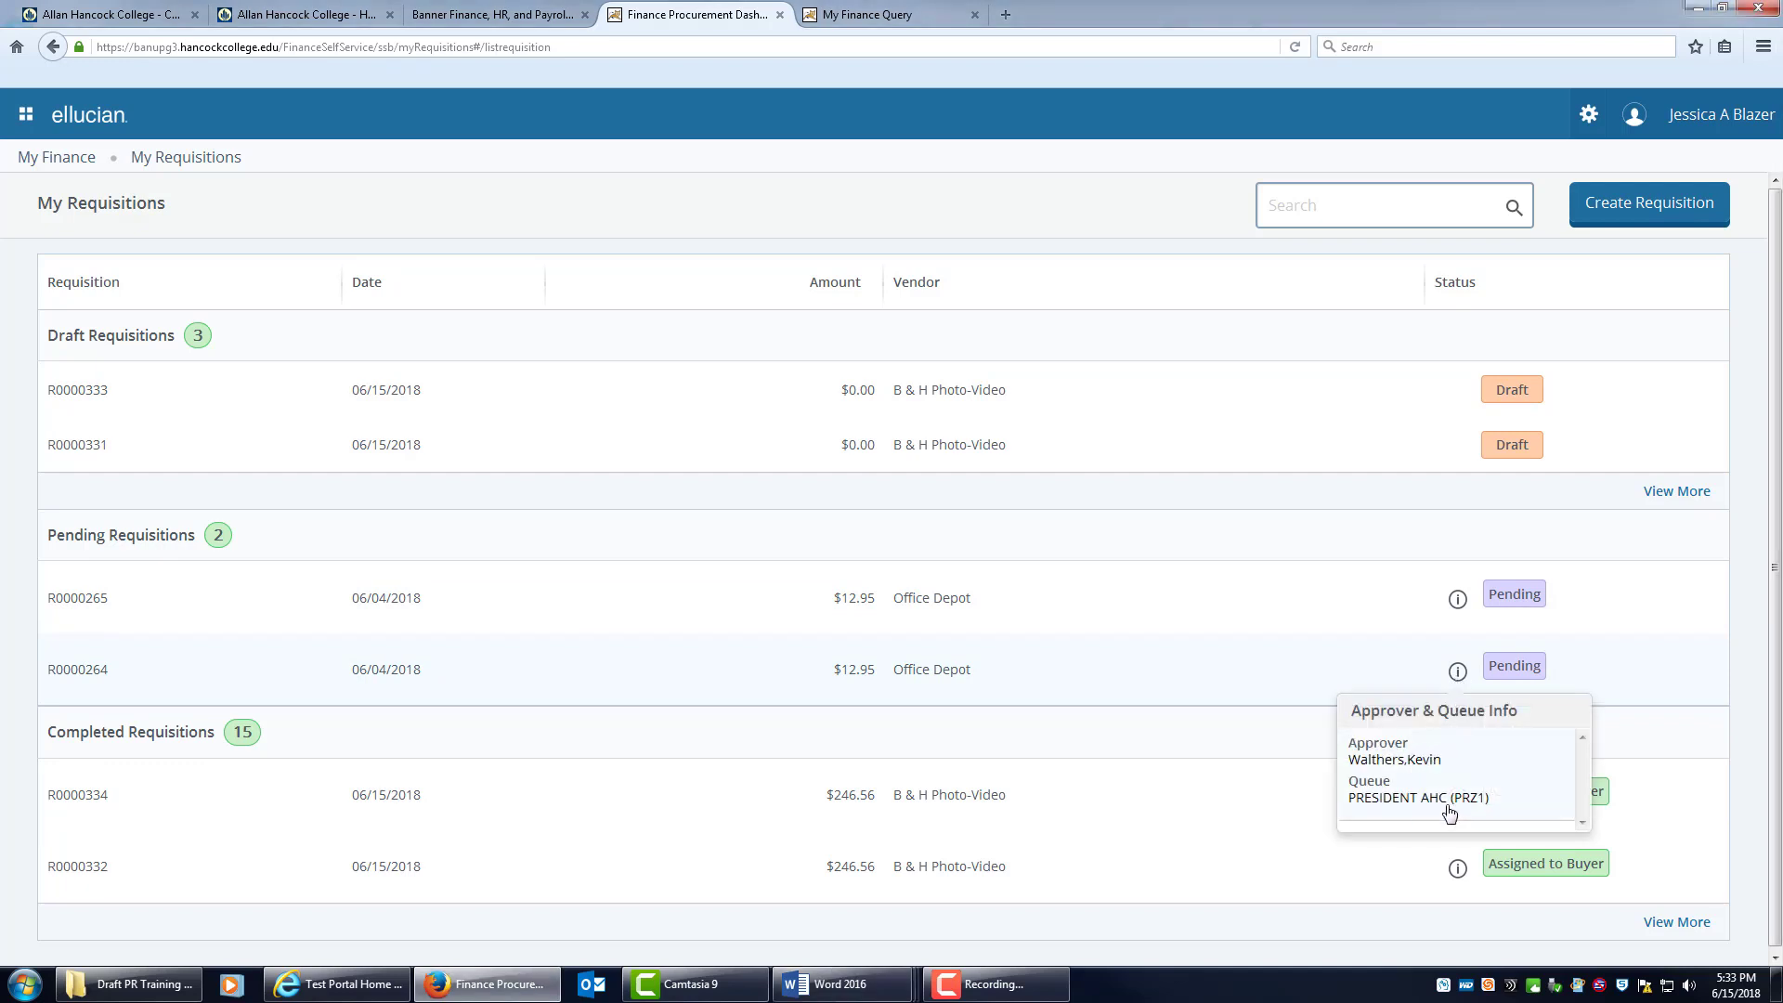
{"action": "left_click", "coordinate": [1301, 750]}
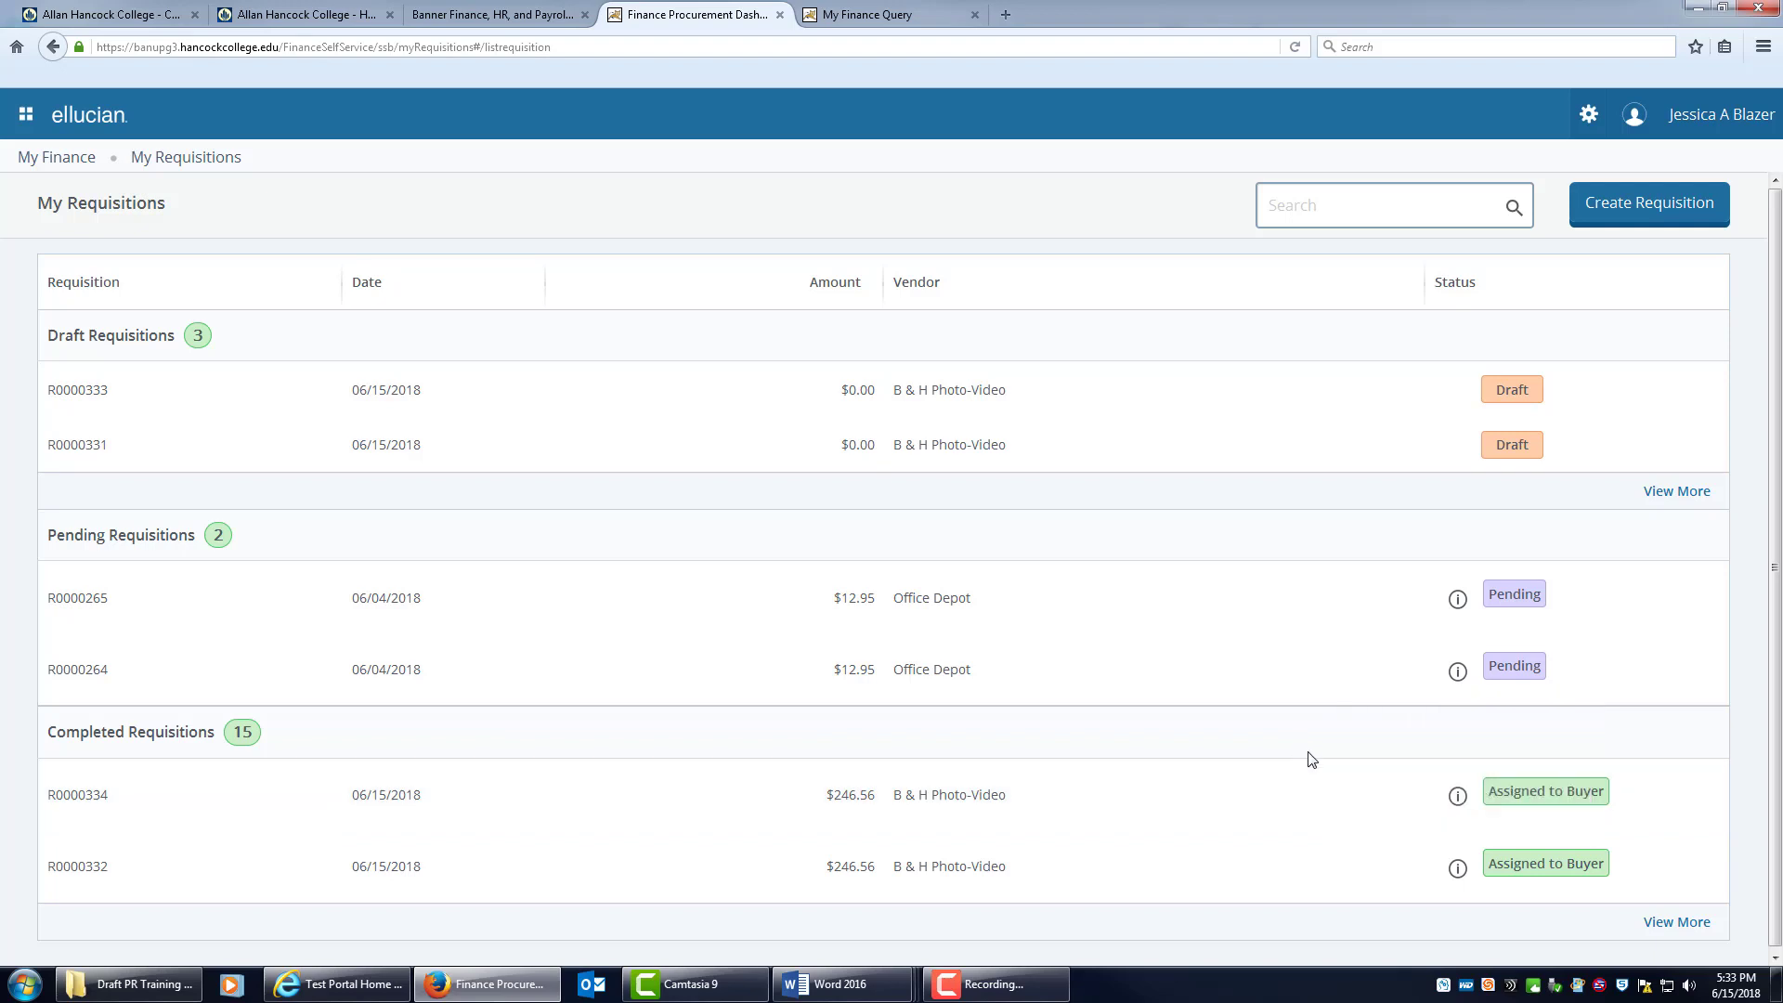
{"action": "left_click", "coordinate": [1457, 800]}
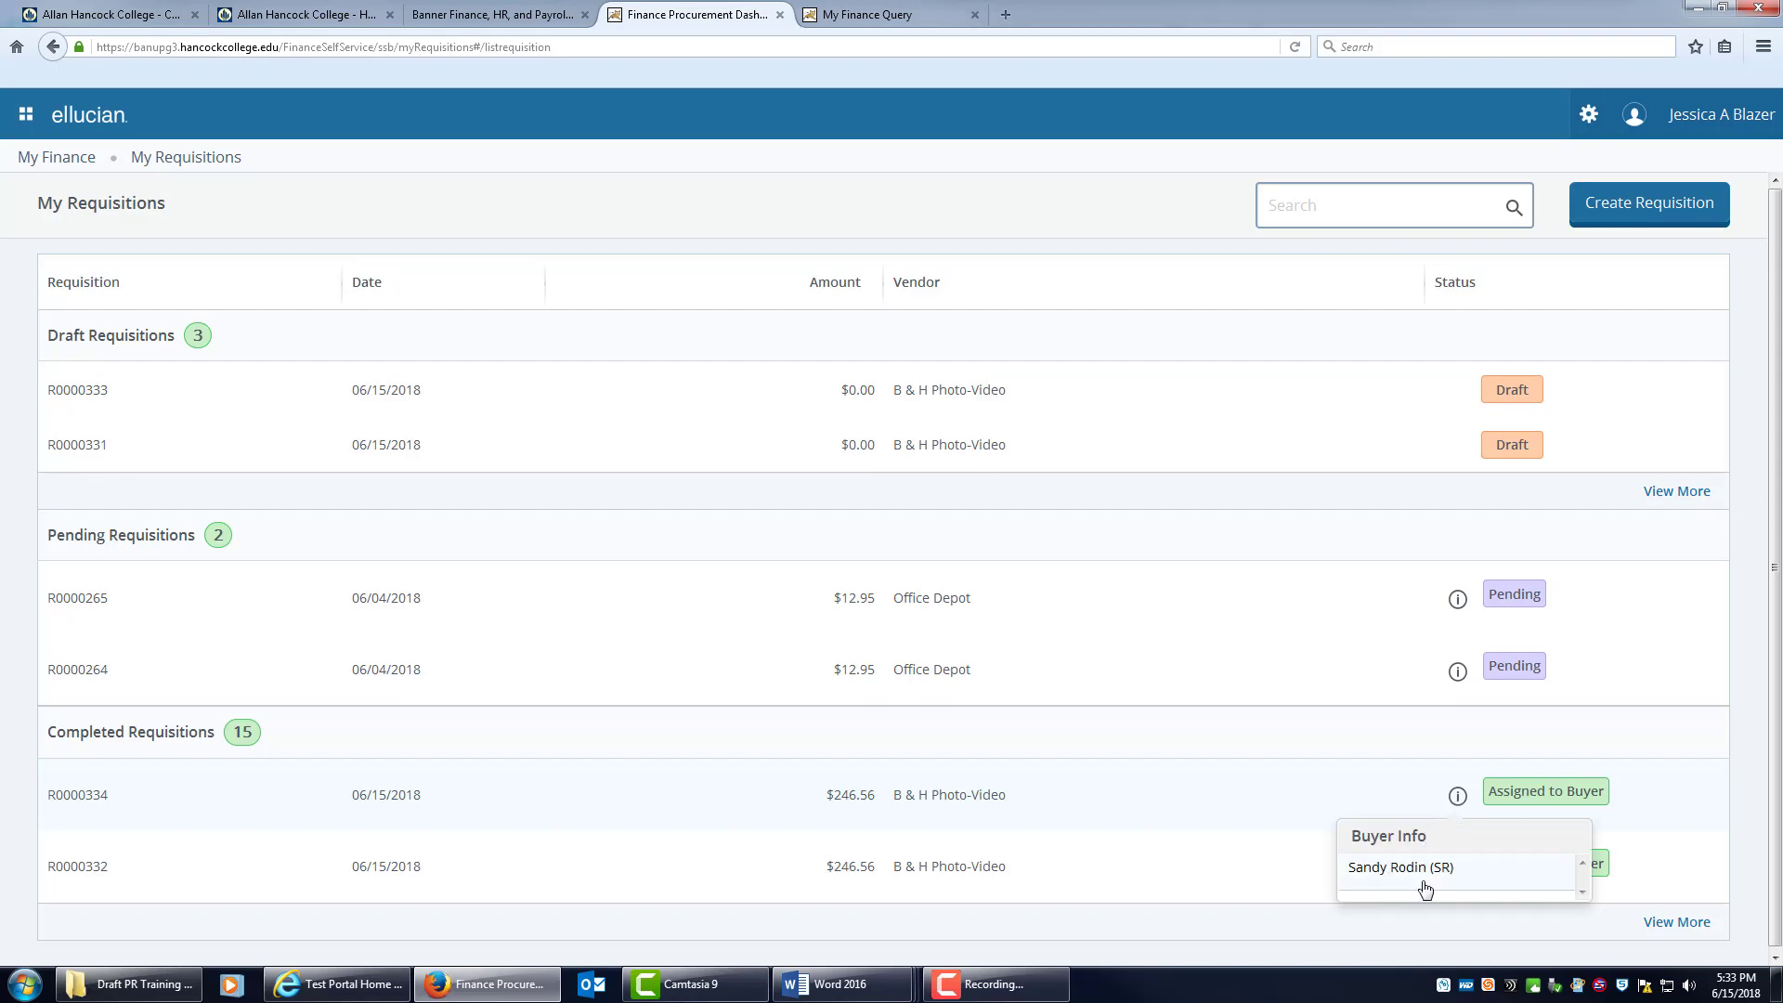
Review R0000334's details, then show all 15 completed requisitions in My Requisitions.
{"action": "left_click", "coordinate": [1374, 798]}
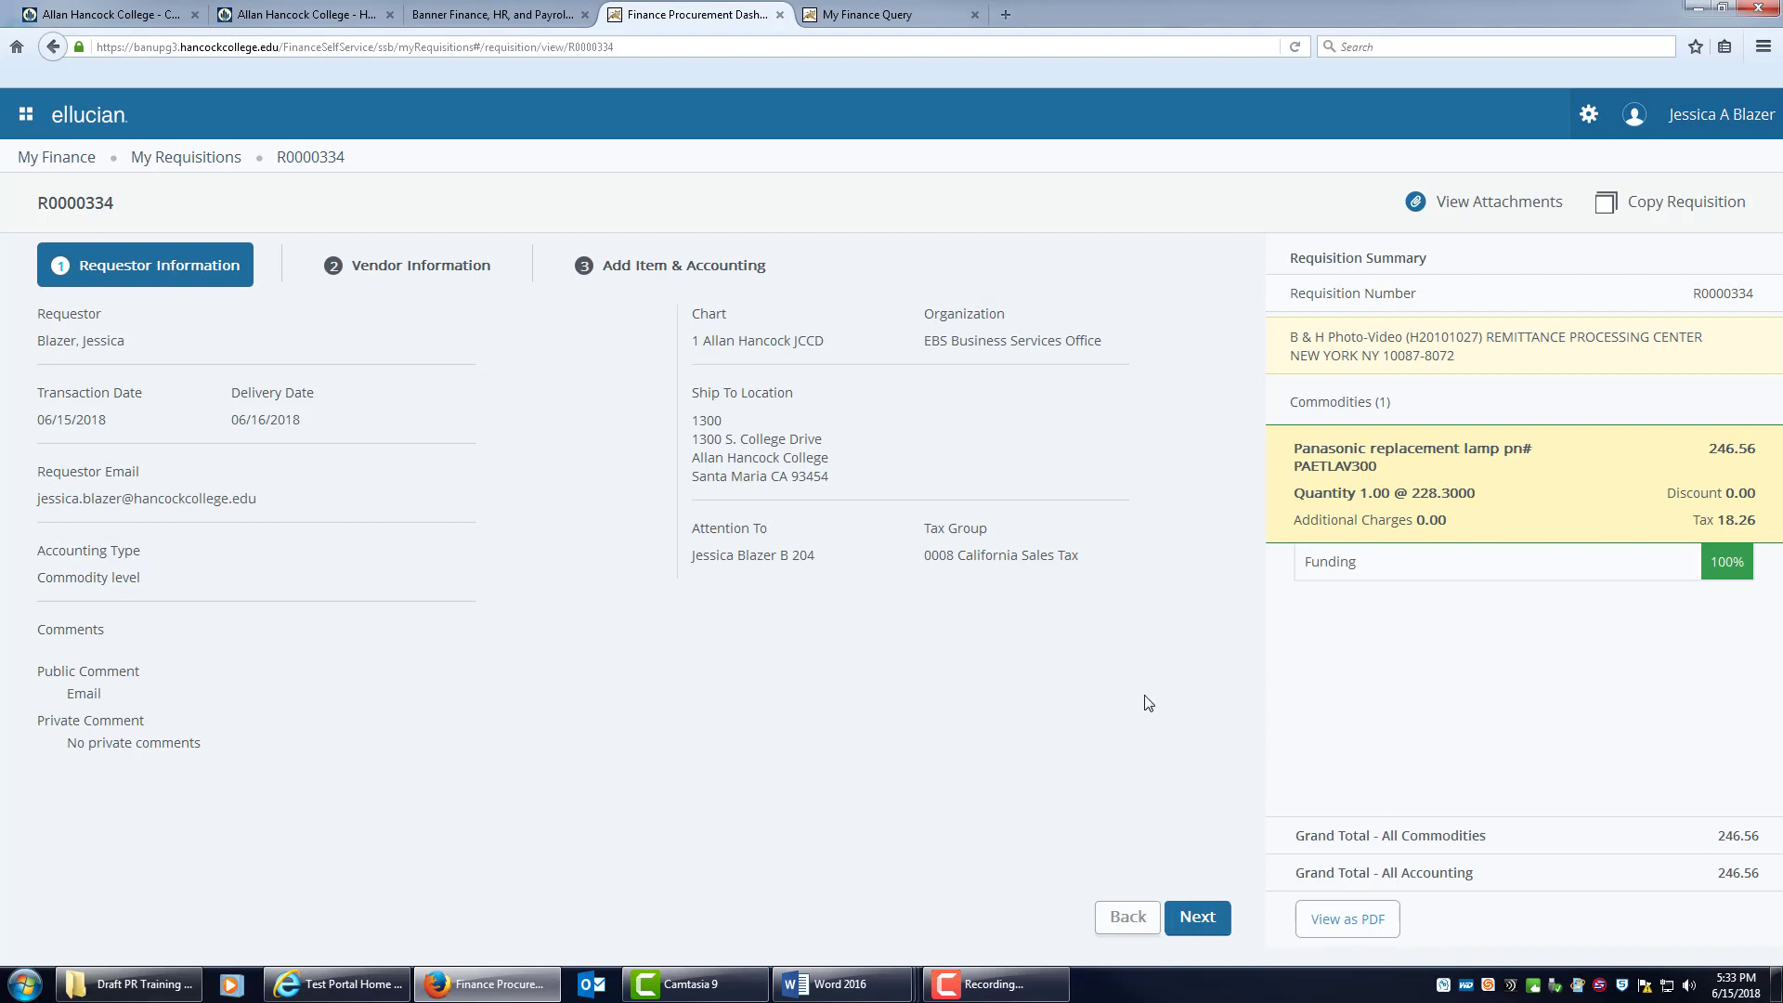
{"action": "left_click", "coordinate": [176, 163]}
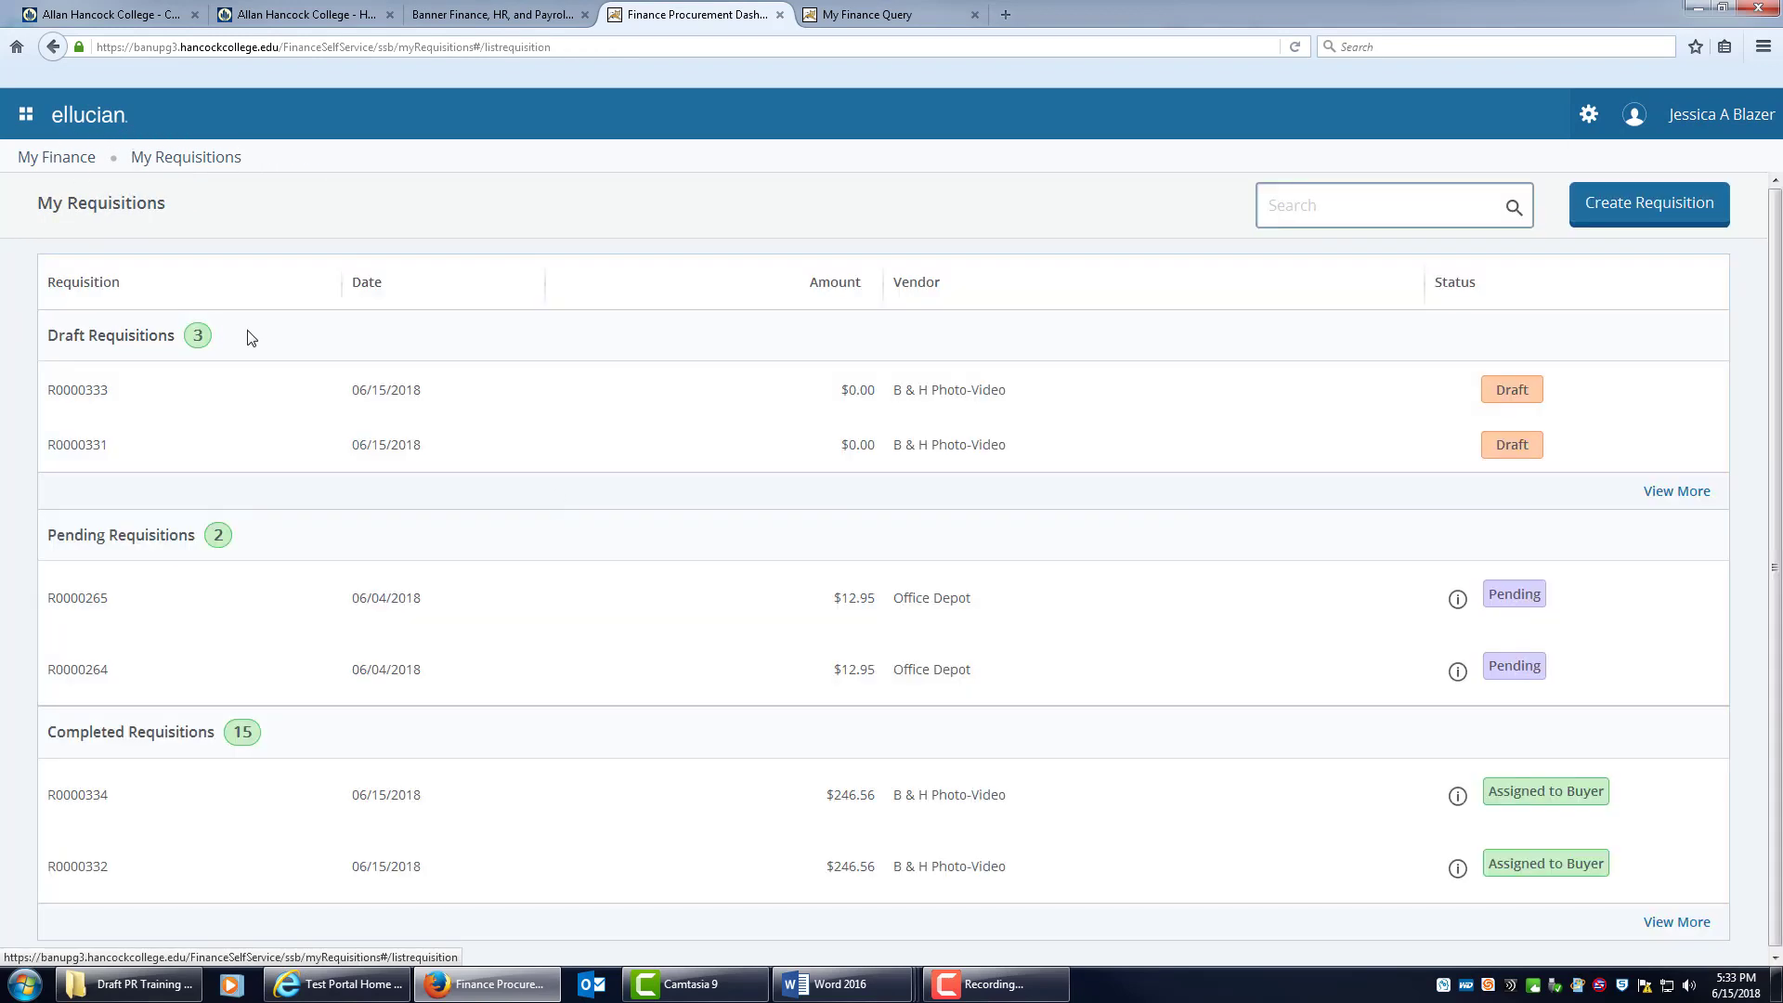
{"action": "left_click", "coordinate": [1669, 925]}
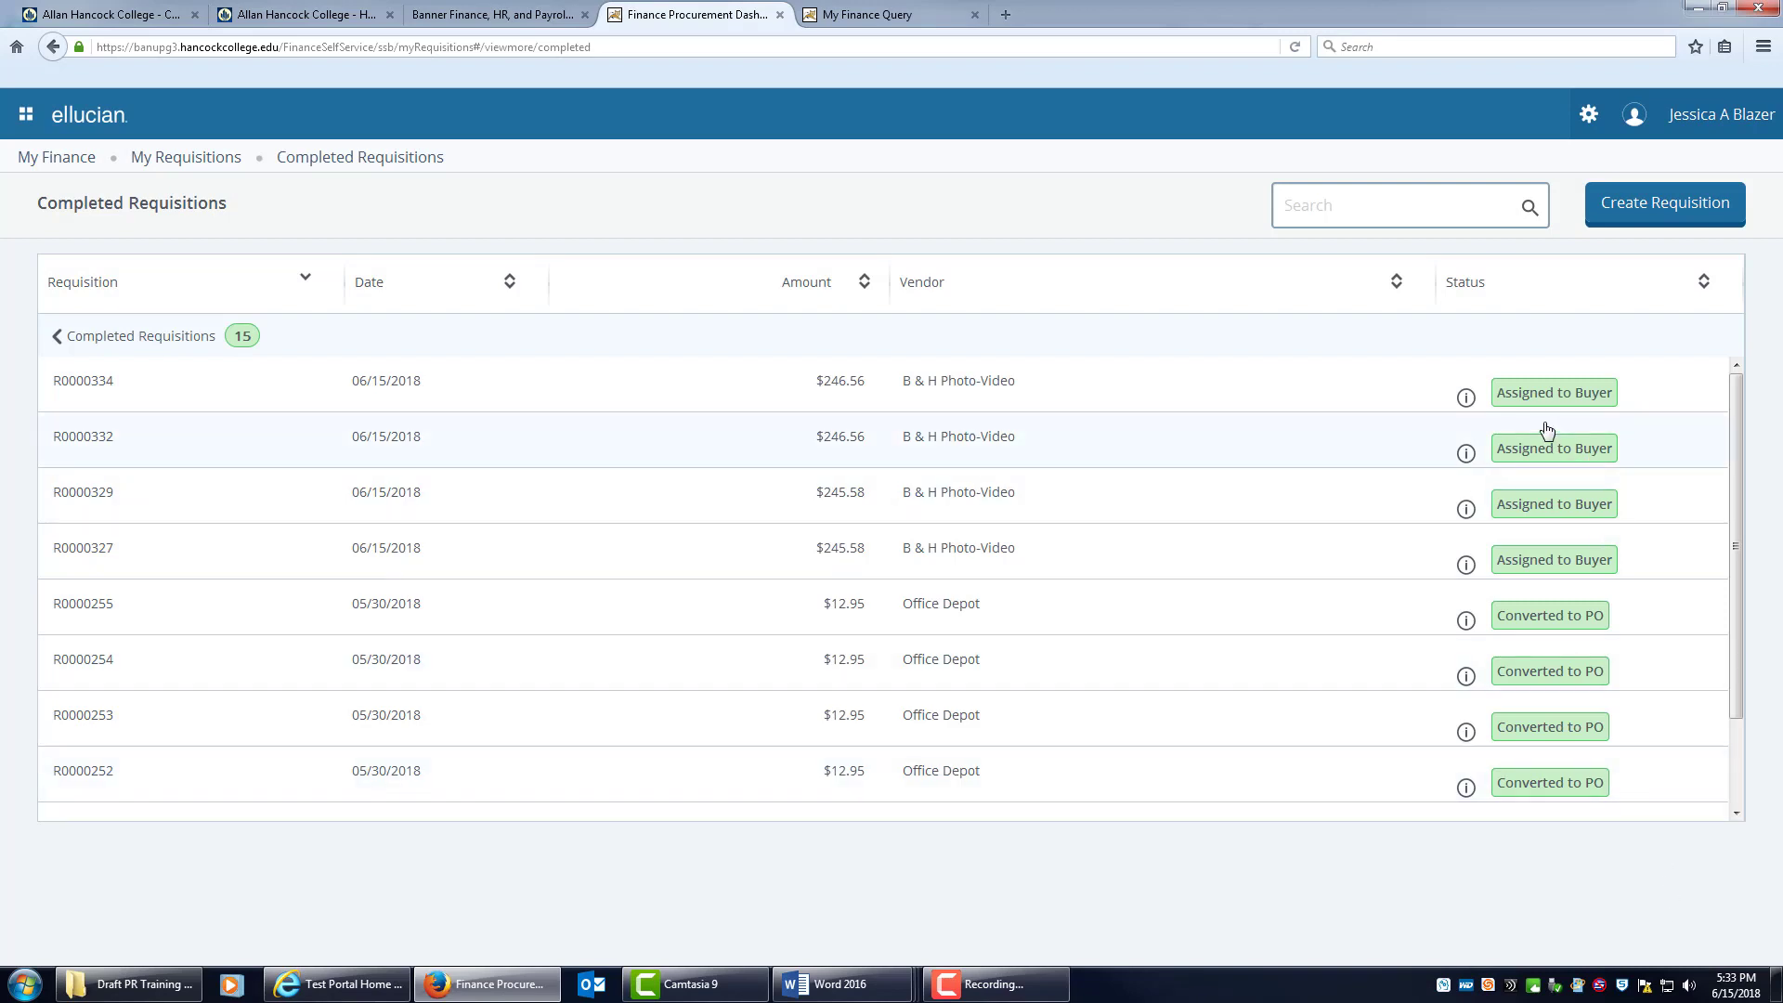
{"action": "left_click_drag", "start_coordinate": [1730, 635], "coordinate": [1740, 504]}
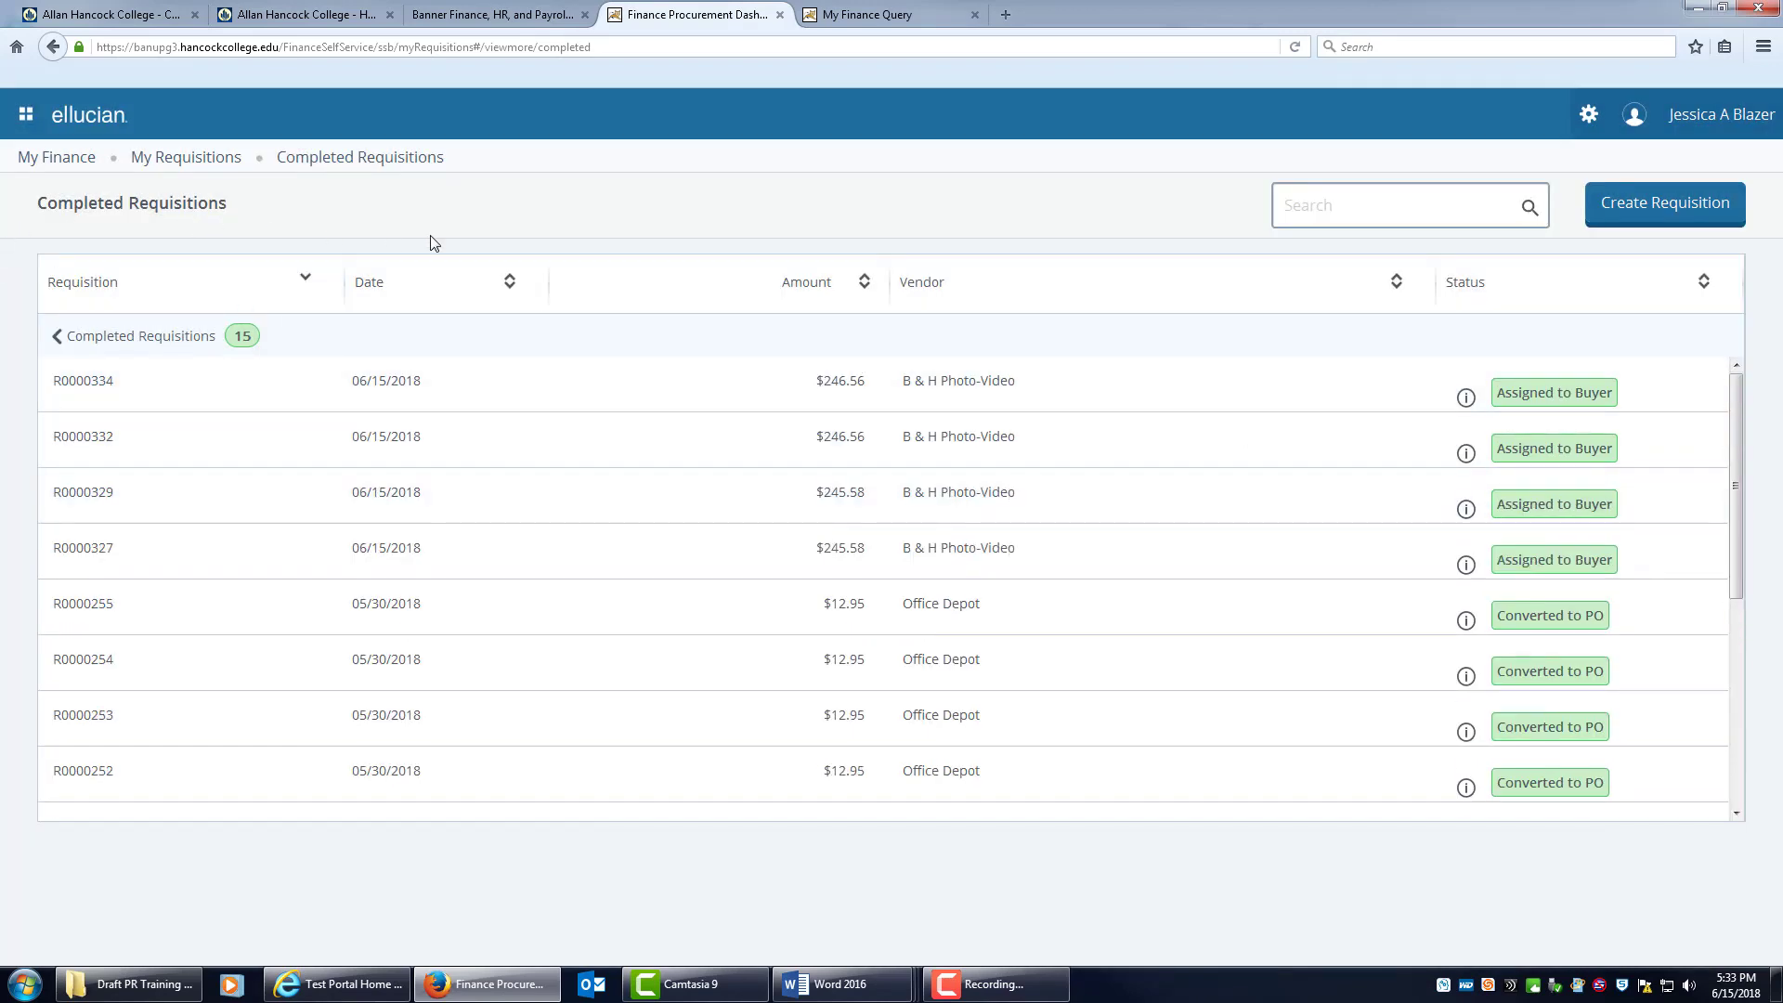